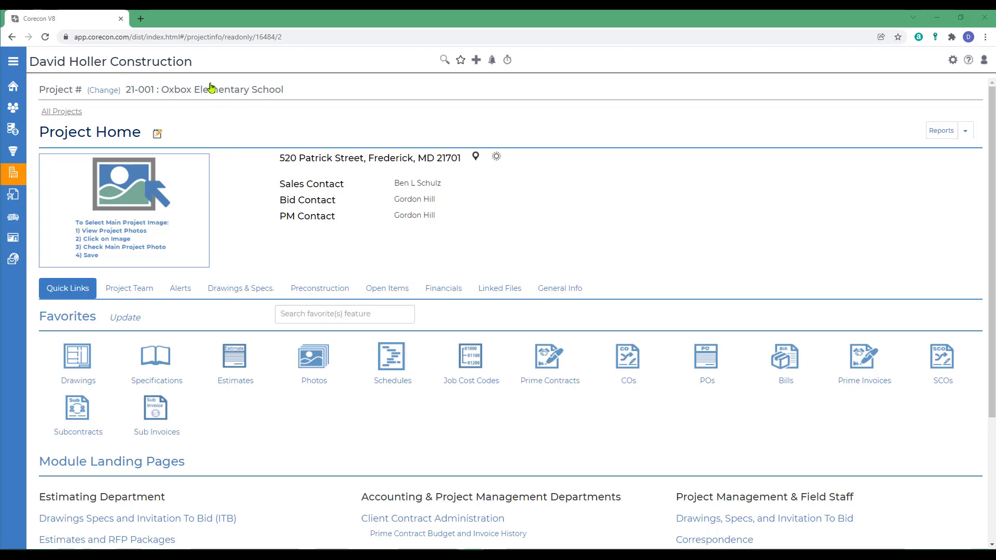
# - Scroll the 21-001 Project Home page down to the Module Landing Pages section
pyautogui.scroll(-2, 622, 463)
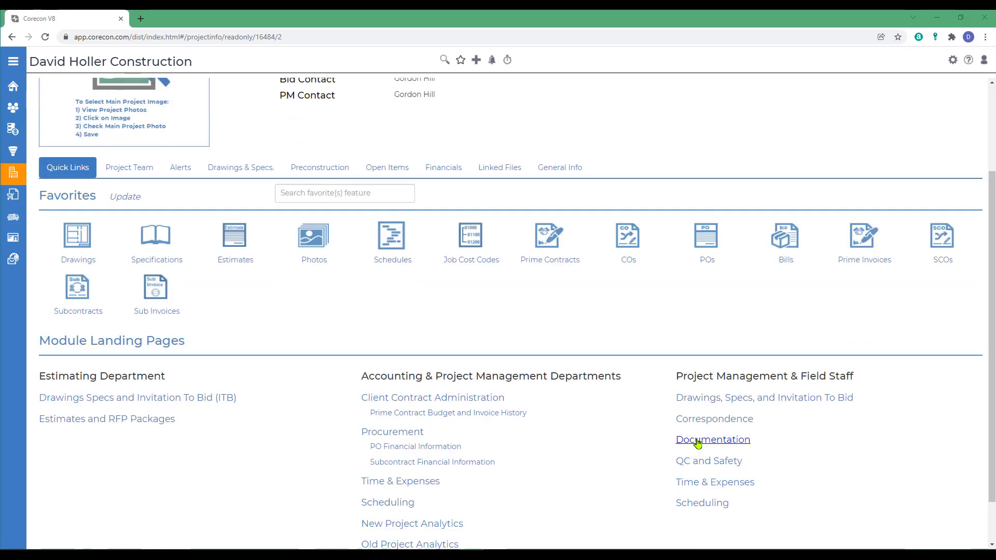
# - Go to the Correspondence landing page for project 21-001 Oxbox Elementary School
pyautogui.click(699, 420)
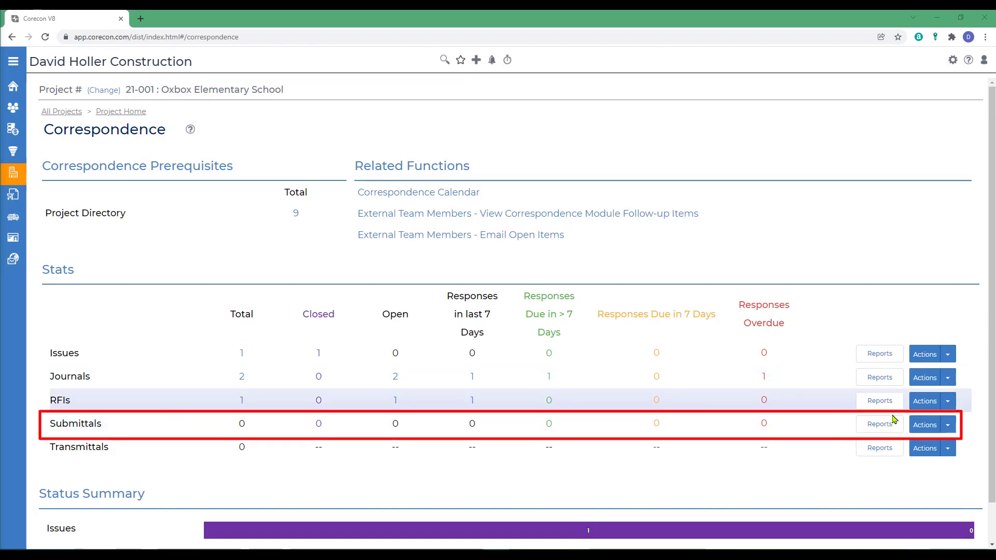
# - Add submittal 001 manually with subject 'Hollow Metal Doors and Frames' and type Shop Drawings
pyautogui.click(949, 425)
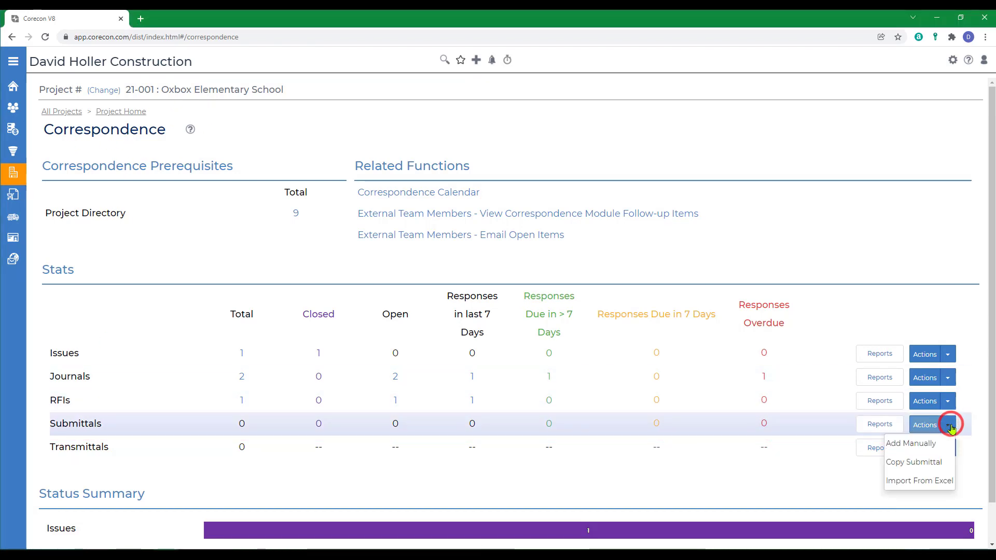
pyautogui.click(911, 443)
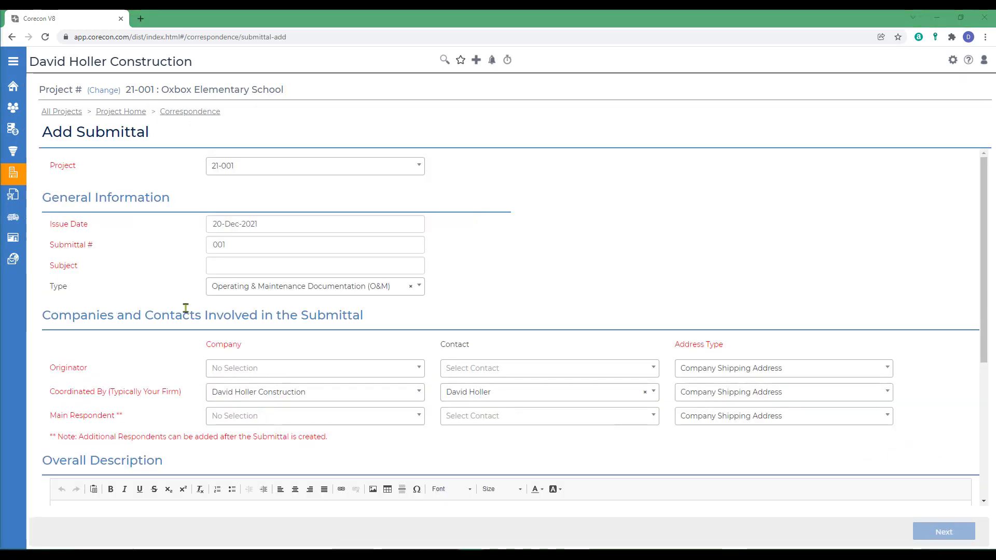
pyautogui.click(224, 266)
pyautogui.rightClick(226, 267)
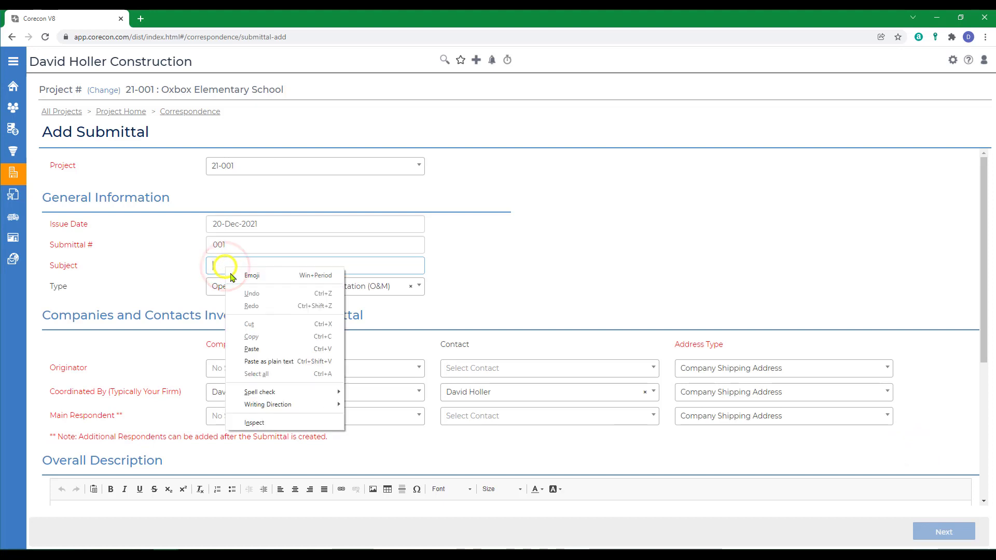
pyautogui.click(256, 359)
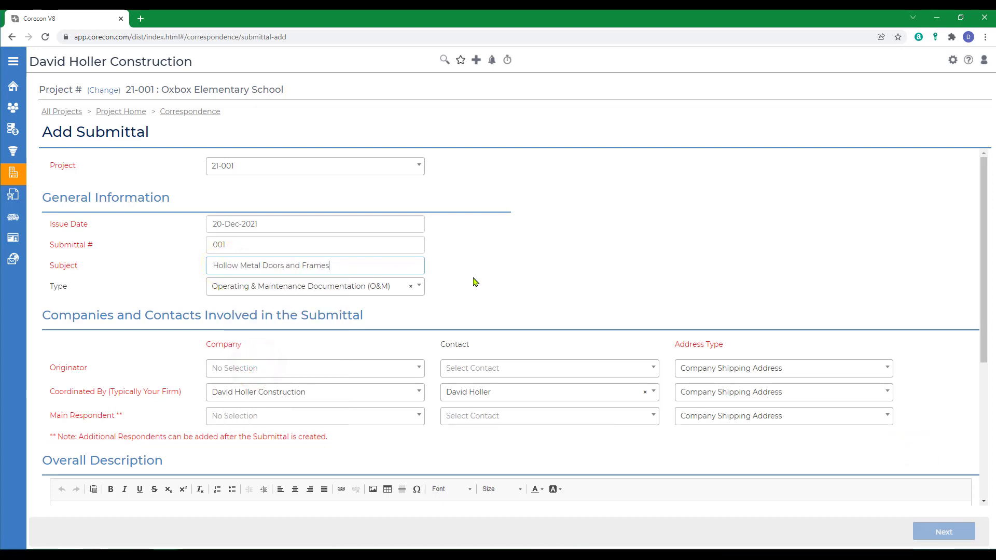
pyautogui.click(419, 286)
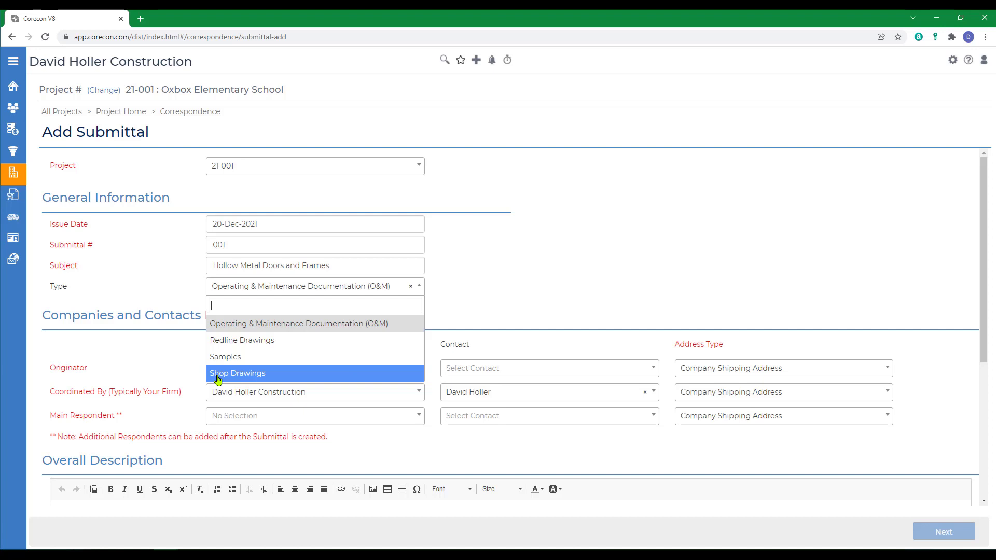
pyautogui.click(217, 378)
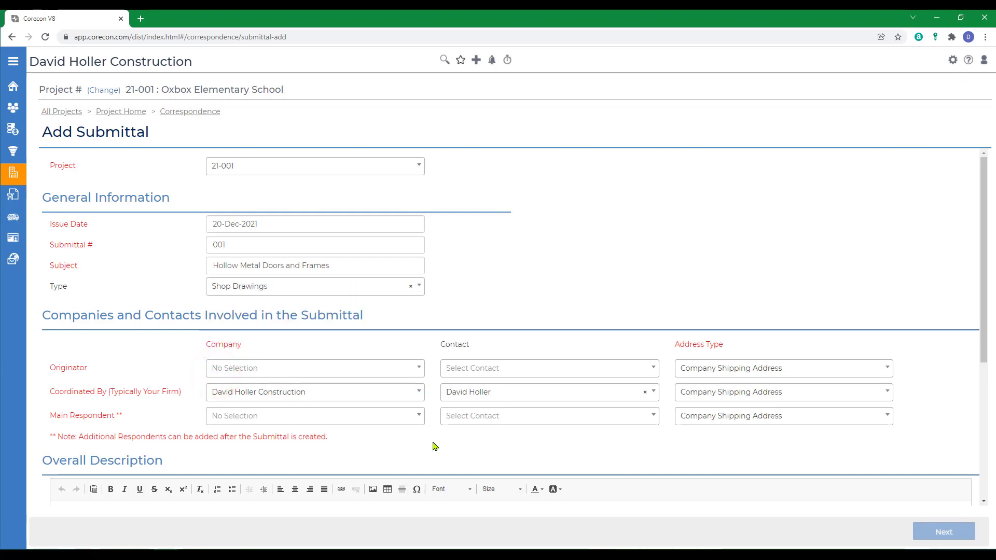
# - Set Pinnacle Specialties, Inc as originator with a contact, and change the Coordinated By contact
pyautogui.click(269, 369)
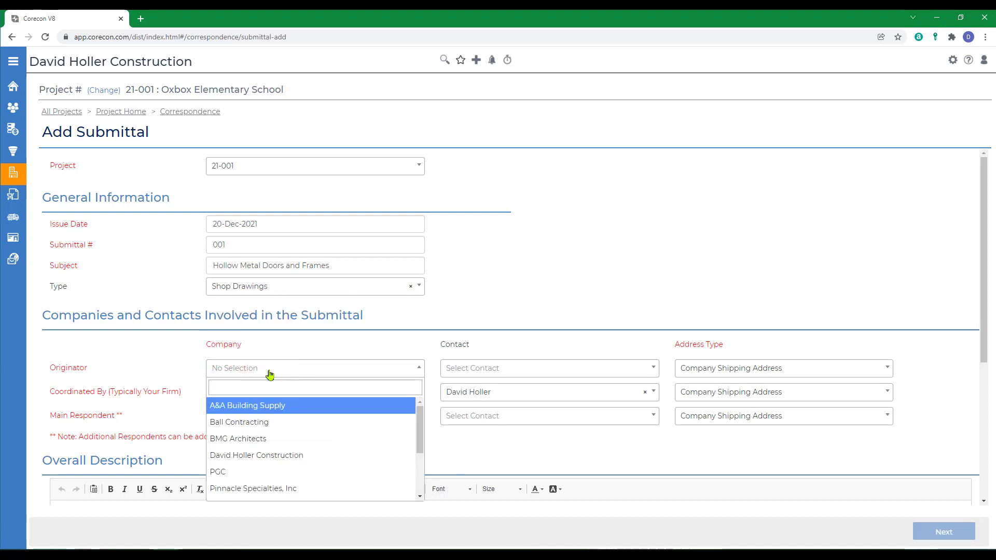
pyautogui.click(249, 490)
pyautogui.click(471, 369)
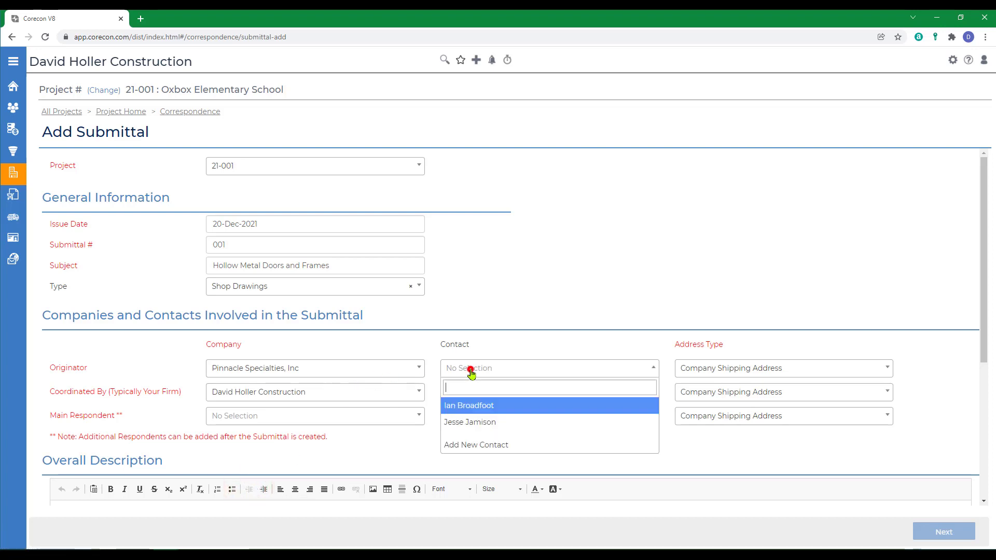
pyautogui.click(469, 422)
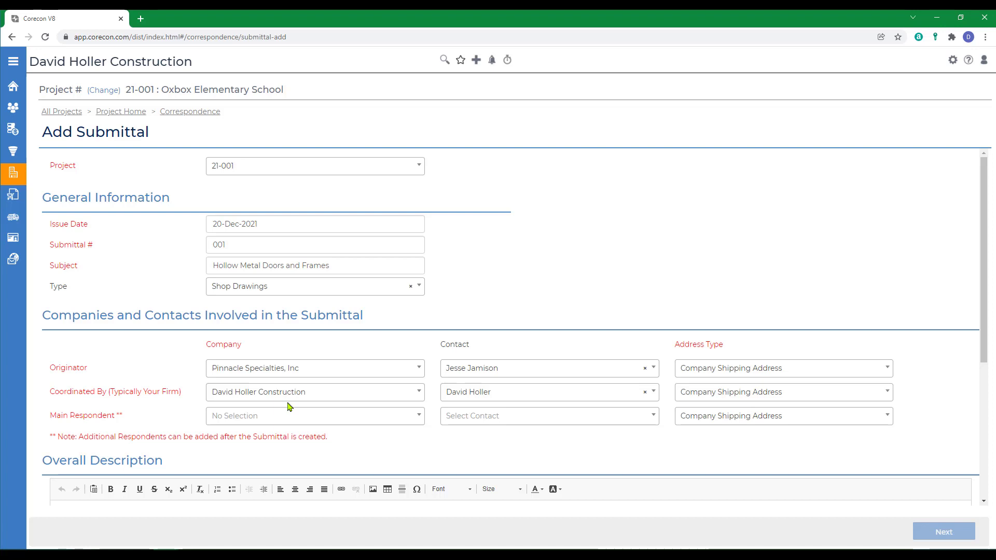
pyautogui.click(468, 393)
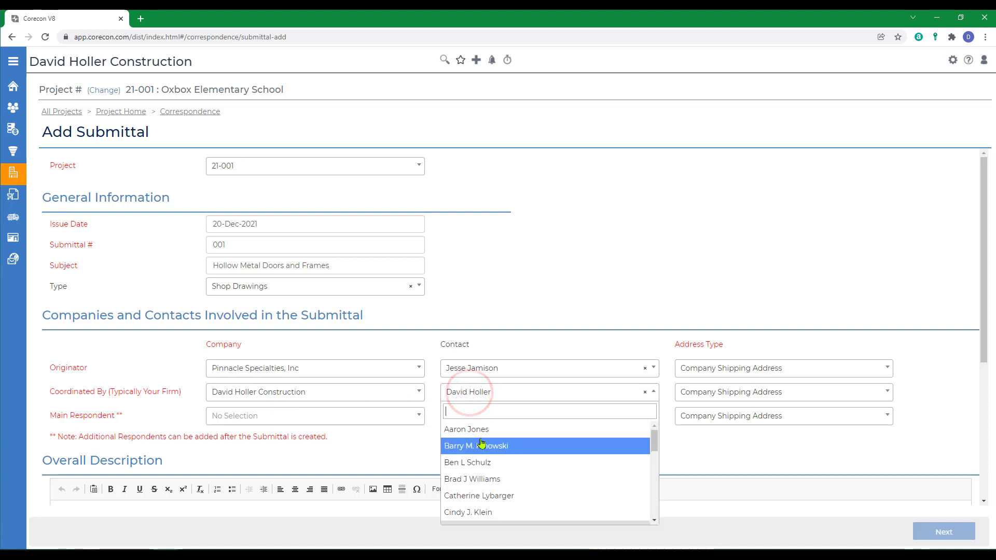
pyautogui.scroll(-3, 481, 443)
pyautogui.click(469, 460)
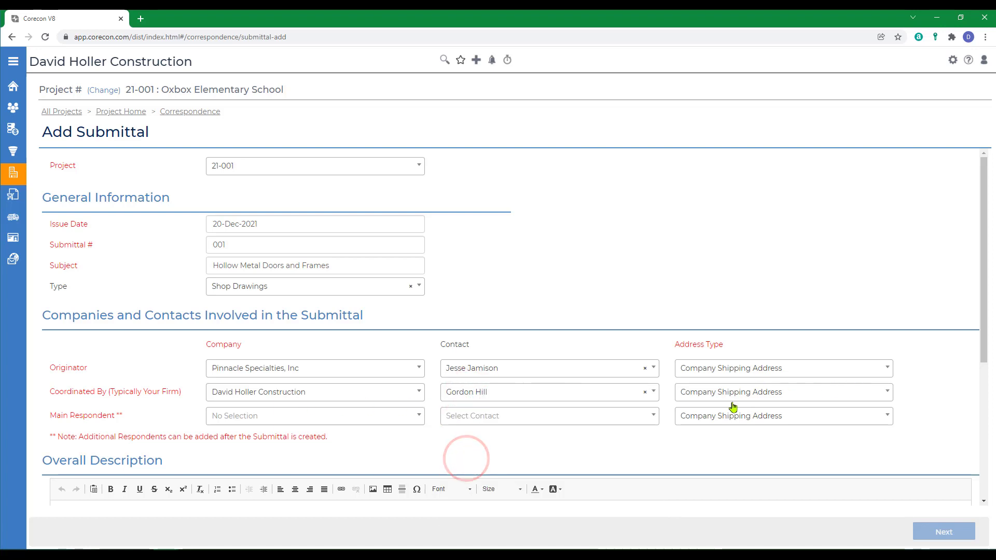
# - Make BMG Architects the main respondent and select its contact person
pyautogui.click(248, 416)
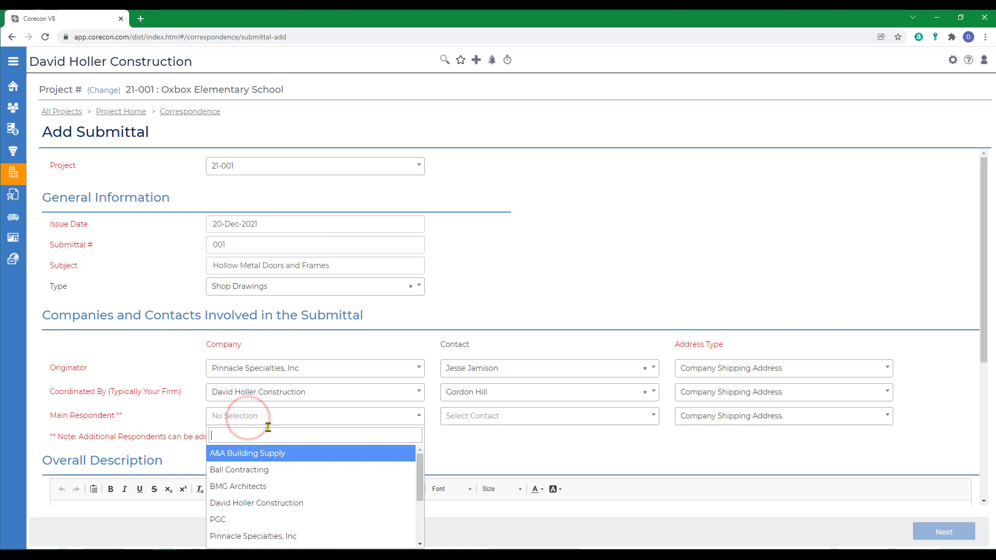
pyautogui.scroll(-3, 302, 500)
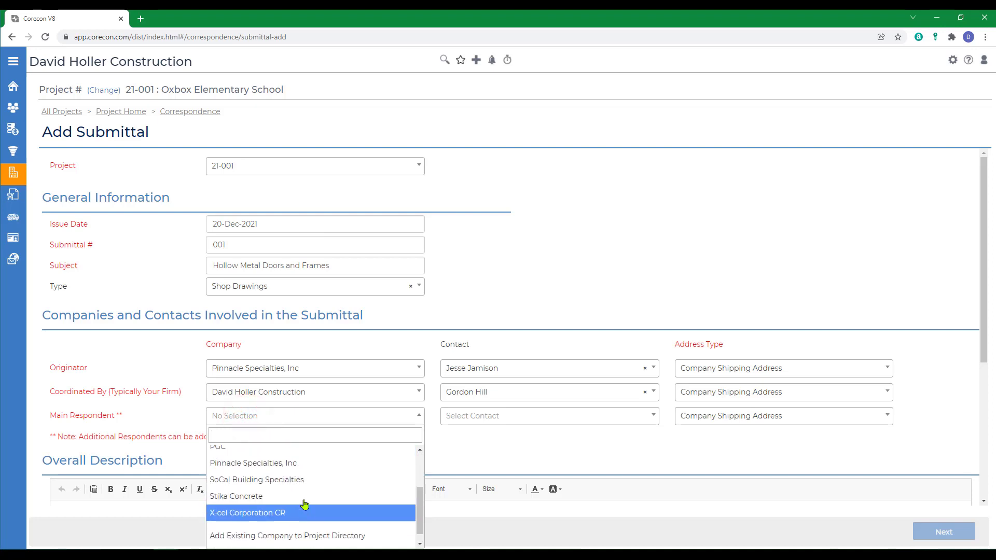
pyautogui.scroll(5, 304, 502)
pyautogui.click(231, 482)
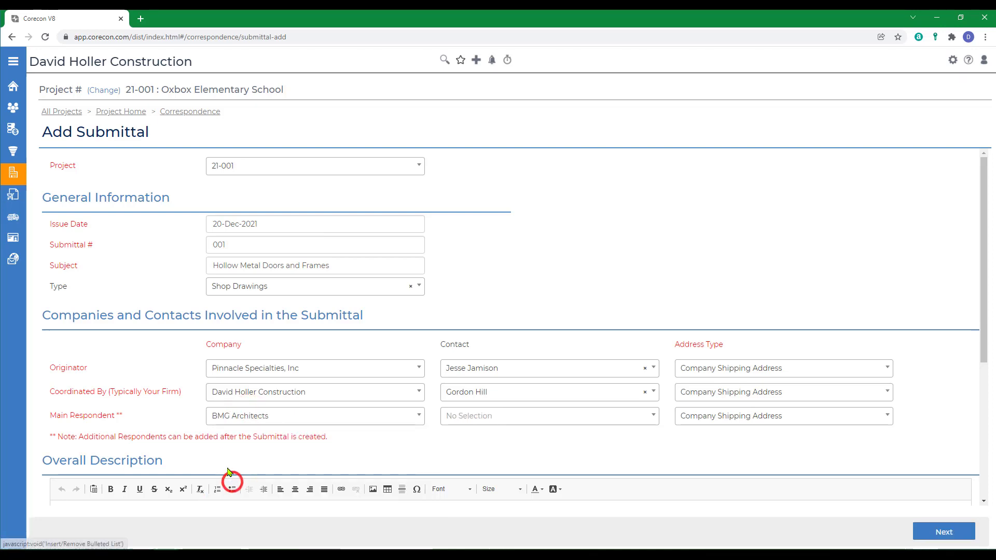
pyautogui.click(492, 418)
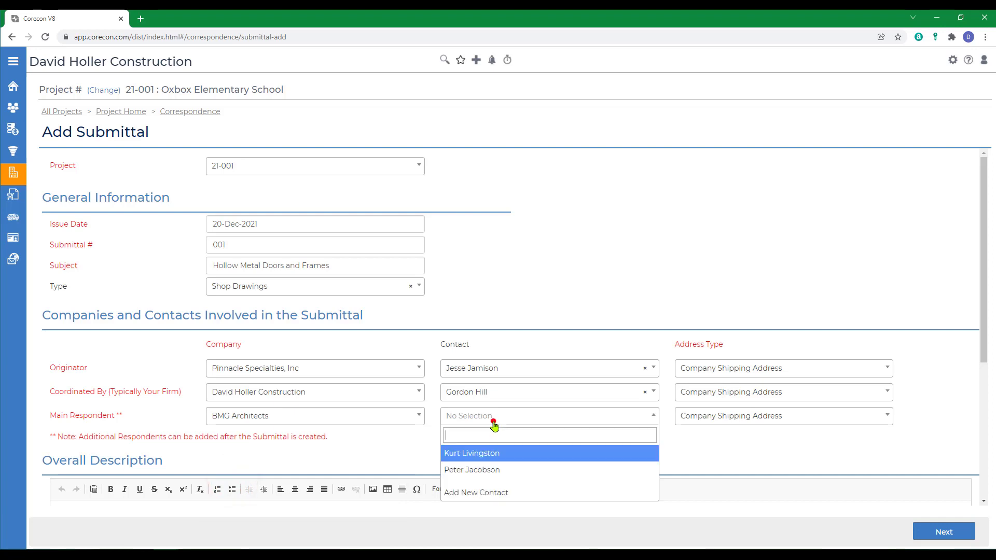
pyautogui.click(470, 471)
pyautogui.scroll(-5, 682, 458)
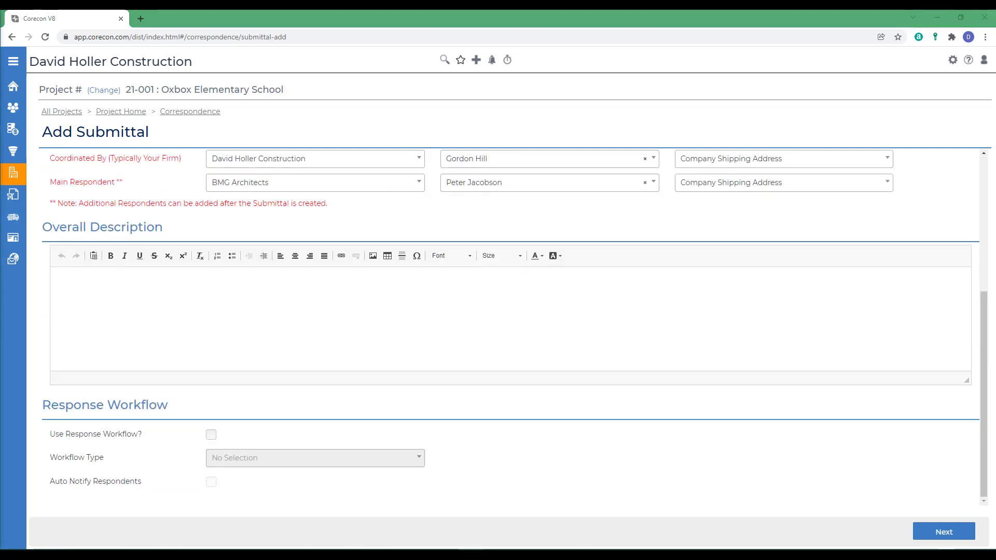
# - Paste the SECTION 08 1113 heading into the Overall Description
pyautogui.rightClick(86, 291)
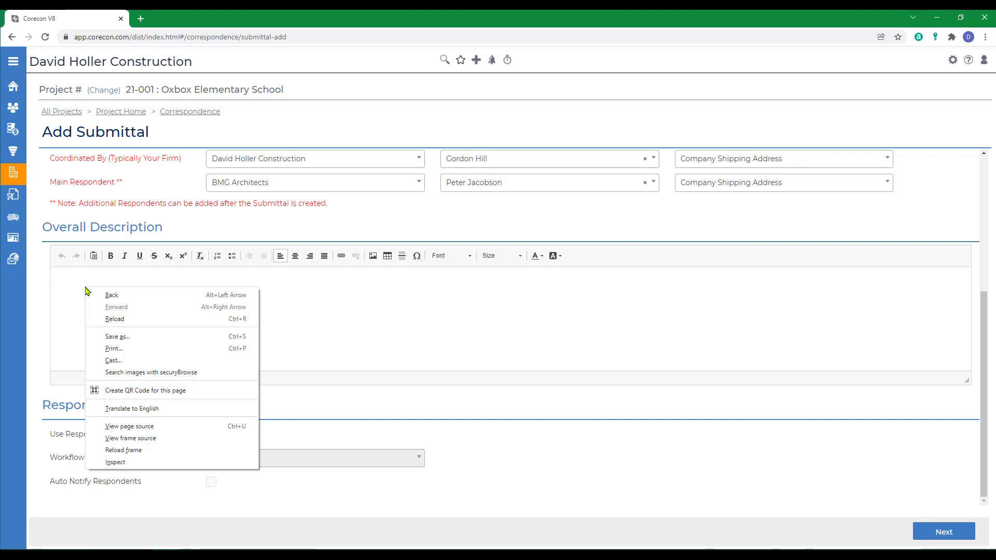
pyautogui.rightClick(76, 289)
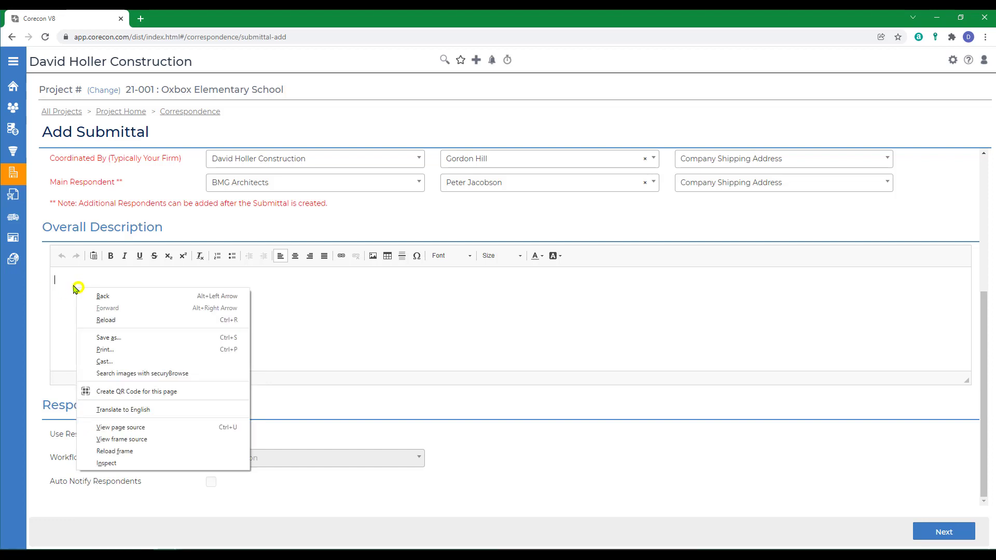
pyautogui.rightClick(66, 282)
pyautogui.click(89, 365)
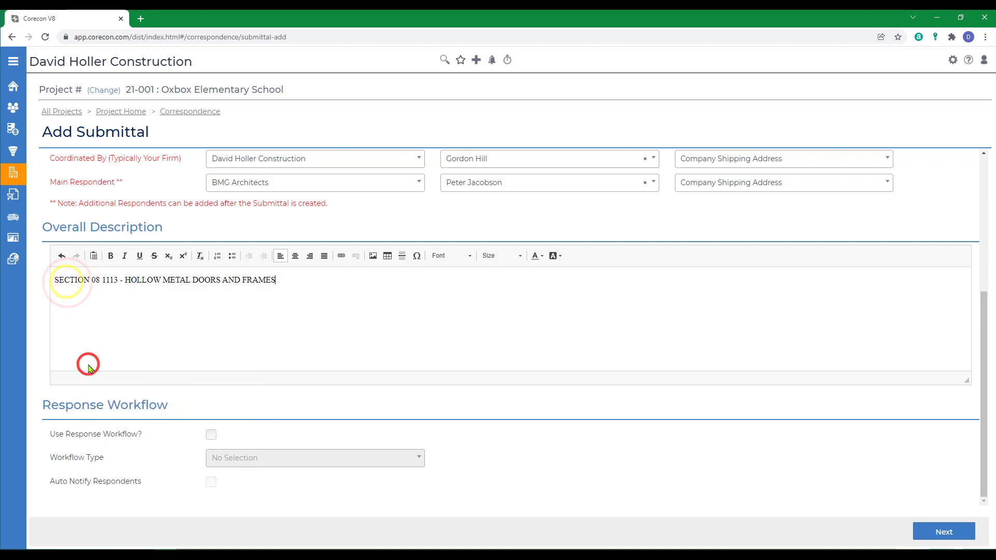
# - Paste the Fire-Rated Assemblies paragraph as plain text and join its lines into one
pyautogui.rightClick(101, 297)
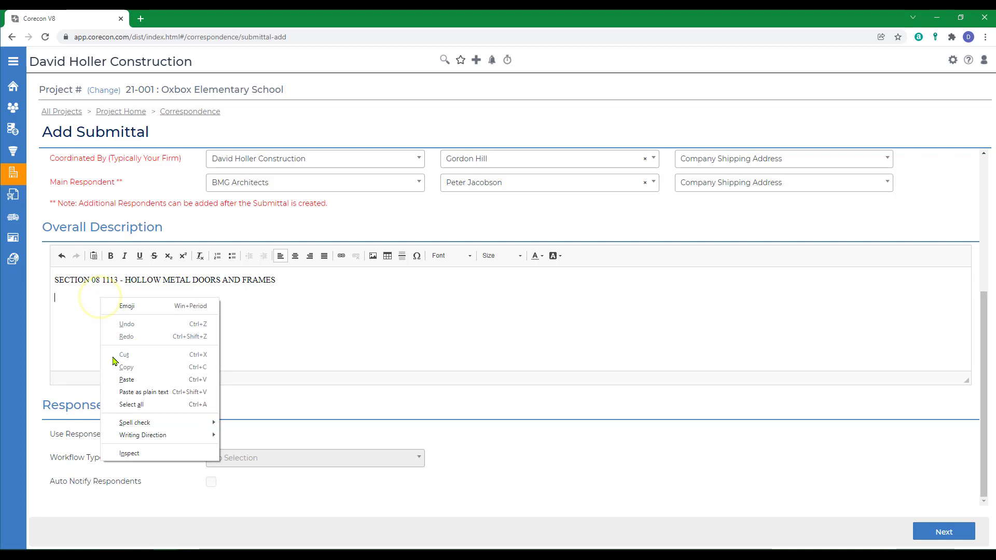
pyautogui.click(124, 394)
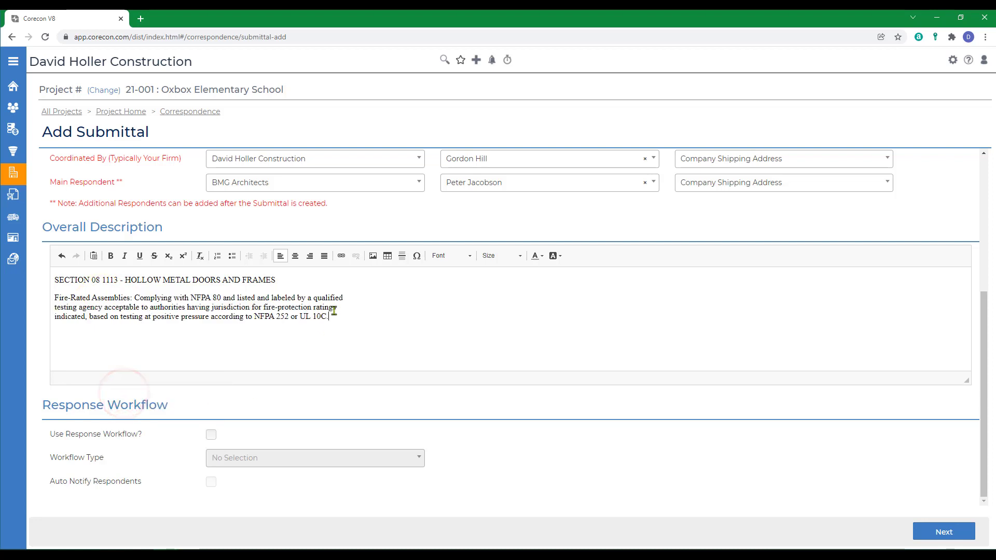
pyautogui.click(356, 298)
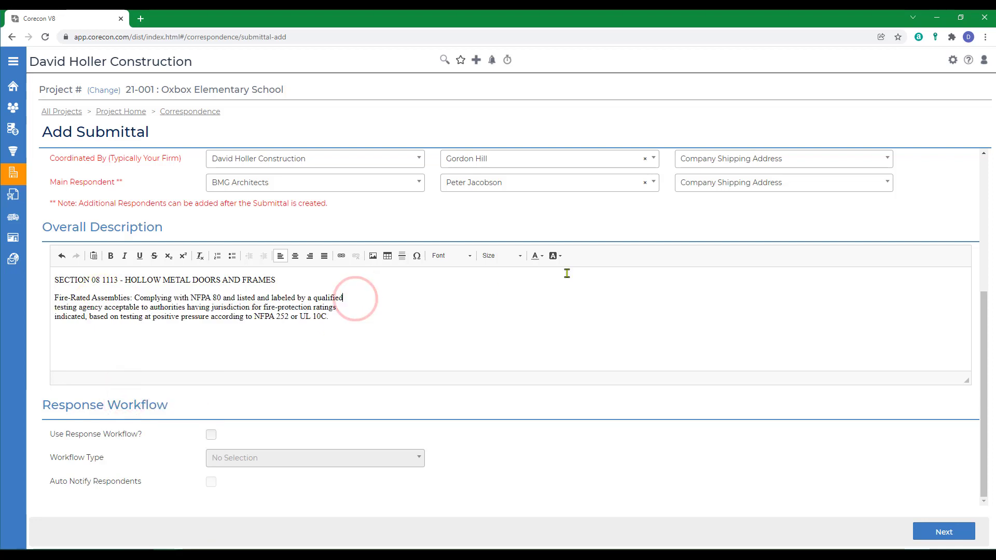
pyautogui.press('Delete')
pyautogui.press('End')
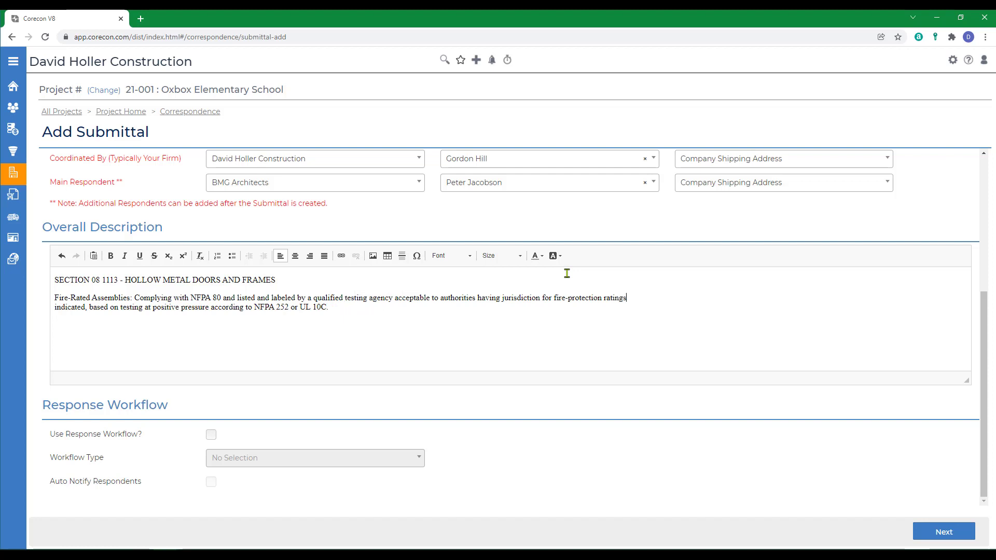
pyautogui.press('Delete')
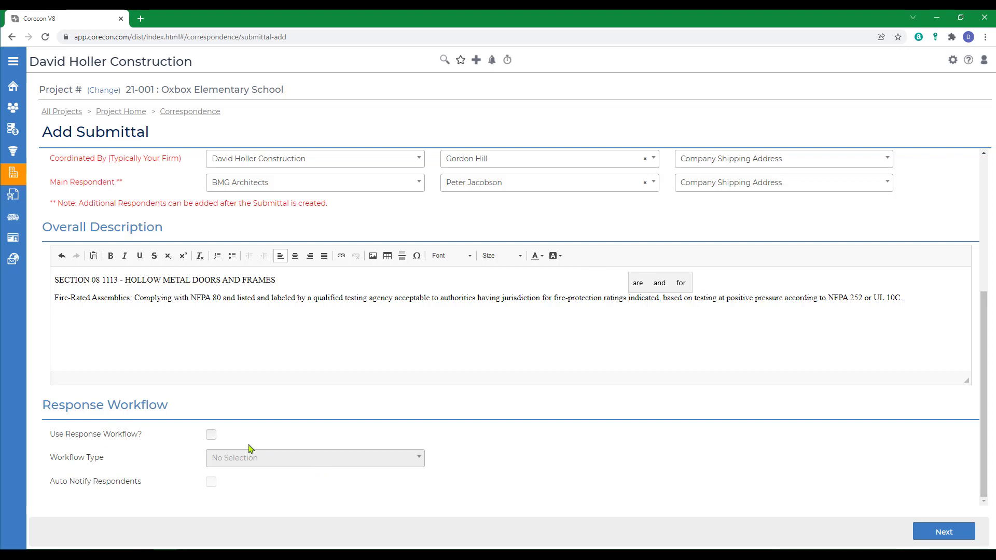
# - Enable a Sequential response workflow with Auto Notify on, and proceed to the Items step
pyautogui.click(212, 435)
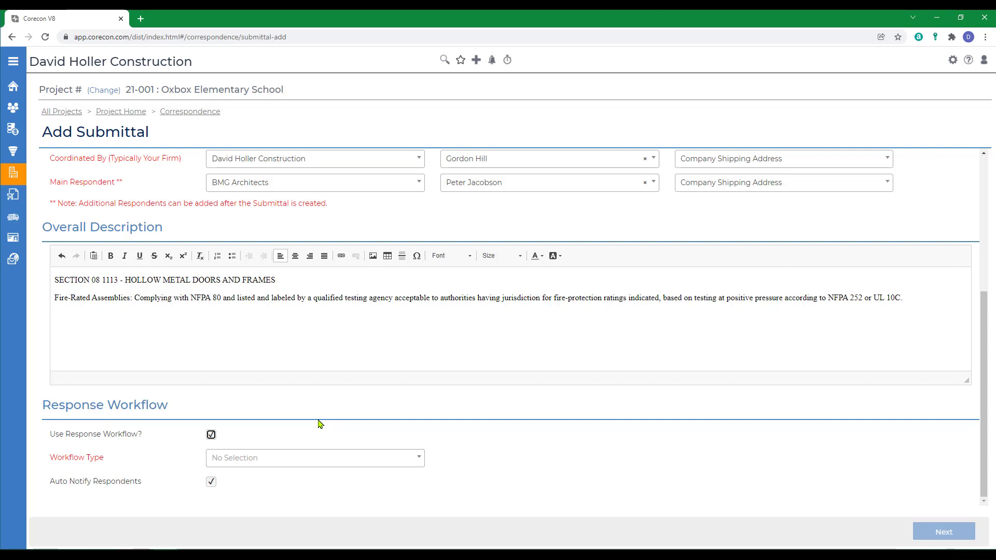
pyautogui.click(260, 457)
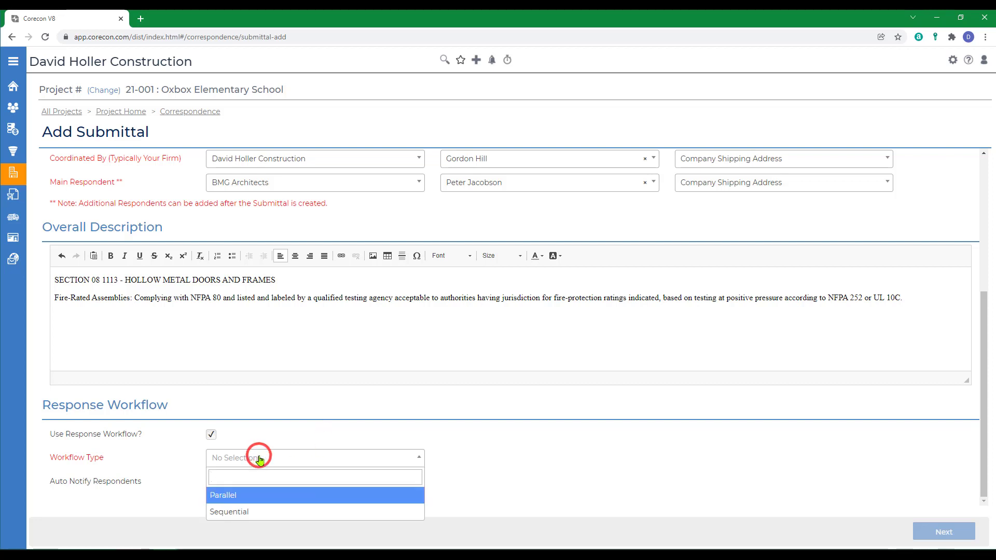
pyautogui.click(235, 512)
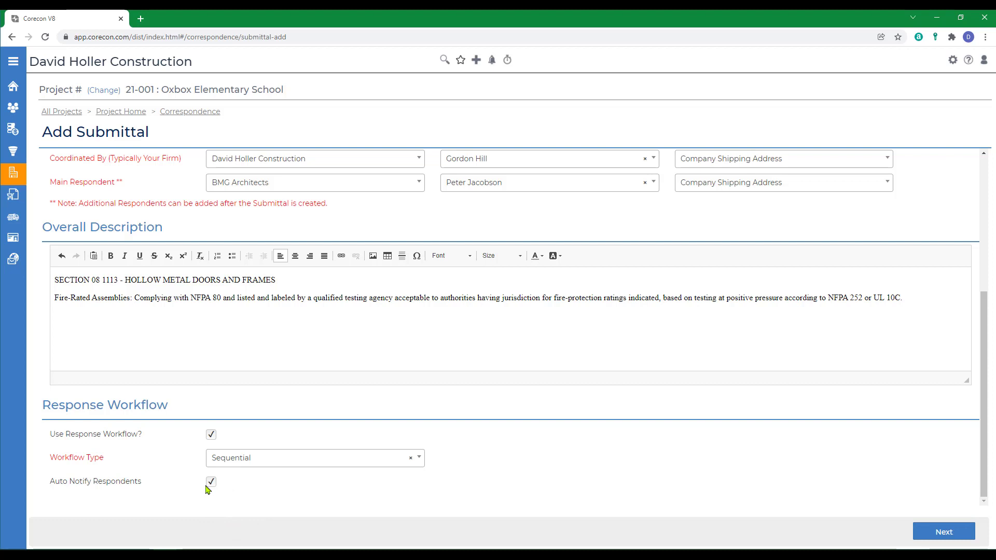
pyautogui.click(937, 539)
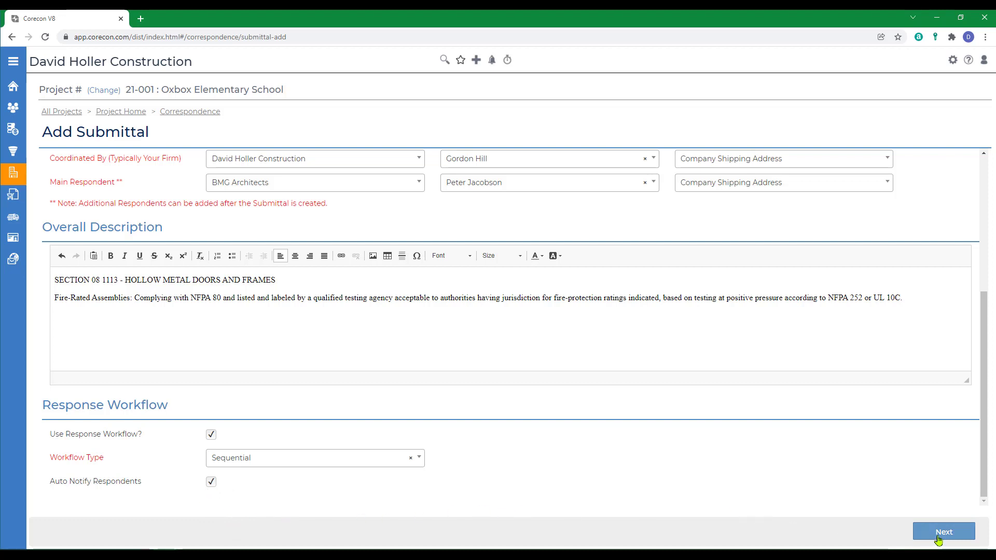
pyautogui.click(942, 534)
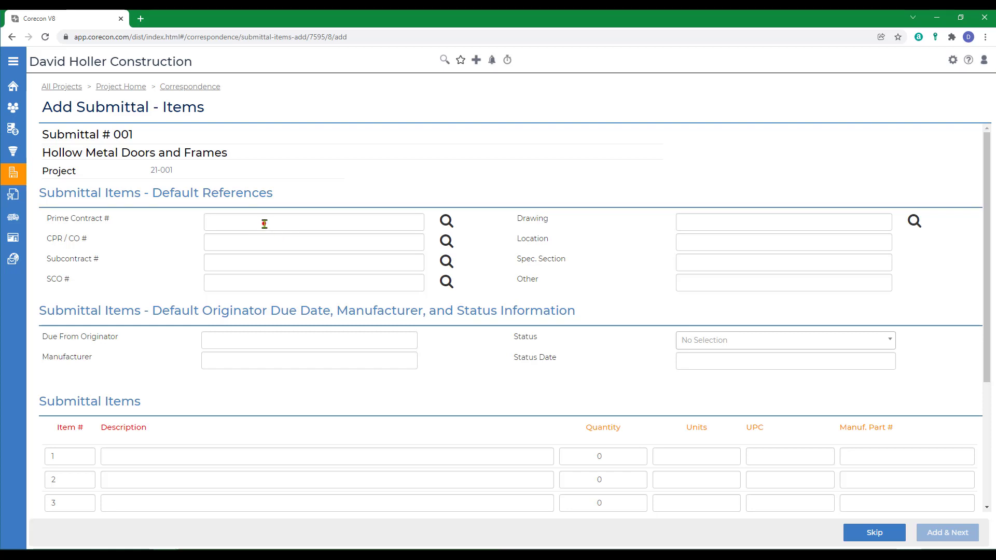
# - Set the default references to Prime Contract 001 and the Pinnacle Specialties Subcontract 002
pyautogui.click(263, 222)
pyautogui.click(446, 221)
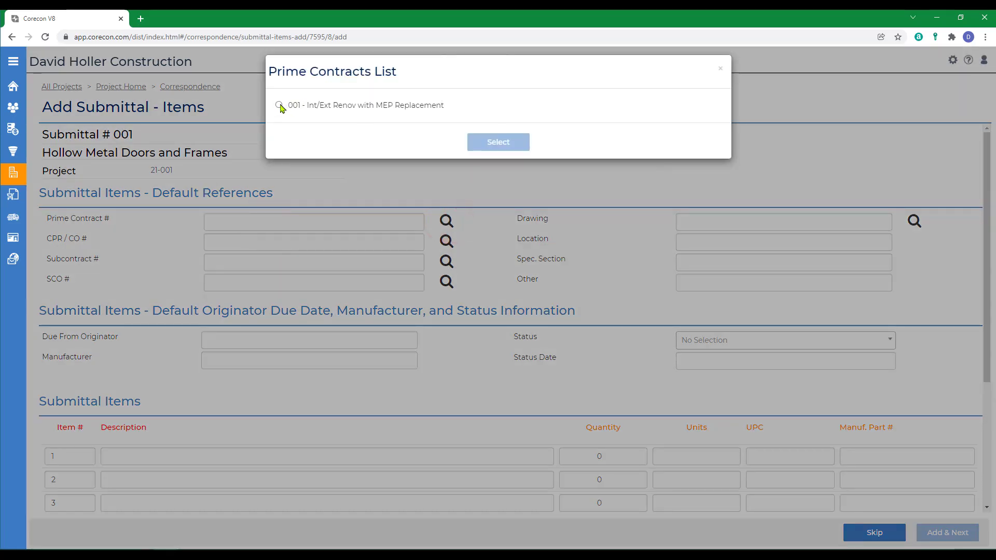
pyautogui.click(280, 106)
pyautogui.click(484, 142)
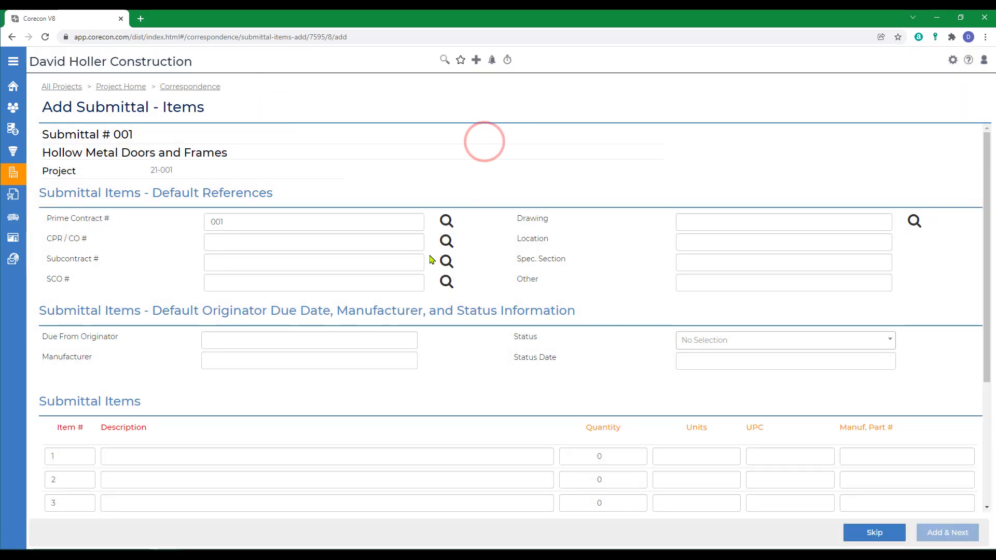
pyautogui.click(446, 261)
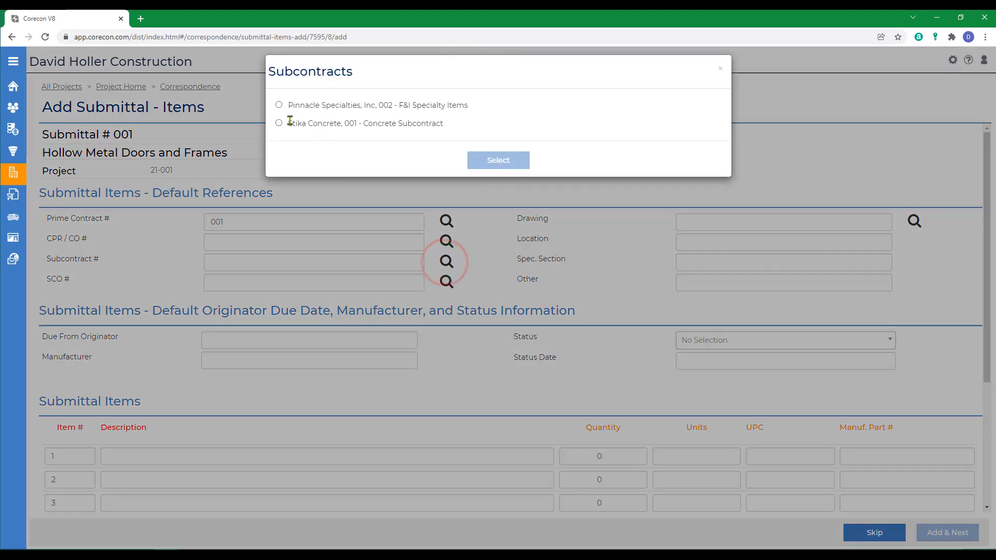
pyautogui.click(279, 105)
pyautogui.click(507, 161)
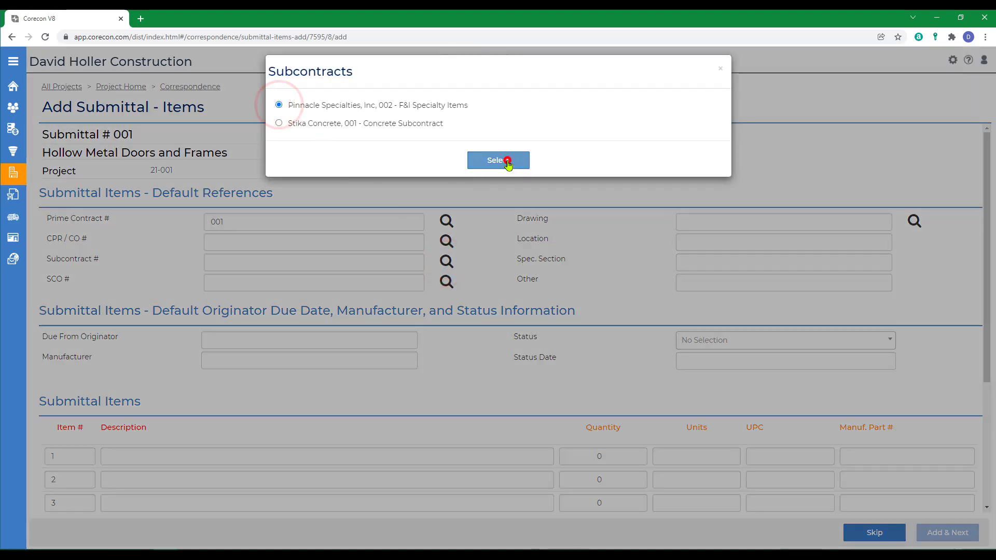
# - Add Drawing A3 as a reference and enter Spec. Section 08 11 13
pyautogui.click(914, 221)
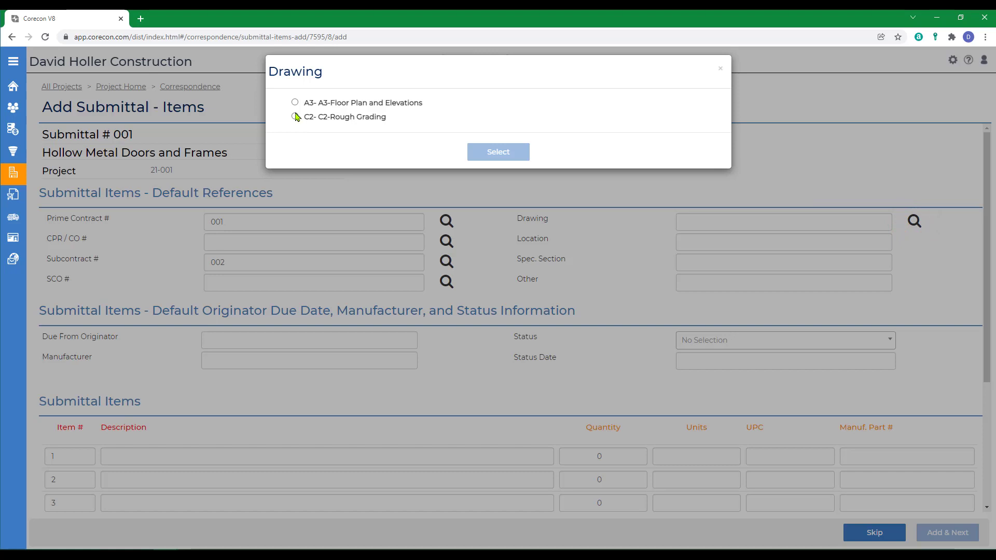
pyautogui.click(295, 102)
pyautogui.click(484, 155)
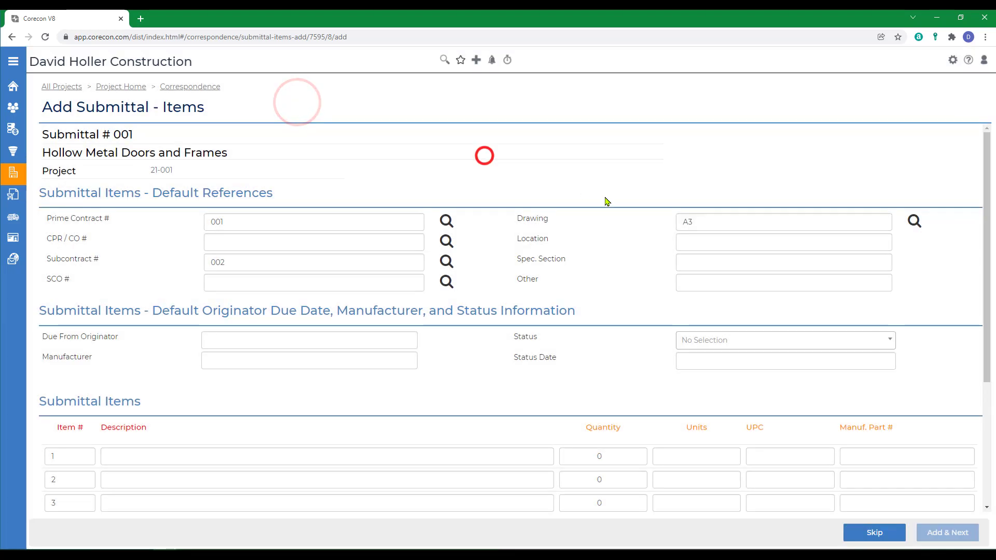
pyautogui.click(704, 258)
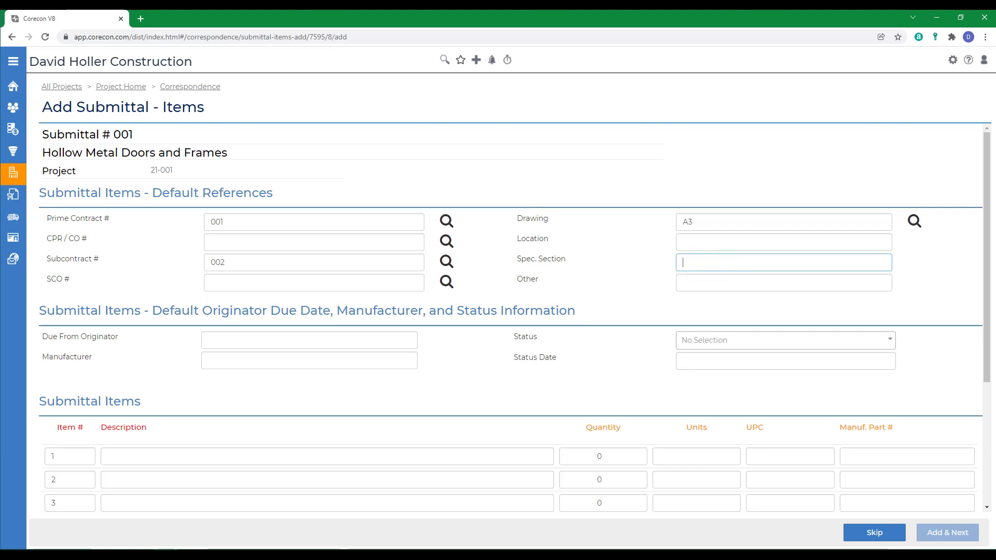
pyautogui.click(688, 263)
pyautogui.write('08 11 13')
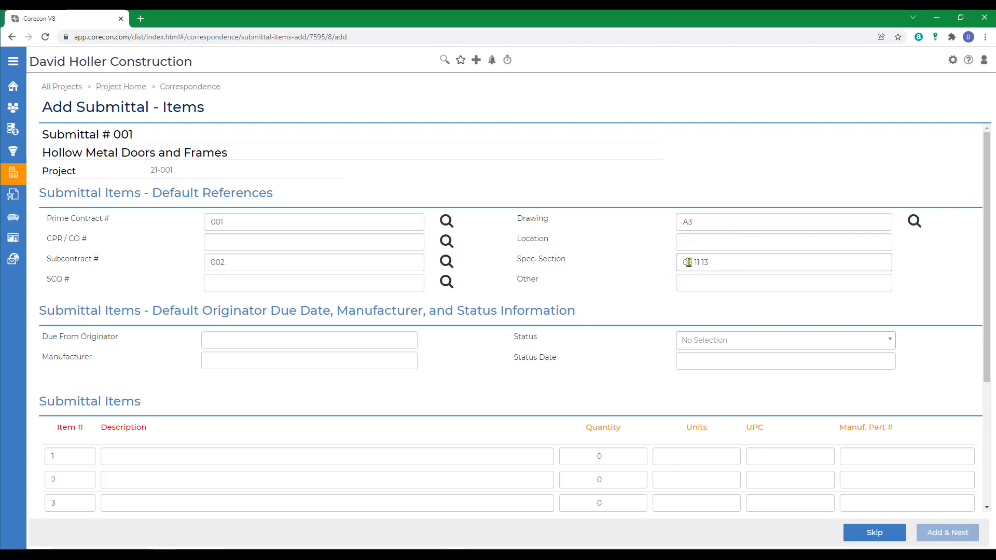
# - Set due-from-originator to 24-Dec-2021, status Submitted, and status date 20-Dec-2021
pyautogui.click(272, 342)
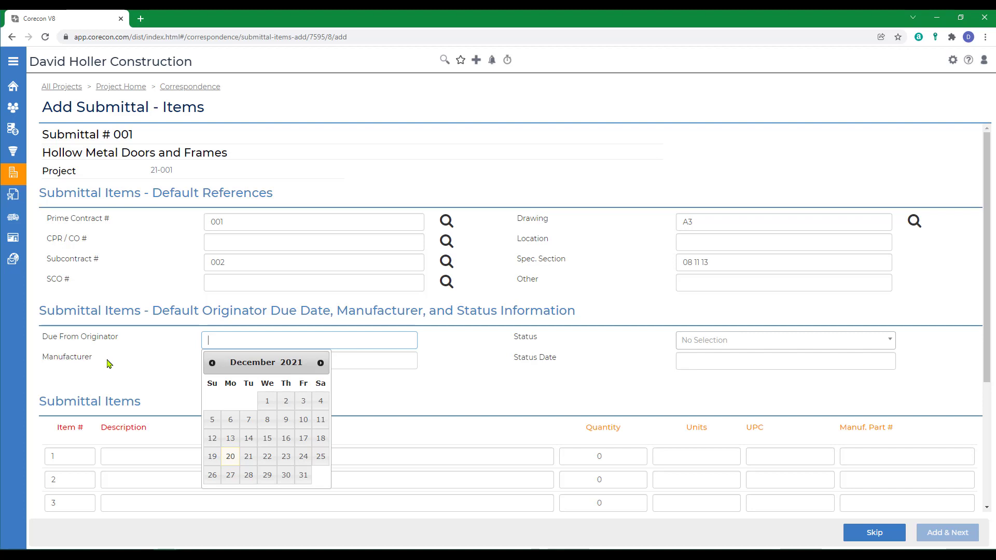
pyautogui.click(304, 458)
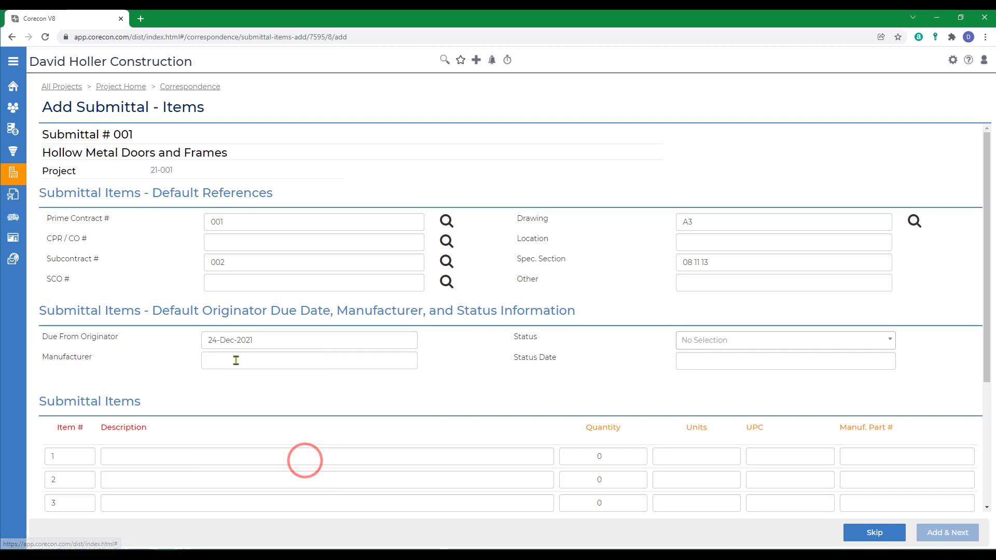
pyautogui.click(763, 345)
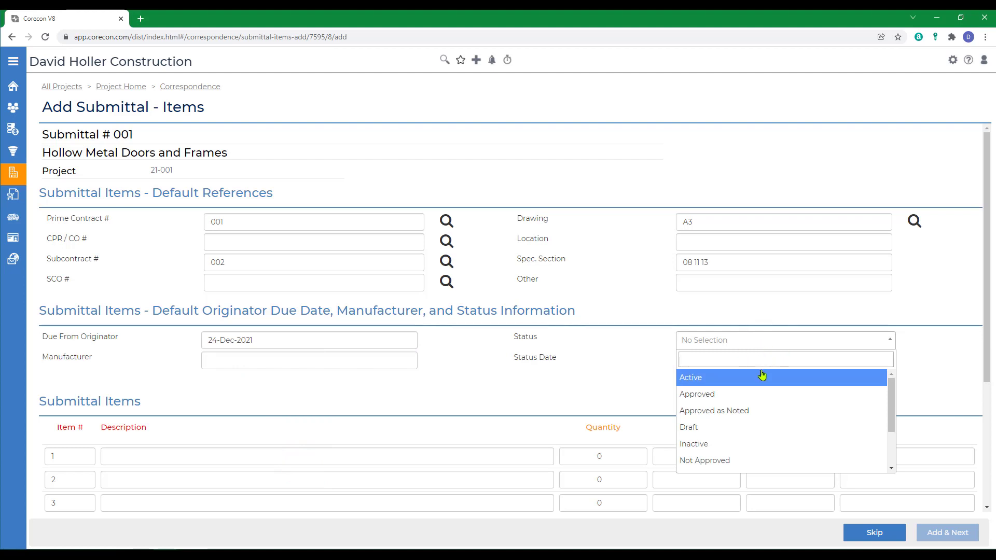
pyautogui.scroll(-2, 763, 376)
pyautogui.click(699, 465)
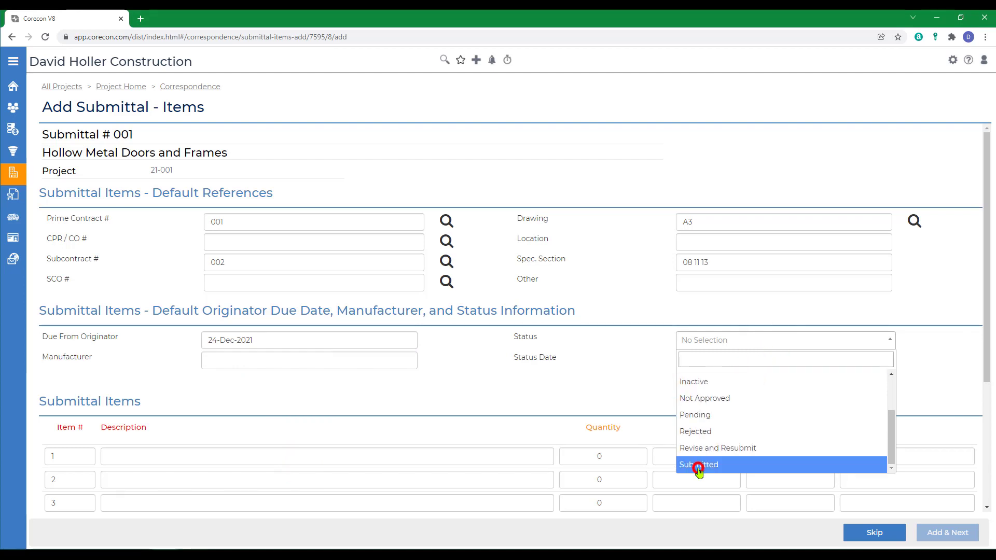
pyautogui.click(708, 360)
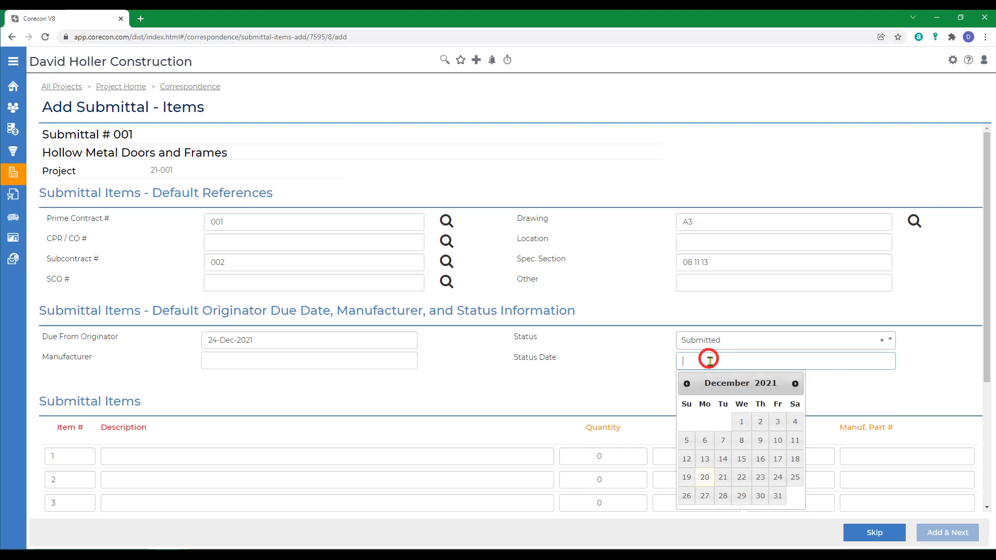
pyautogui.click(704, 477)
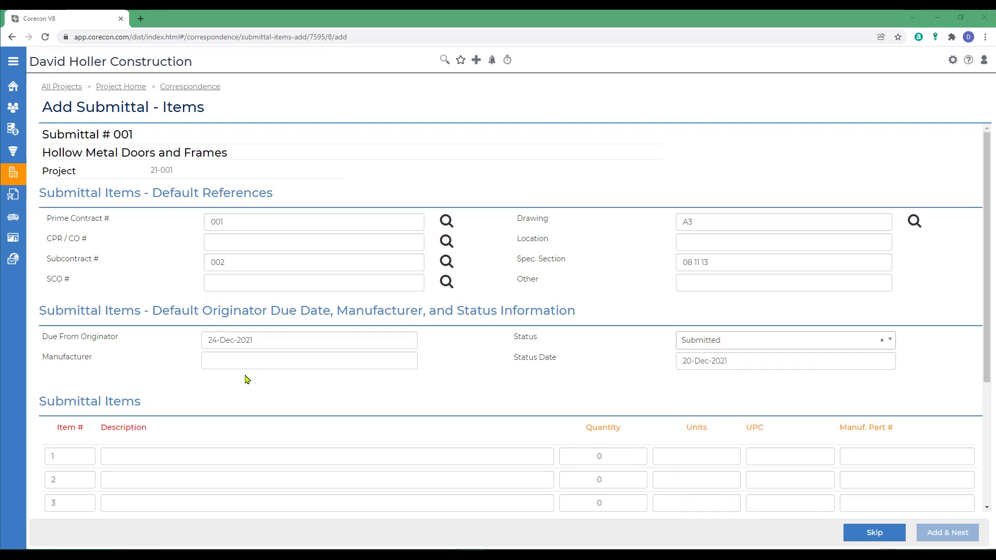
pyautogui.scroll(-2, 247, 378)
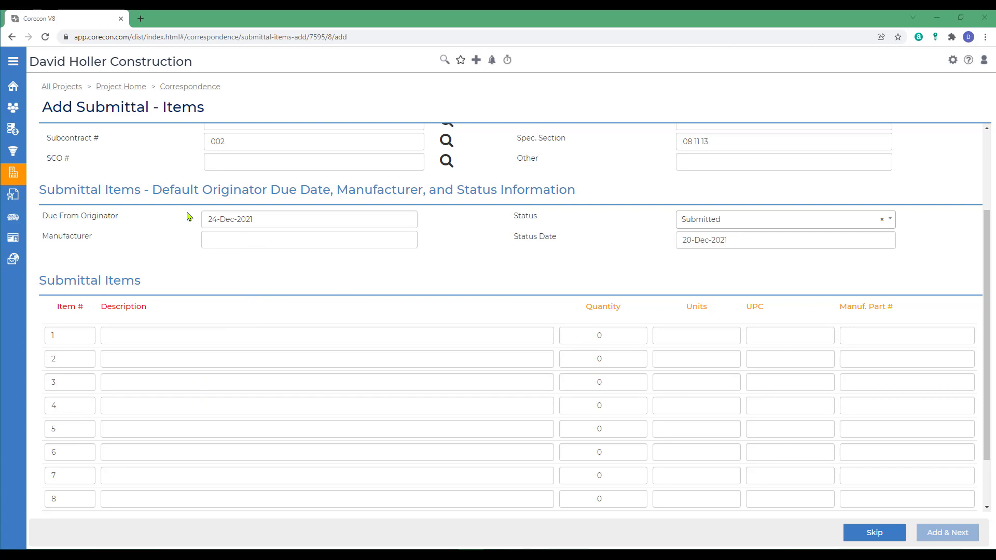
# - Enter items Product Data and Shop Drawings, each with quantity 1 and units Each
pyautogui.click(147, 334)
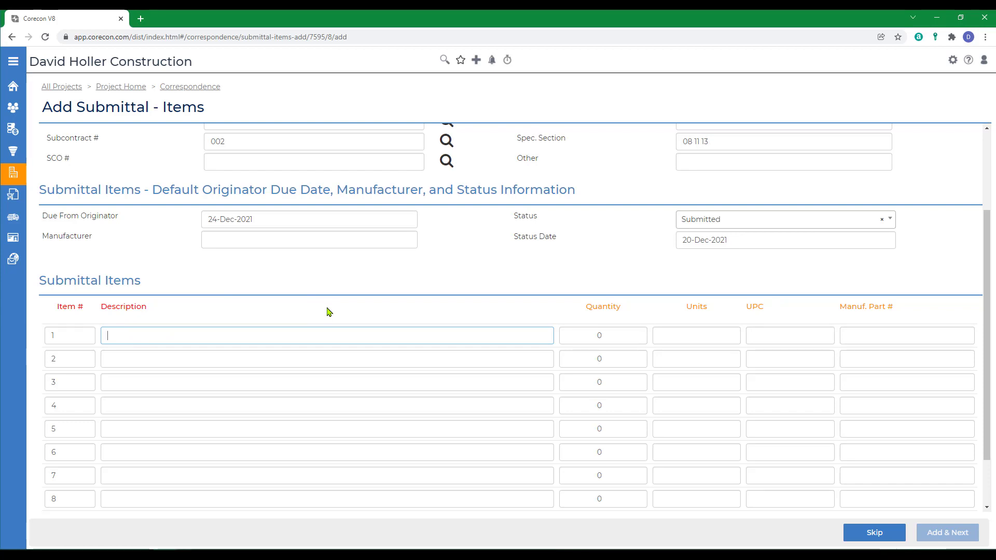
pyautogui.write('Pr')
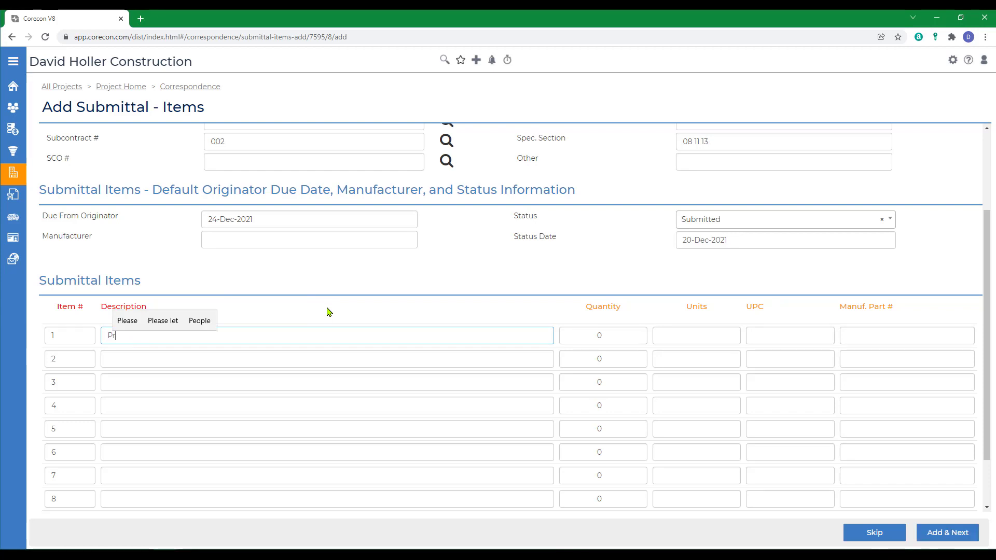
pyautogui.write('o')
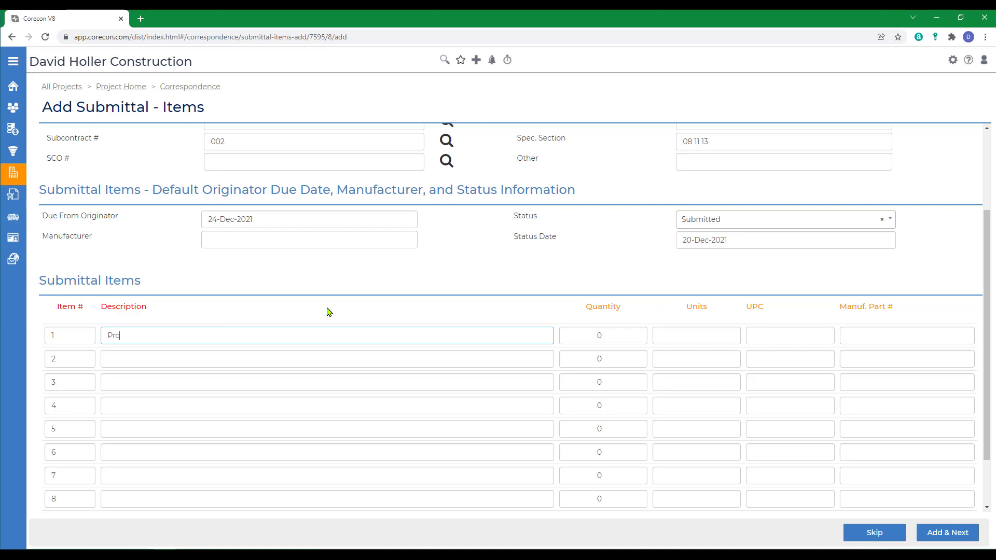
pyautogui.write('duct Data')
pyautogui.press('Tab')
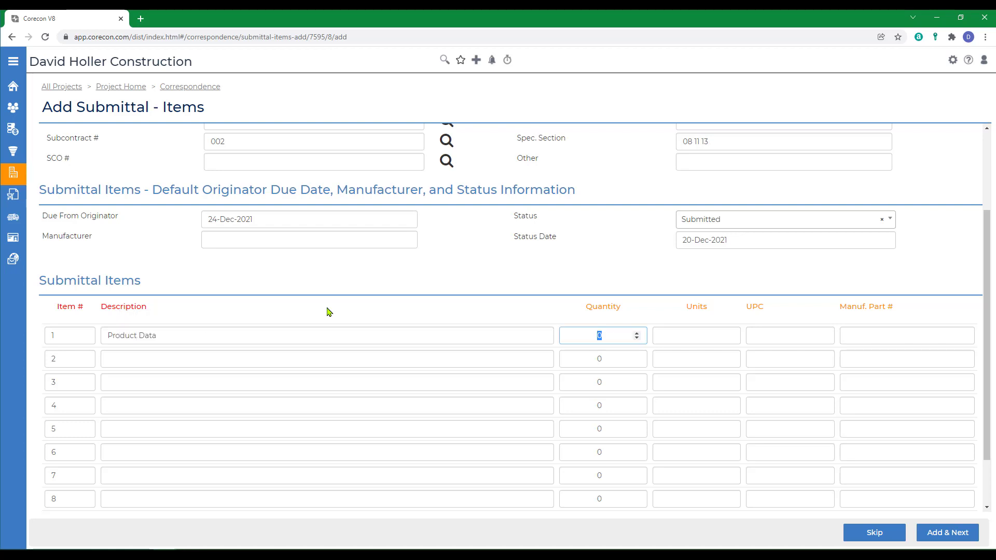
pyautogui.write('1')
pyautogui.press('Tab')
pyautogui.write('Each')
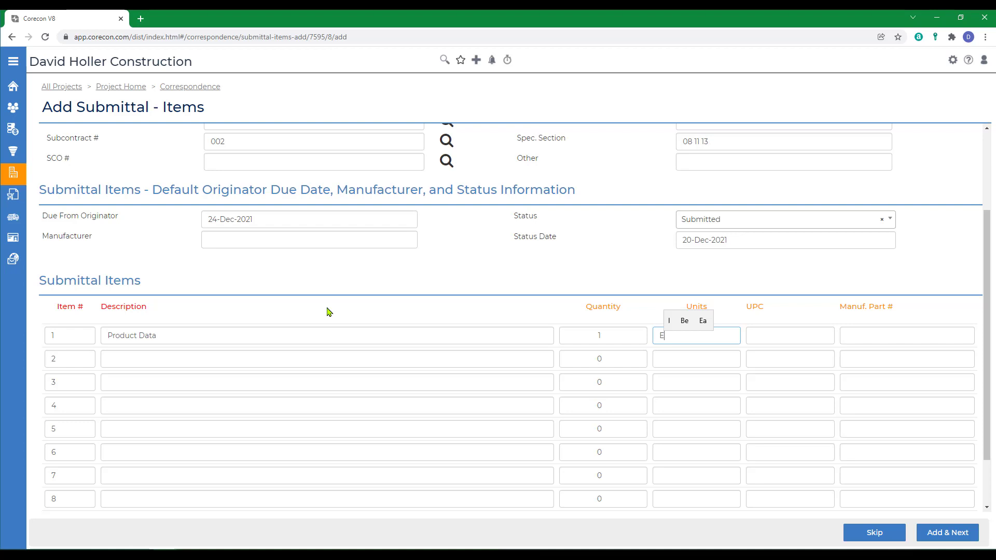
pyautogui.press('Tab')
pyautogui.press('Tab')
pyautogui.press('Tab')
pyautogui.press('Tab')
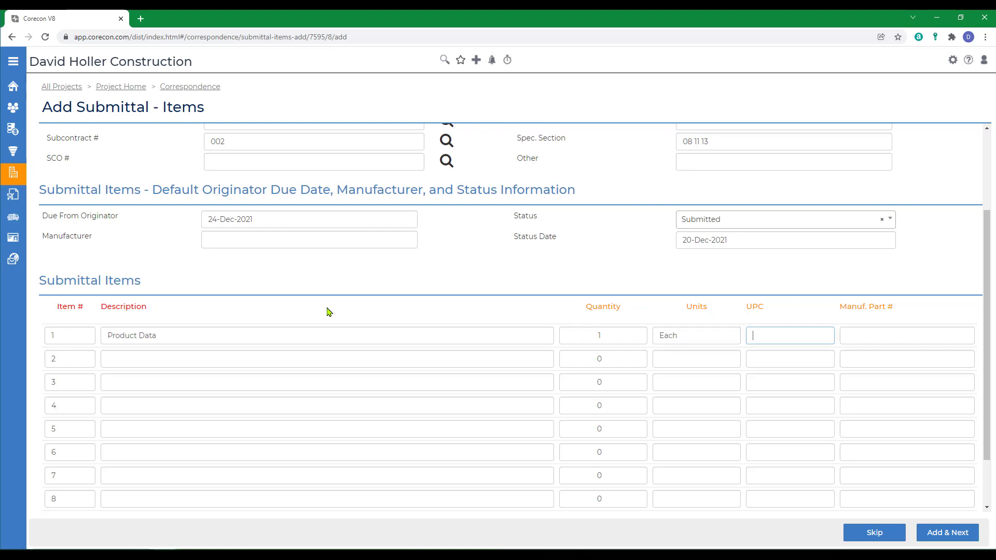
pyautogui.write('Shop Drawings')
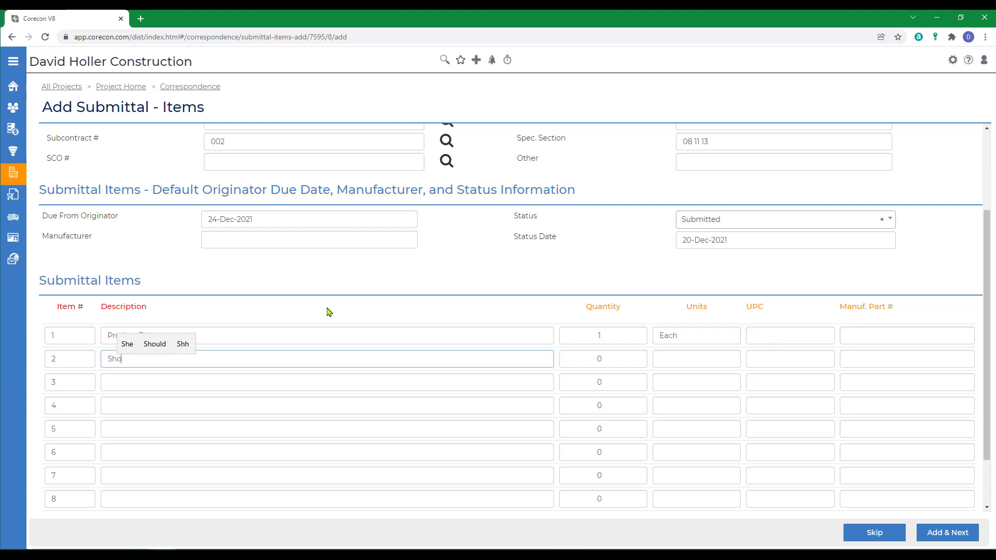
pyautogui.press('Tab')
pyautogui.write('1')
pyautogui.press('Tab')
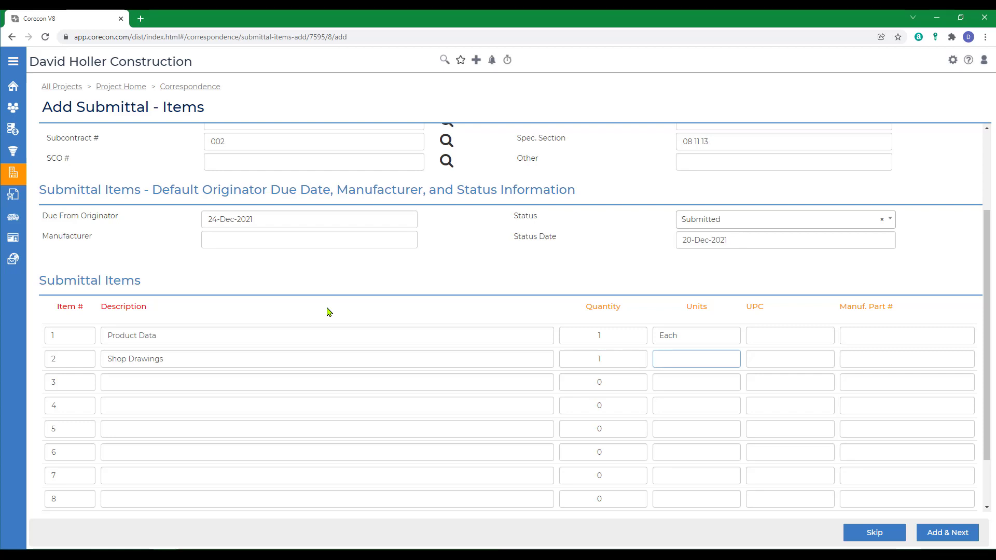
pyautogui.write('Each')
pyautogui.press('Tab')
pyautogui.press('Tab')
pyautogui.press('Tab')
pyautogui.press('Tab')
# - Enter items Testing Data and Manufacturers Warranty, each 1 Each, and save with Add & Next
pyautogui.write('T')
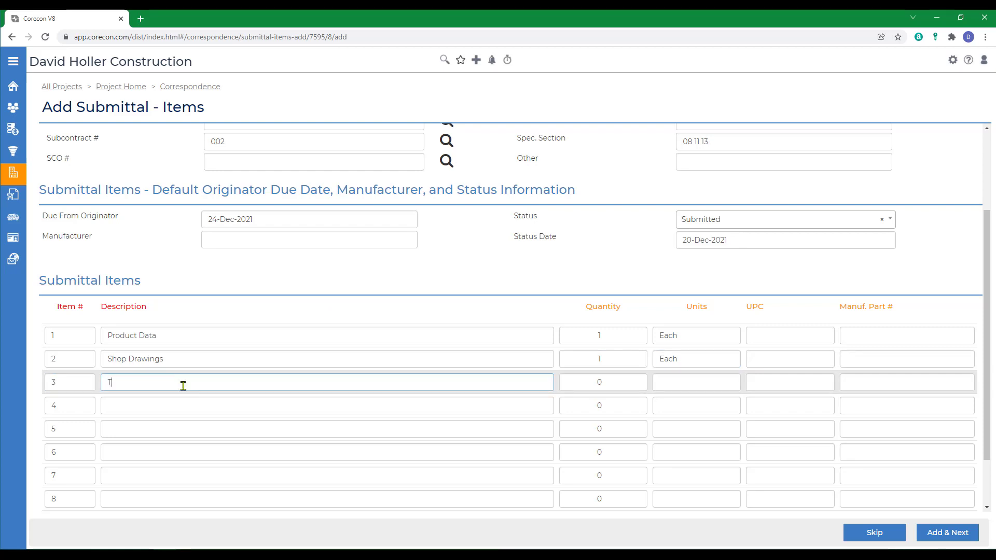
pyautogui.write('esting Data')
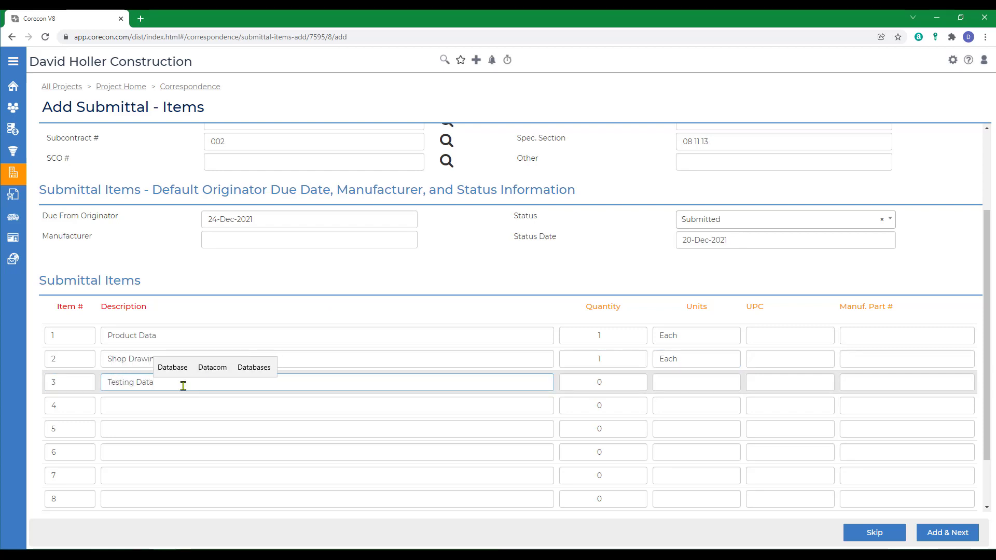
pyautogui.press('Tab')
pyautogui.write('1')
pyautogui.press('Tab')
pyautogui.write('Each')
pyautogui.press('Tab')
pyautogui.press('Tab')
pyautogui.press('Tab')
pyautogui.press('Tab')
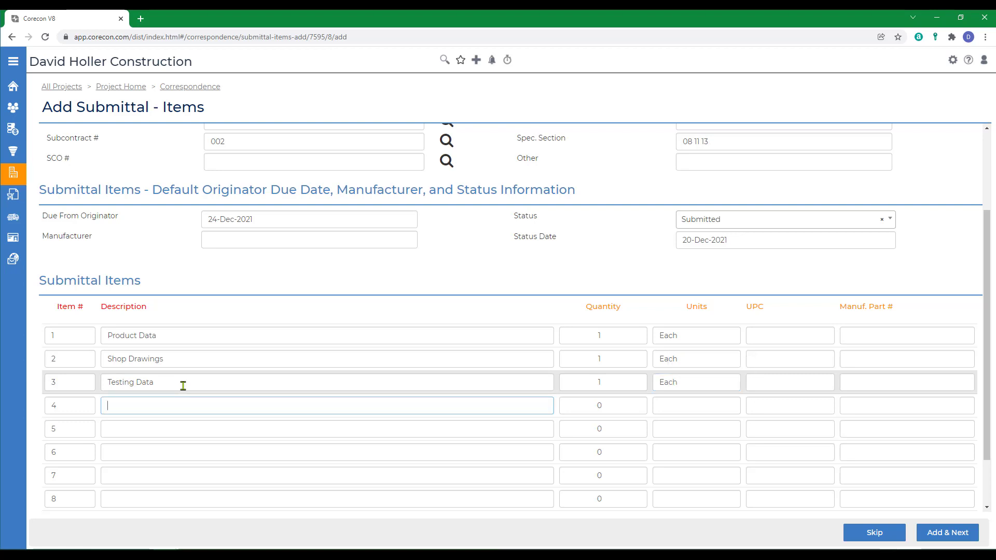
pyautogui.write('Manufacturers Warr')
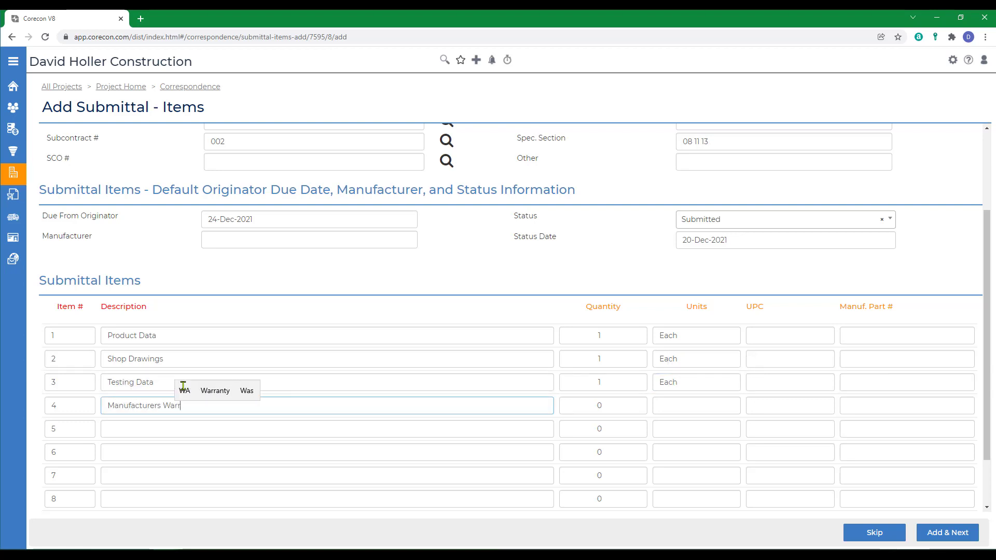
pyautogui.write('anty')
pyautogui.press('Tab')
pyautogui.write('1')
pyautogui.press('Tab')
pyautogui.write('Eac')
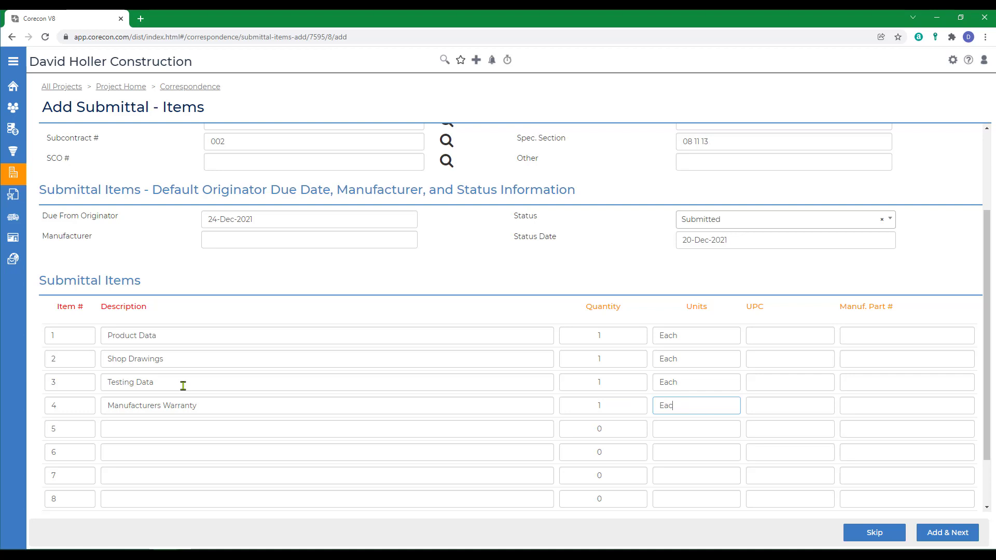
pyautogui.write('h')
pyautogui.press('Tab')
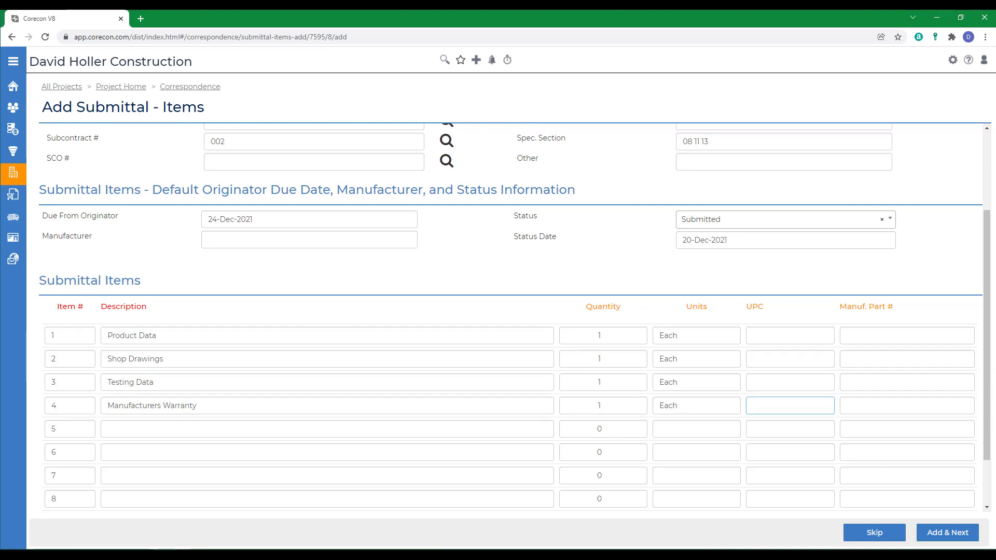
pyautogui.scroll(-2, 700, 465)
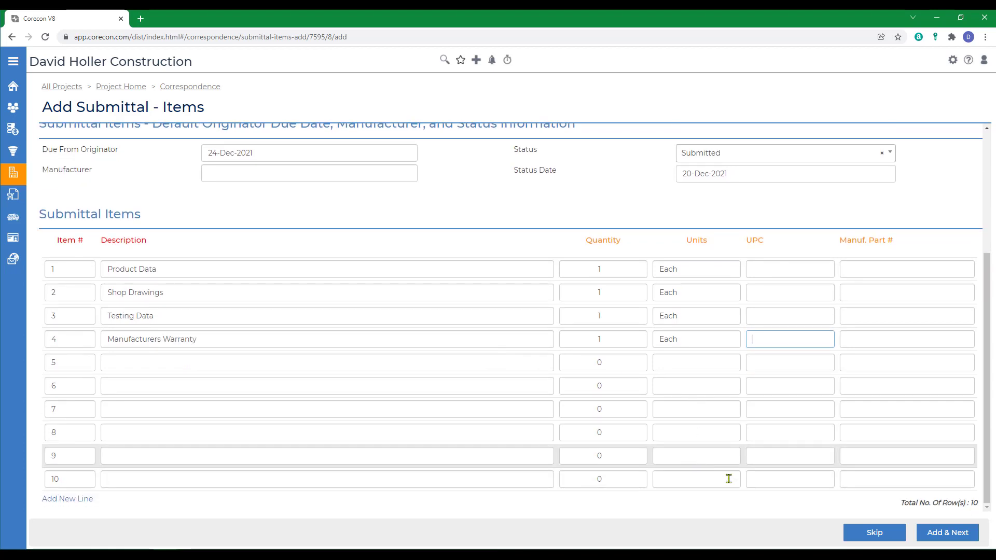
pyautogui.click(936, 537)
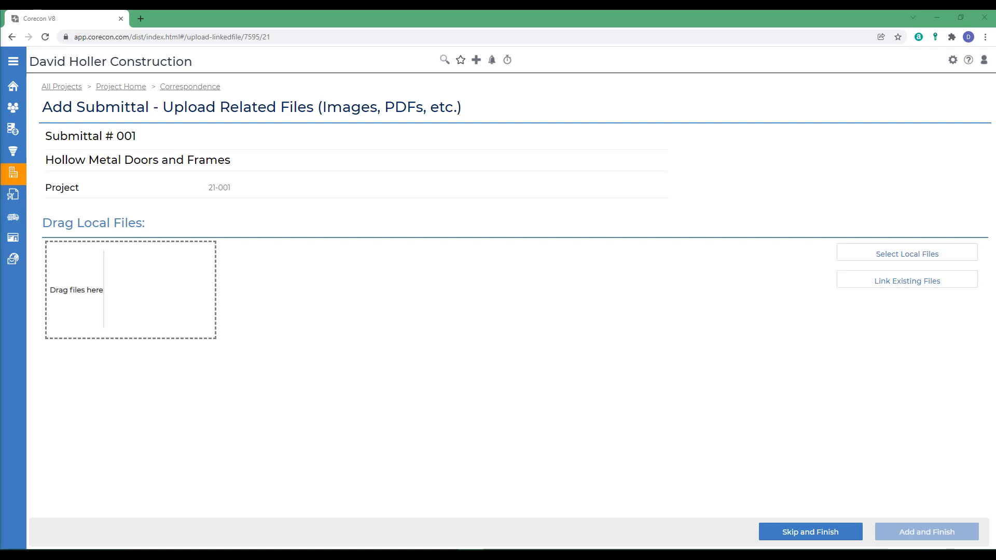
# - Attach 'Project Specifications-Section 08 Openings ONLY.pdf' and finish submittal 001
pyautogui.moveTo(173, 333); pyautogui.dragTo(123, 309)
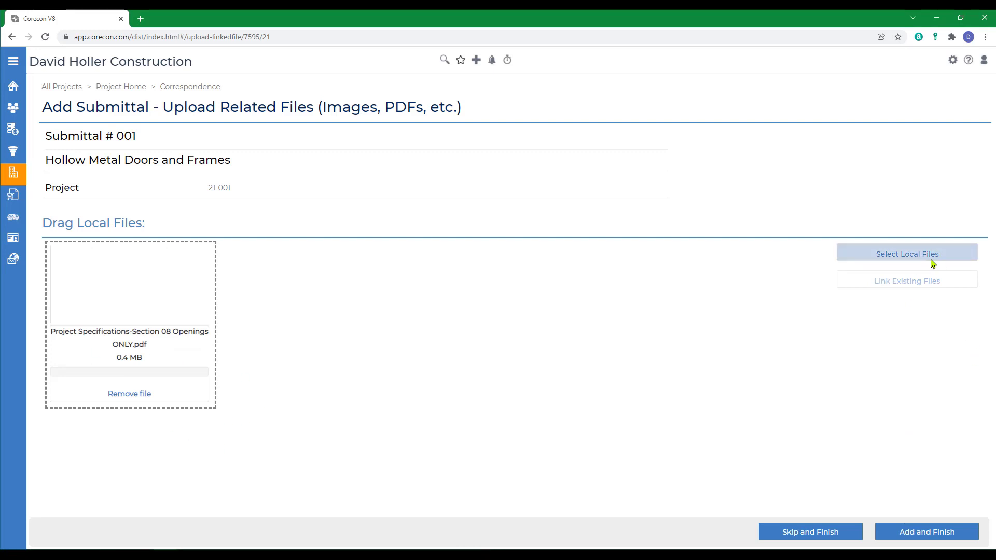
pyautogui.click(925, 539)
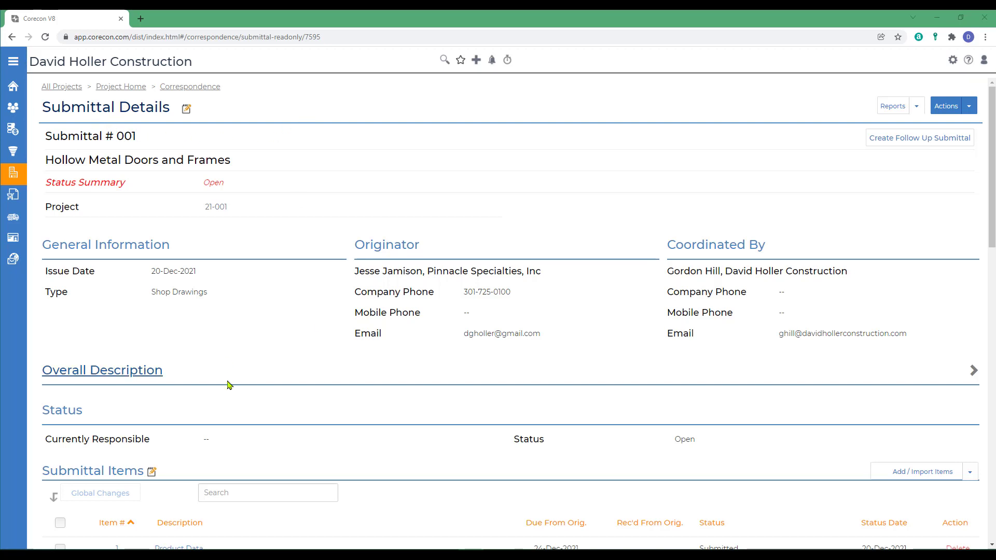
# - Scroll through Submittal 001's four Submitted items, all due 24-Dec-2021
pyautogui.scroll(-4, 246, 380)
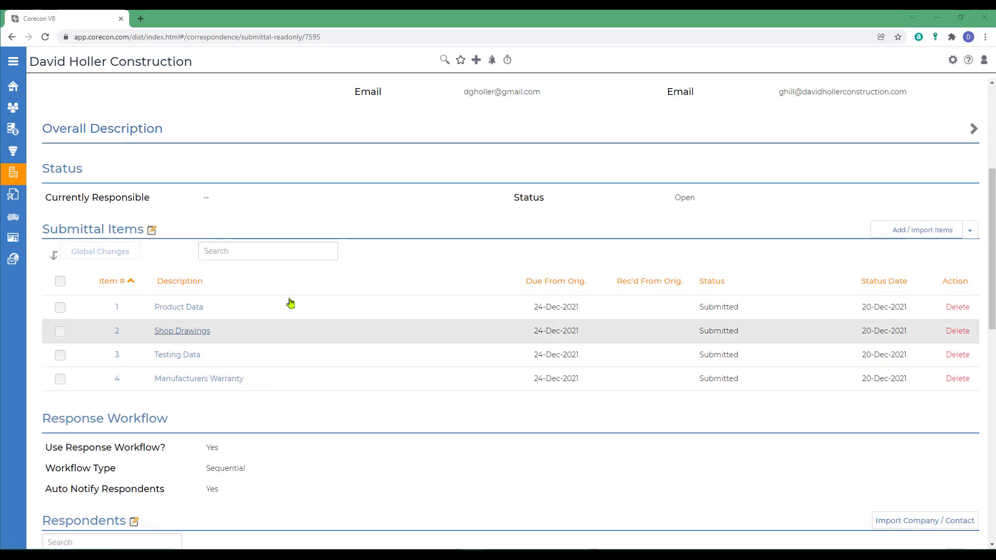
pyautogui.scroll(5, 254, 389)
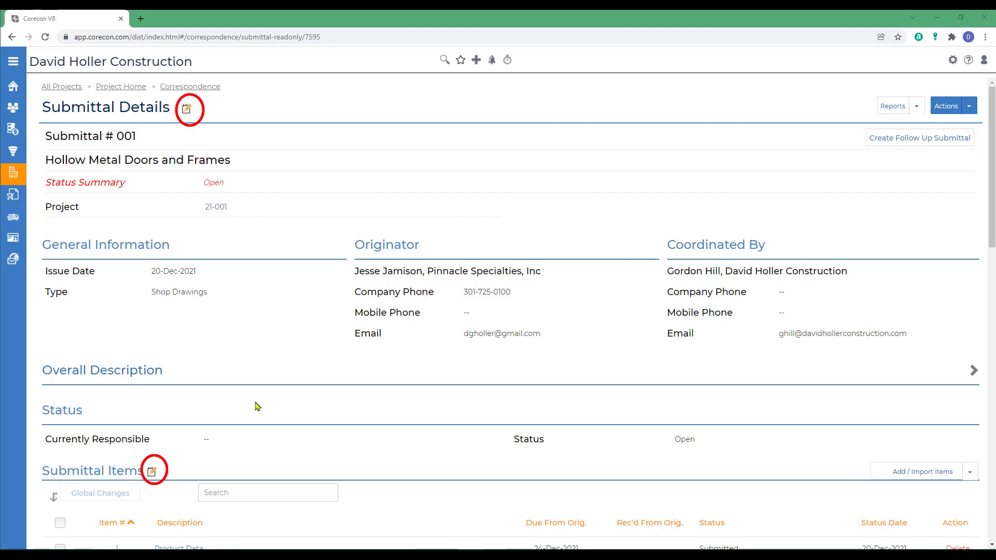
# - Paste the Minimum Thickness paragraph as plain text below Submittal 001's description and save
pyautogui.click(187, 113)
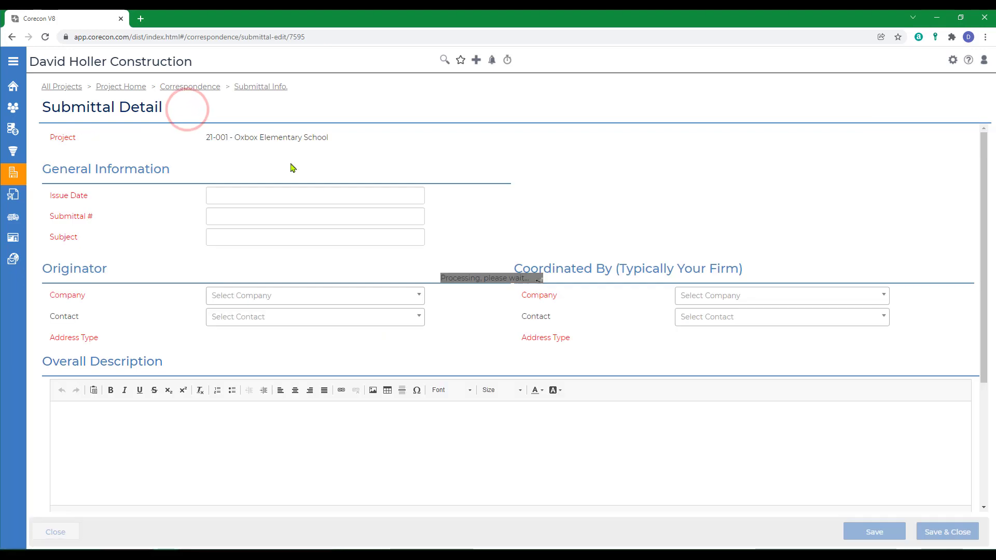
pyautogui.scroll(-2, 337, 194)
pyautogui.click(918, 338)
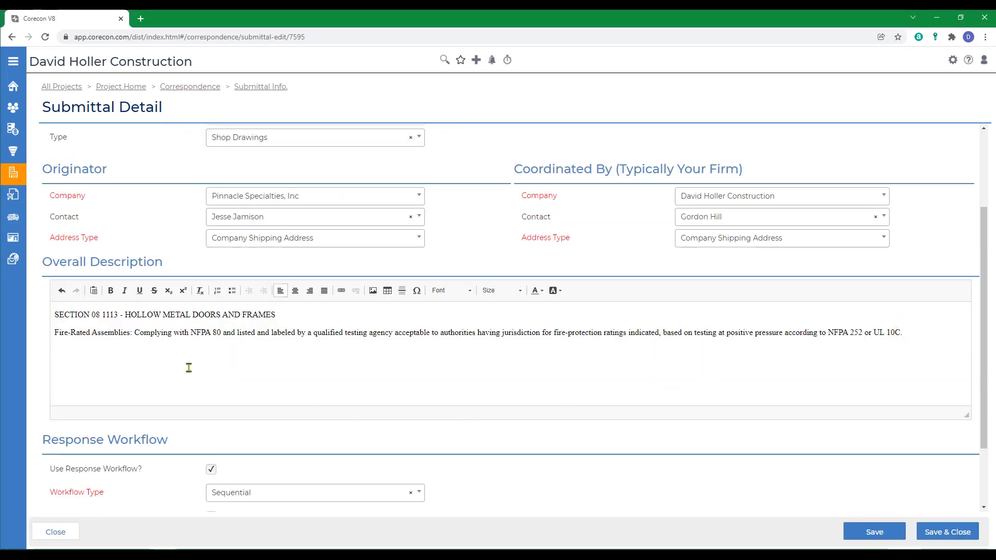
pyautogui.rightClick(67, 352)
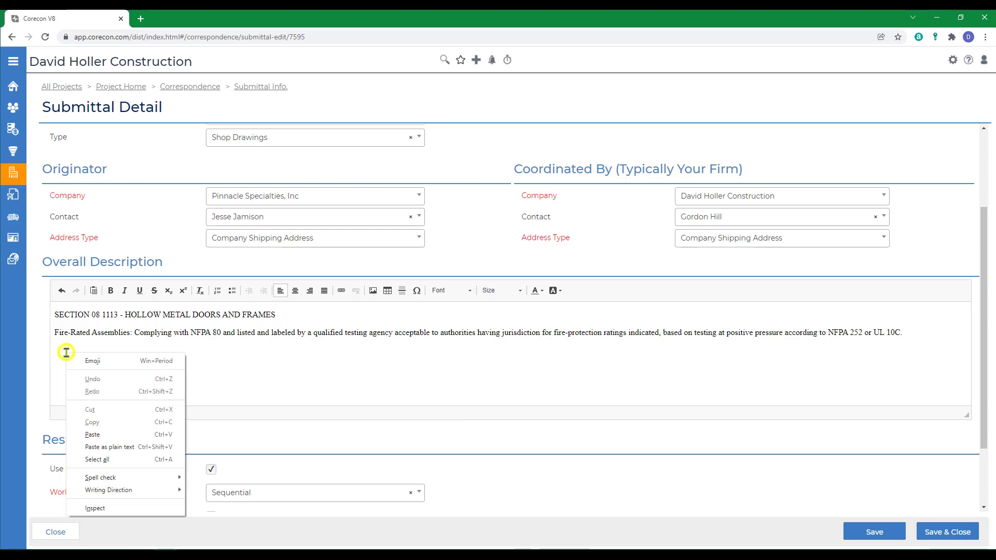
pyautogui.click(96, 447)
pyautogui.click(931, 532)
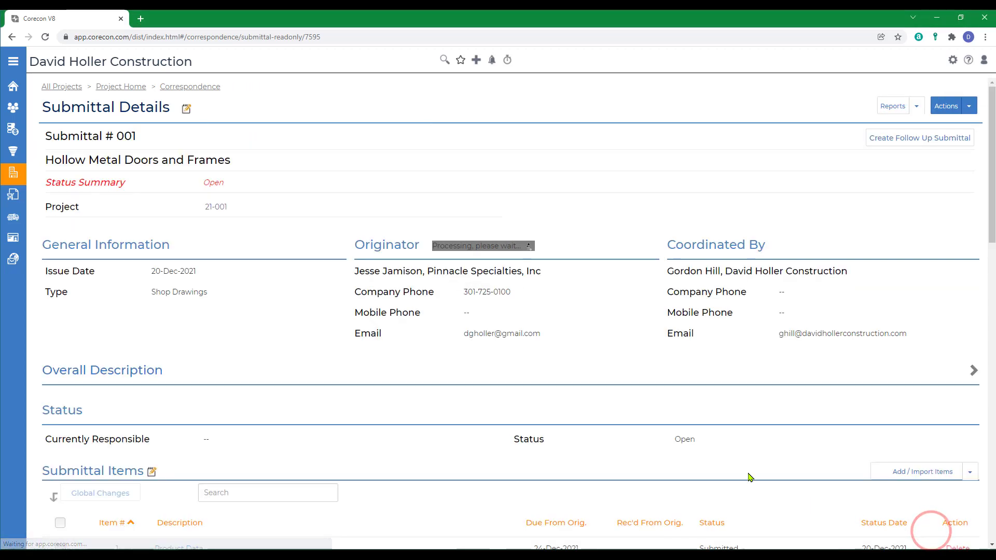
pyautogui.scroll(-10, 392, 343)
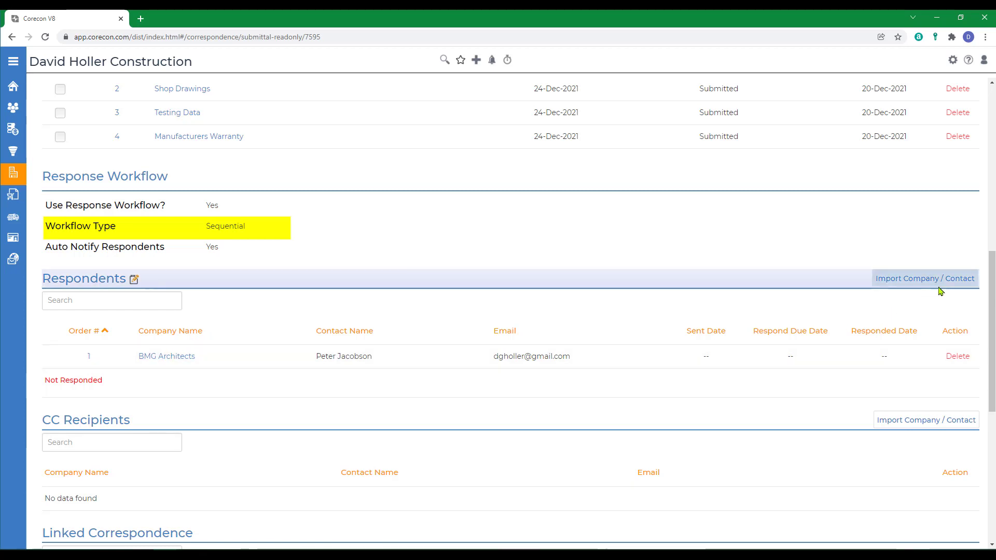
# - Import the X-cel Corporation CR contact as a second respondent
pyautogui.click(913, 282)
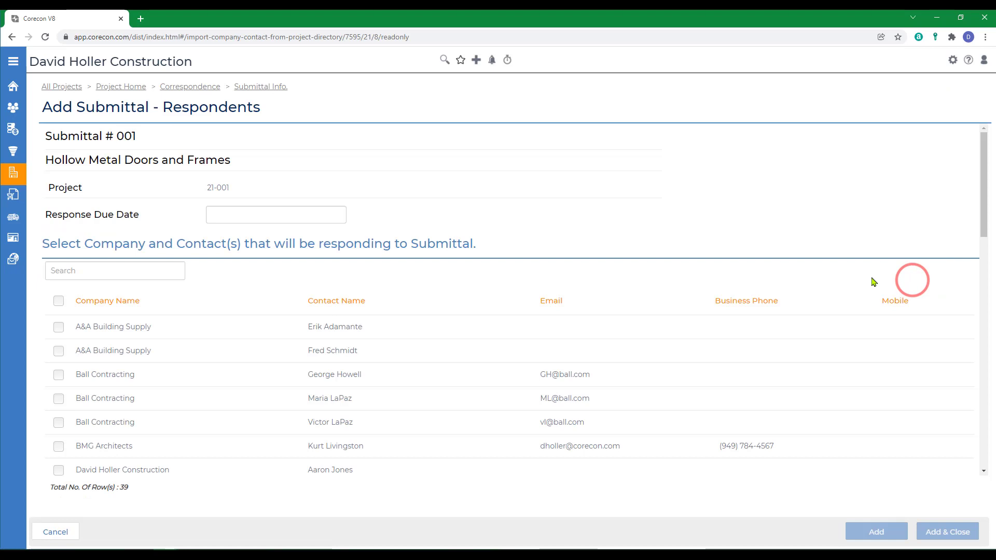
pyautogui.scroll(-5, 150, 387)
pyautogui.scroll(-5, 153, 388)
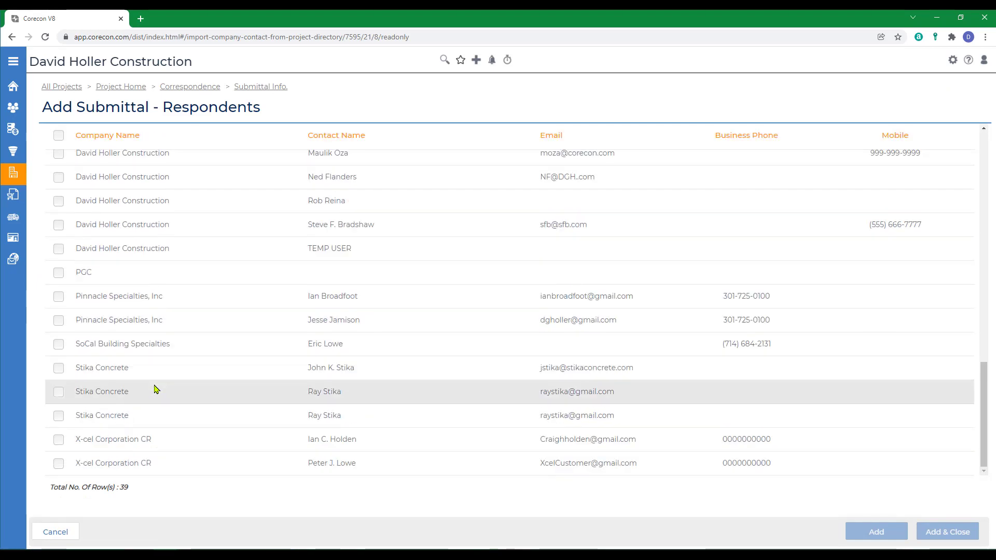
pyautogui.click(59, 464)
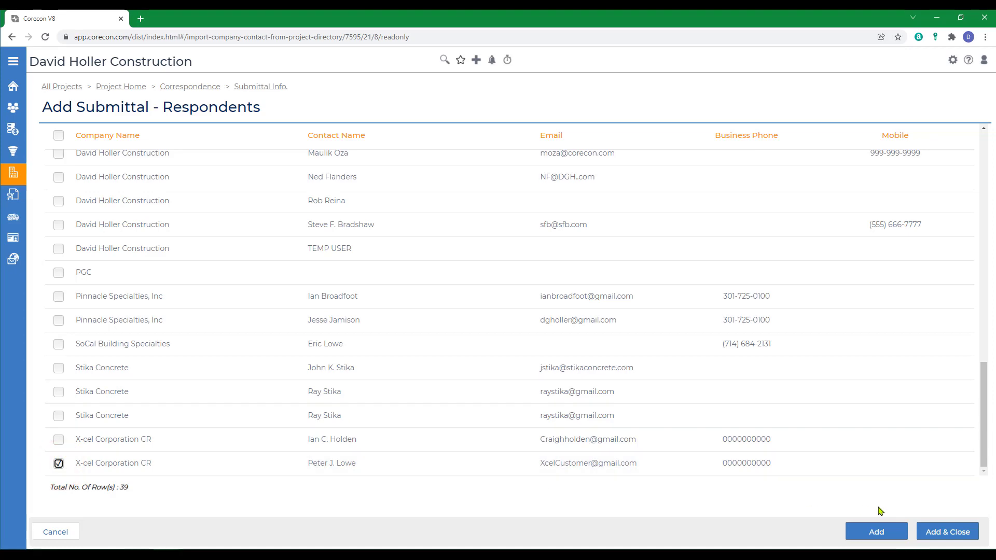
pyautogui.click(932, 526)
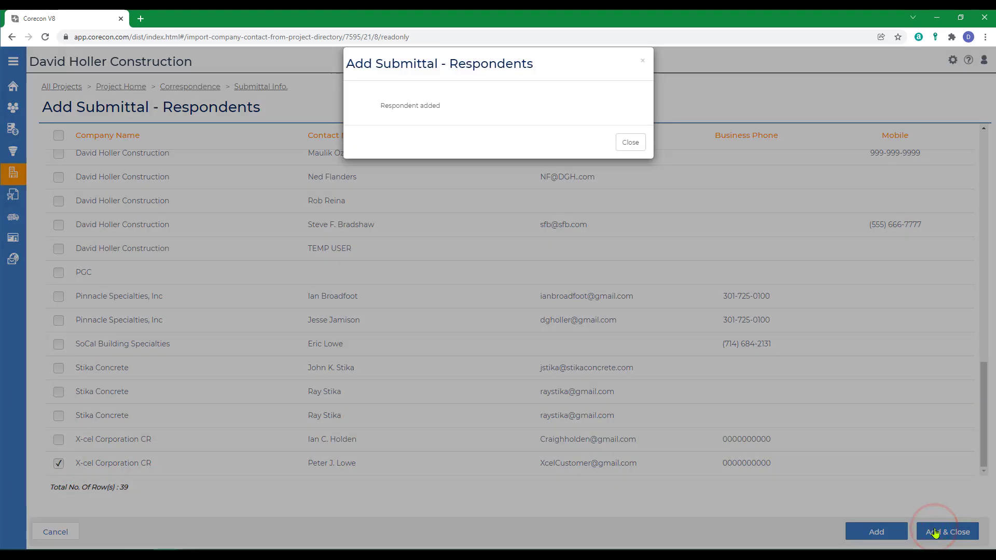
# - Set both respondents' Respond Due Date to 31-Dec-2021 and save
pyautogui.scroll(-8, 540, 403)
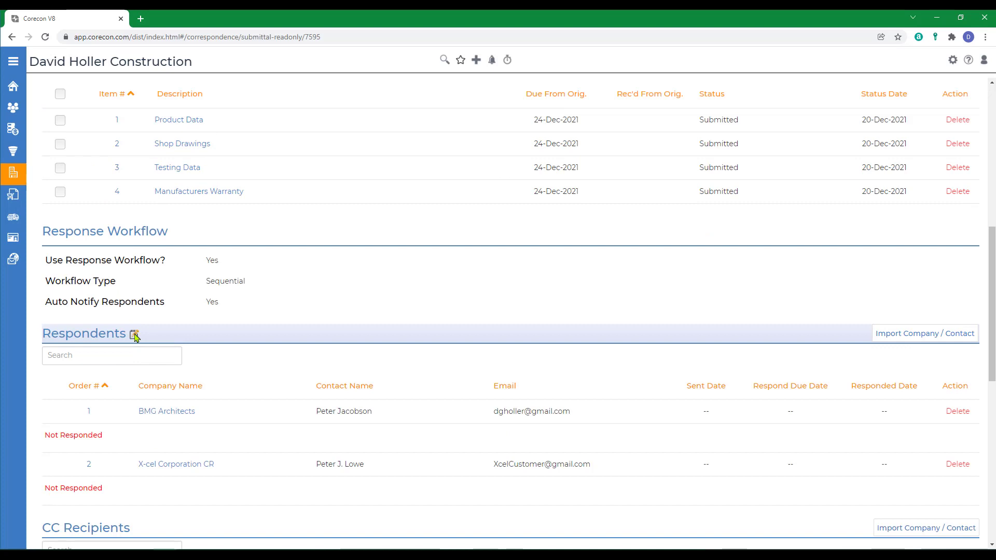
pyautogui.click(134, 334)
pyautogui.click(828, 381)
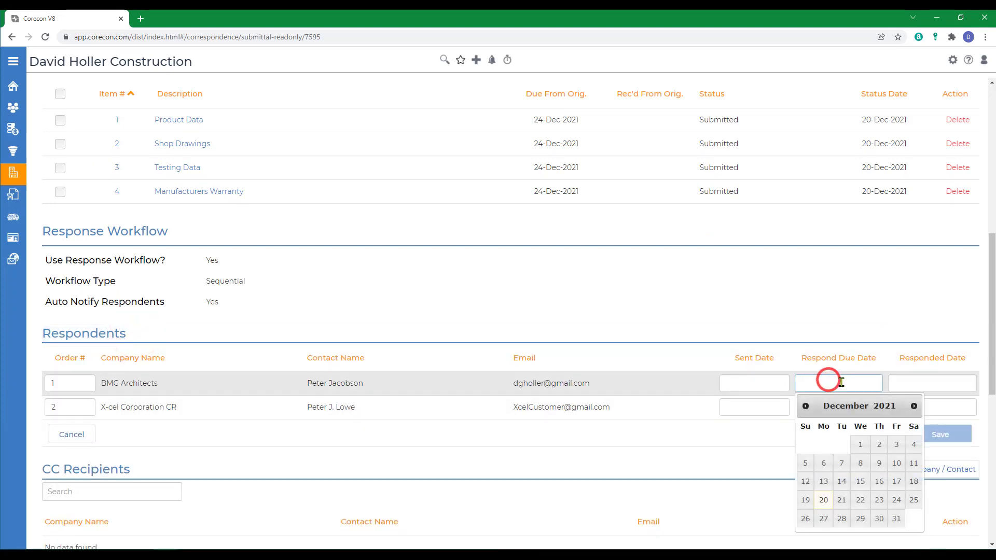
pyautogui.click(895, 519)
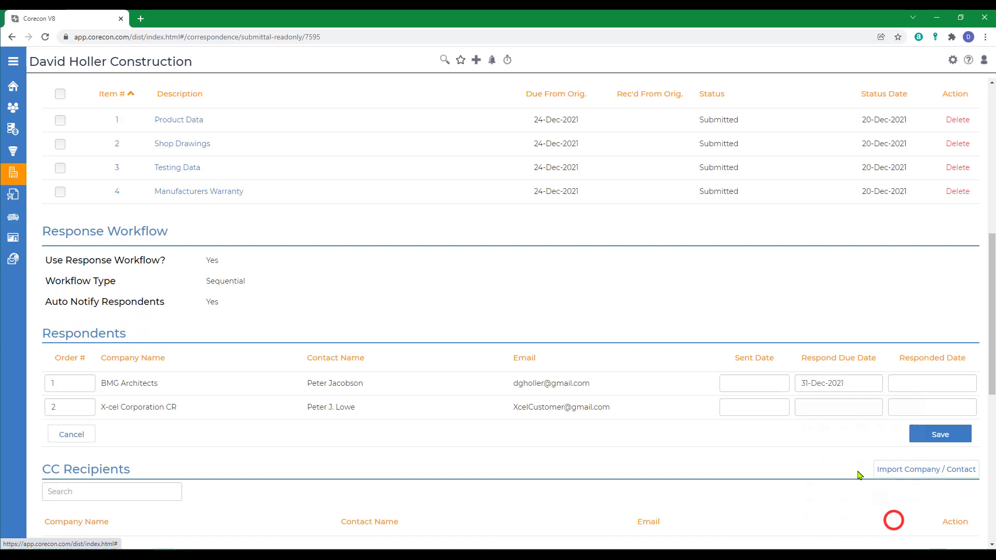
pyautogui.click(822, 406)
pyautogui.click(897, 386)
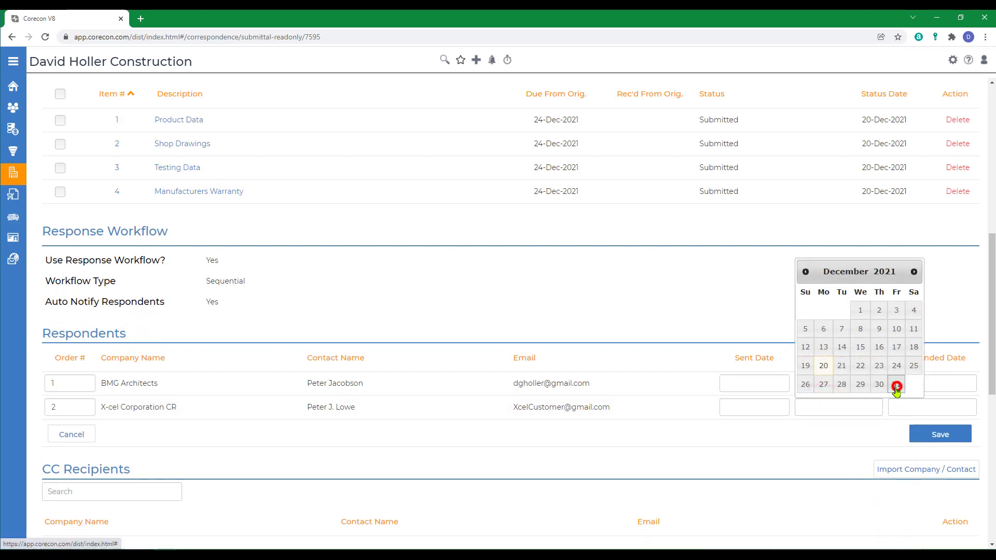
pyautogui.click(896, 386)
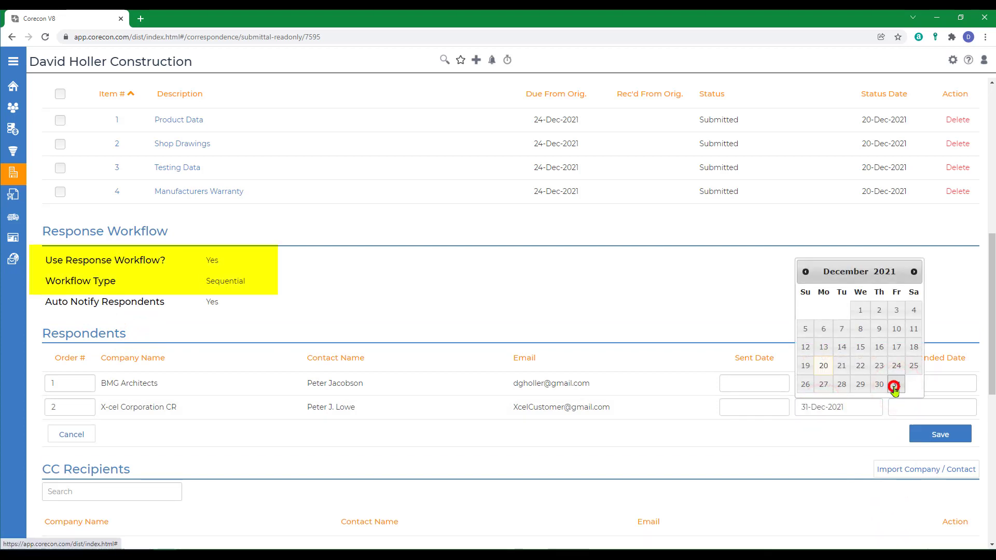
pyautogui.click(932, 437)
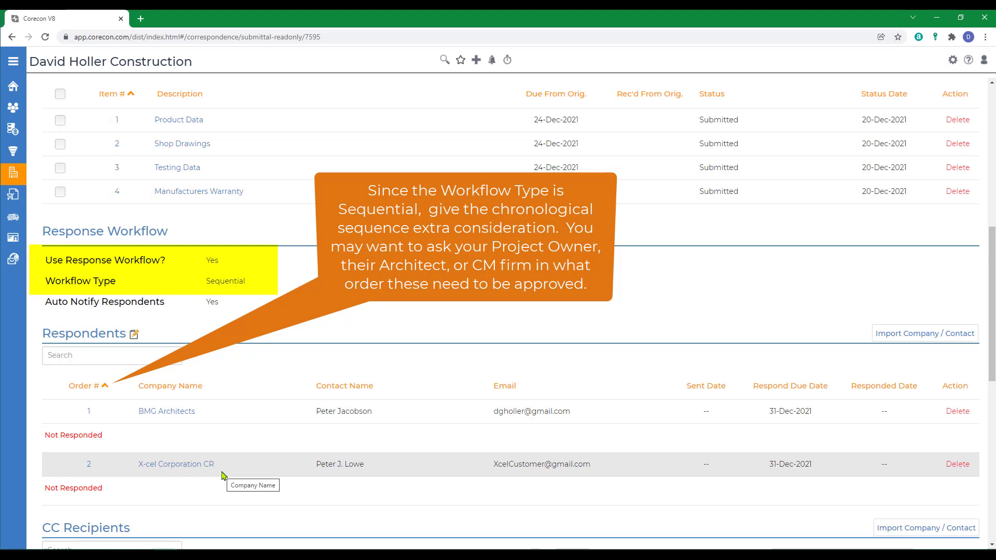
pyautogui.scroll(-3, 418, 402)
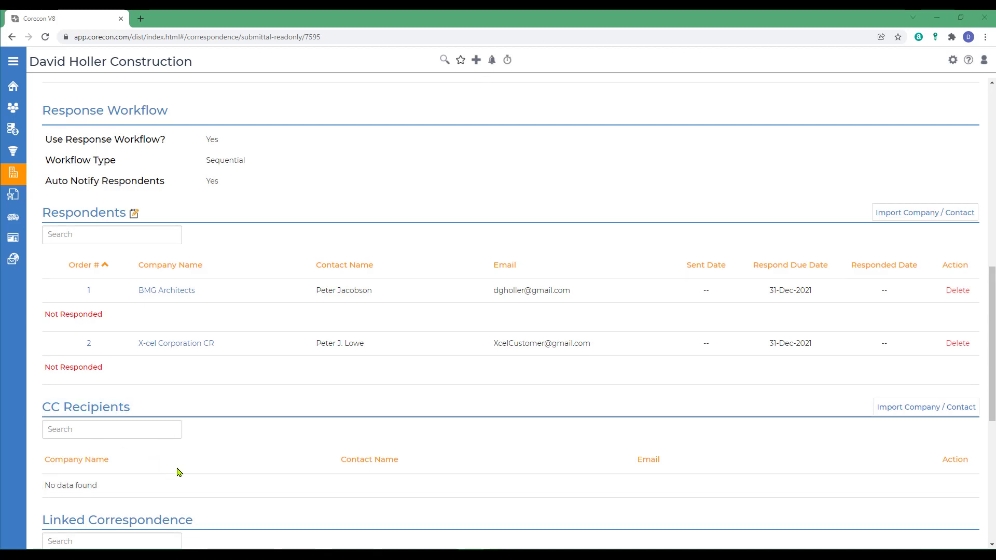
pyautogui.scroll(10, 179, 472)
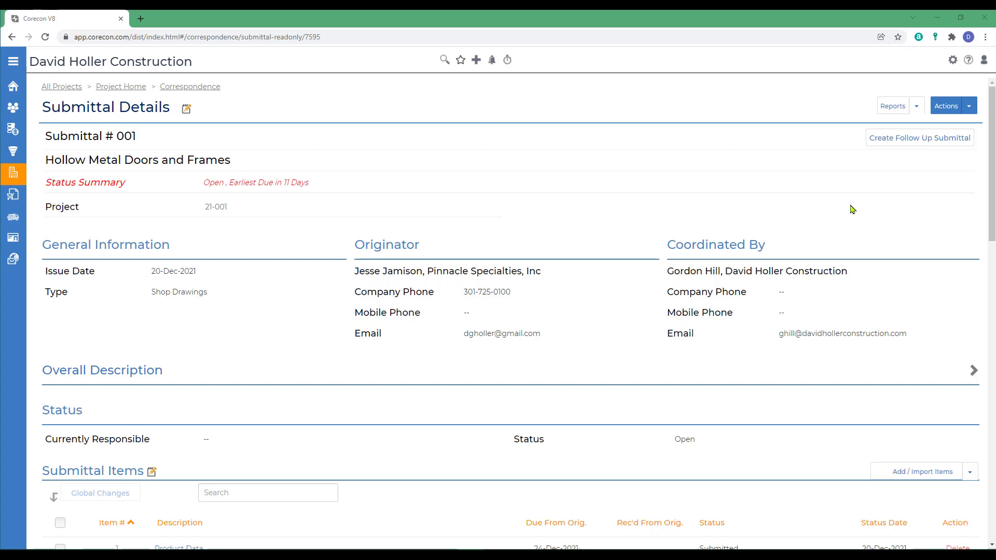
# - Send the submittal request to the Pinnacle Specialties originator using the default email template
pyautogui.click(969, 108)
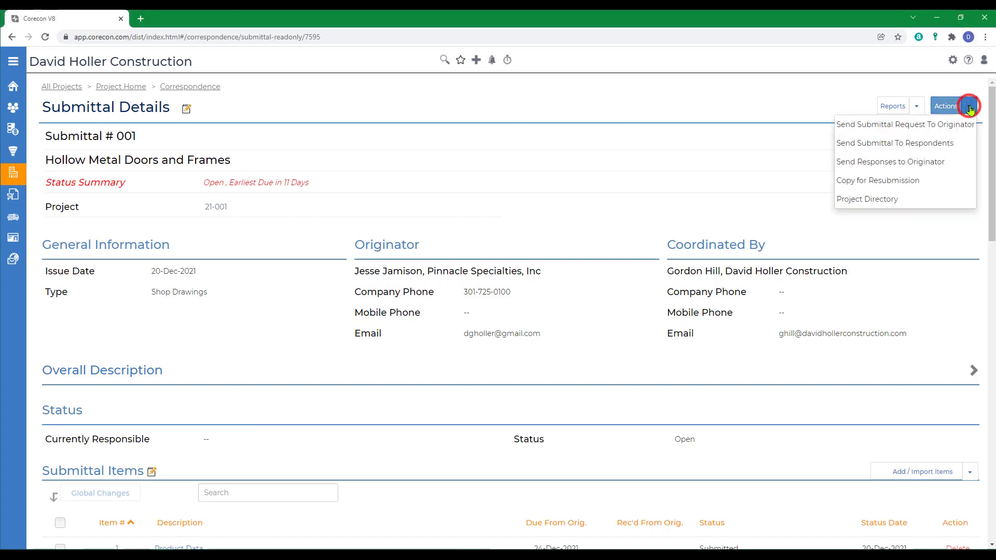
pyautogui.click(911, 125)
pyautogui.click(499, 205)
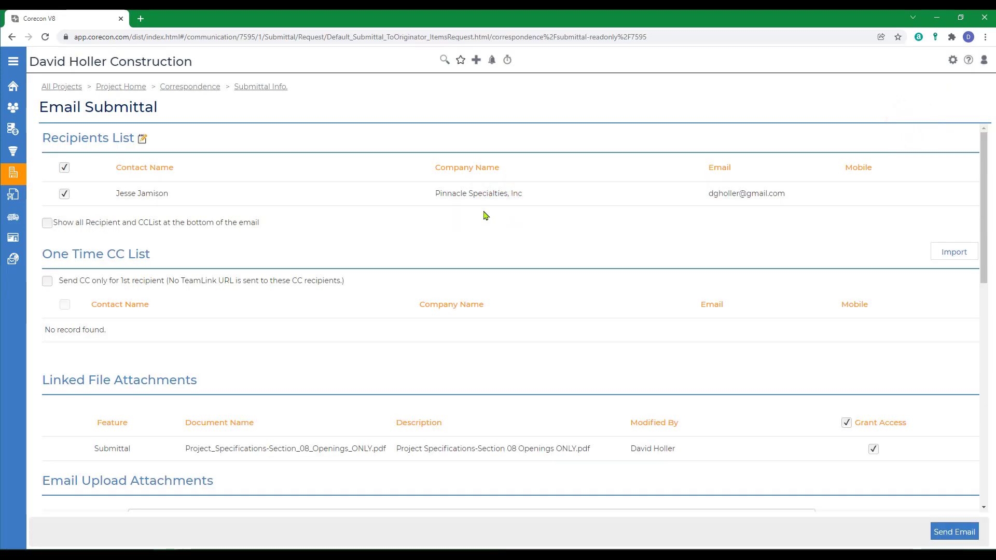
pyautogui.scroll(-2, 524, 256)
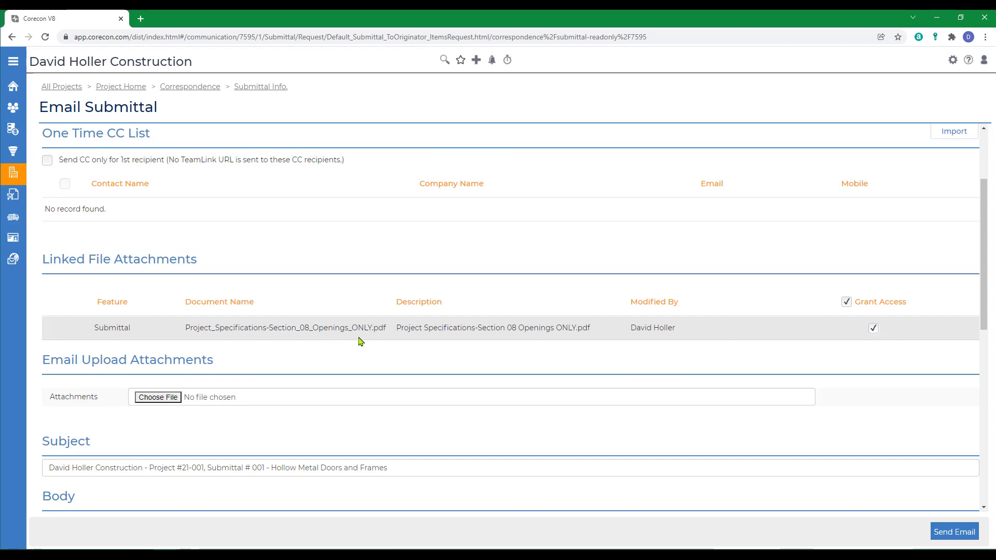
pyautogui.scroll(-4, 419, 345)
pyautogui.scroll(-3, 421, 345)
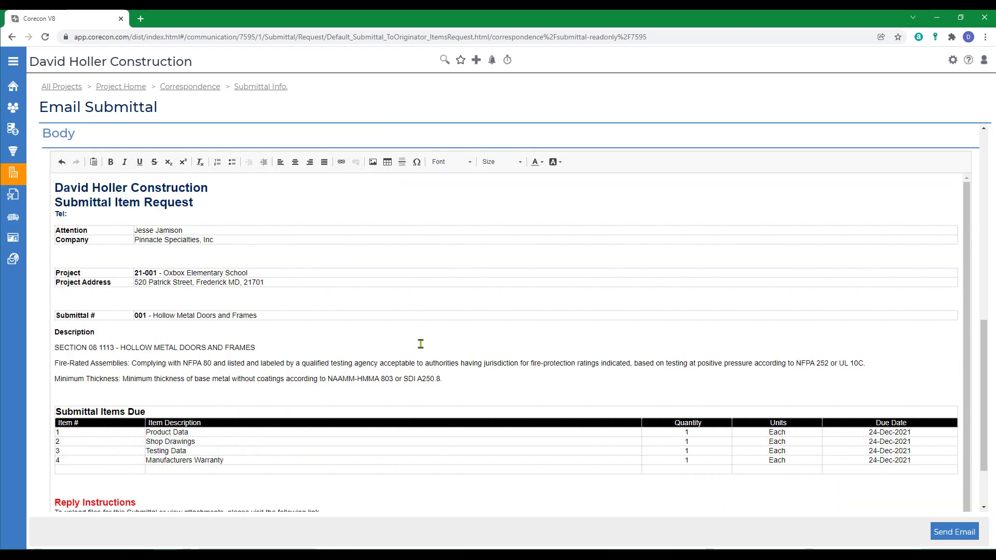
pyautogui.scroll(-1, 437, 363)
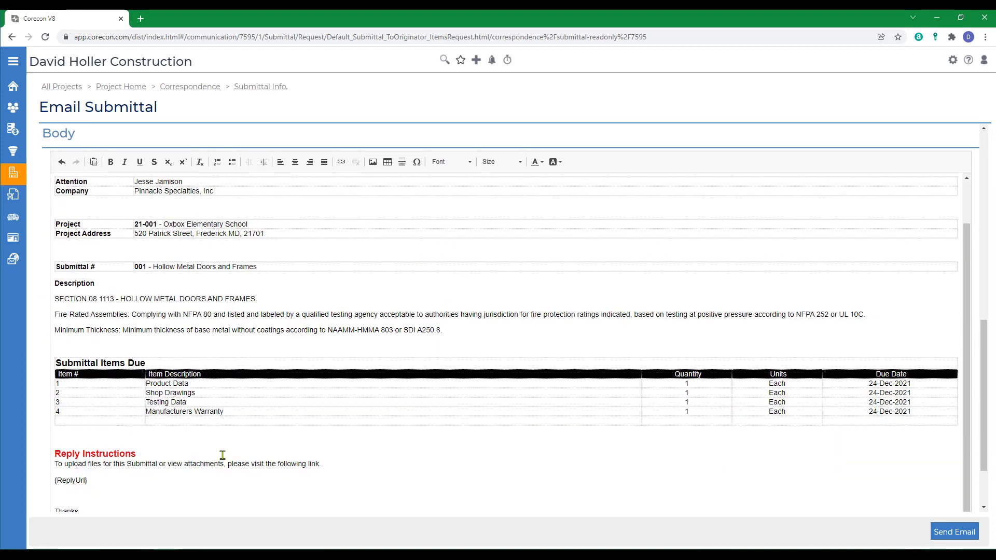
pyautogui.scroll(-2, 222, 455)
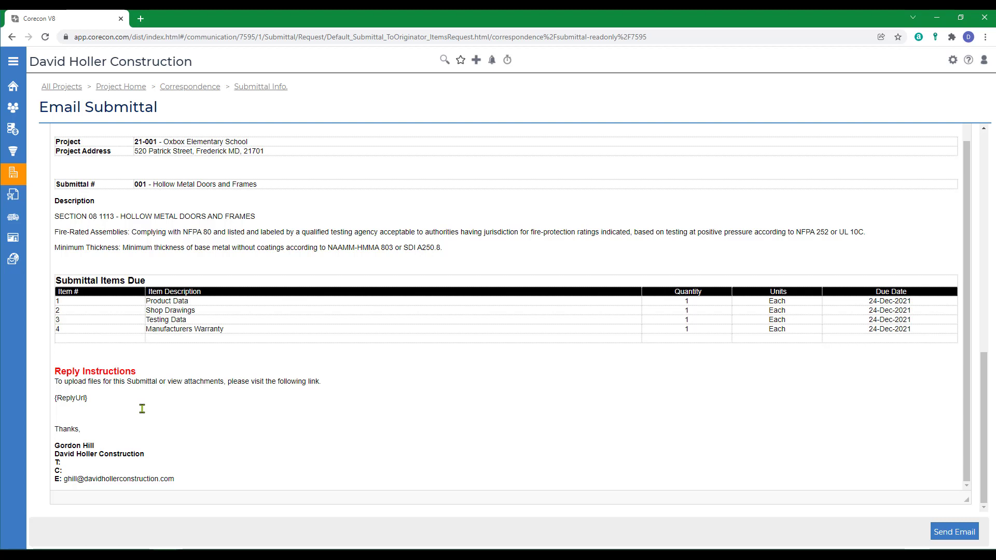
pyautogui.click(961, 534)
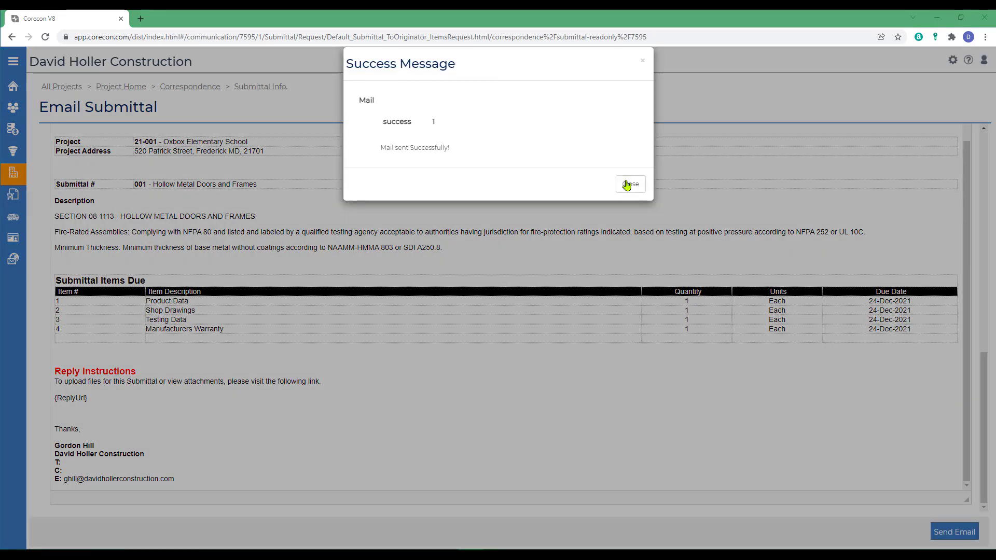
# - Dismiss the email-sent confirmation and open project 21-001 Oxbox Elementary School in TeamLink Portal
pyautogui.click(625, 182)
pyautogui.moveTo(308, 159); pyautogui.dragTo(491, 34)
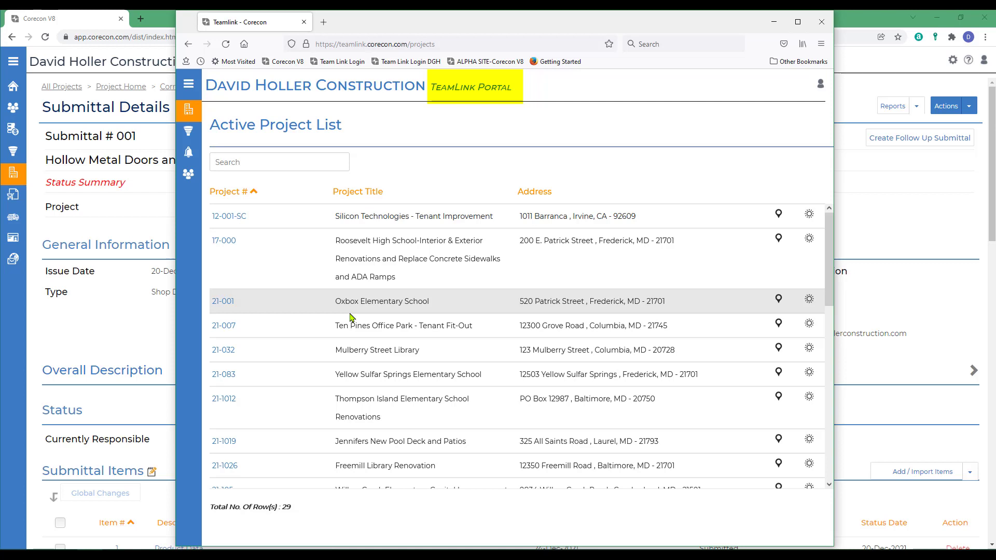
pyautogui.click(224, 305)
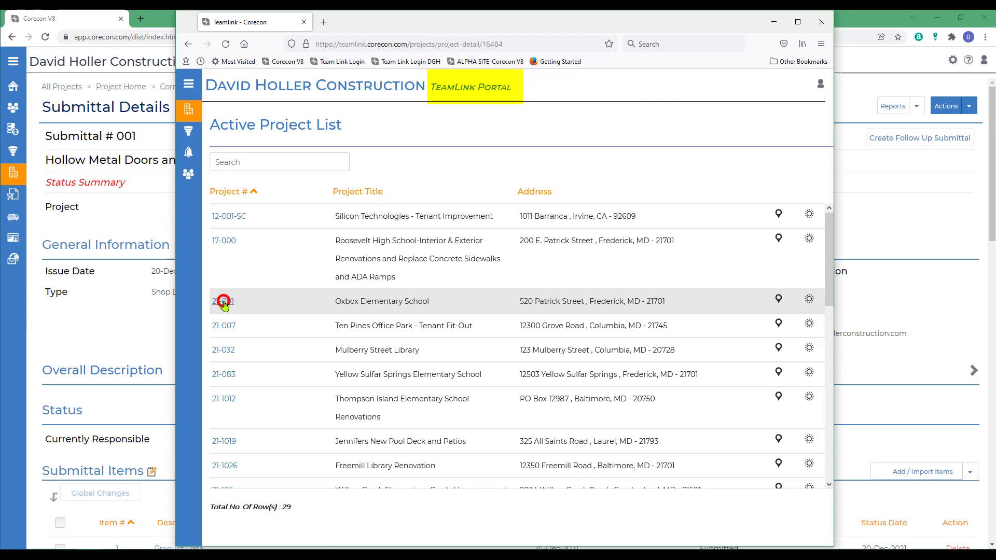
pyautogui.scroll(-2, 361, 398)
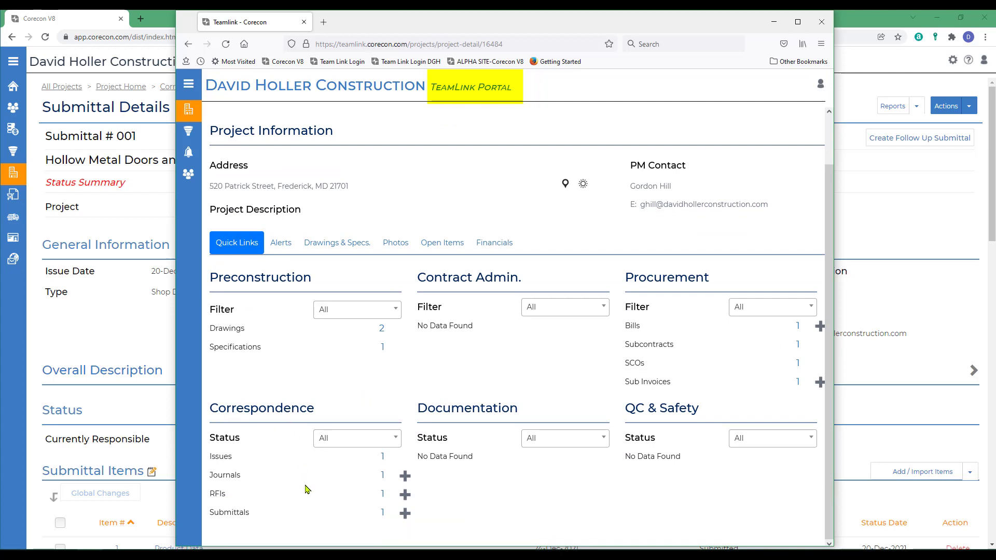
# - Open Submittal 001 and review its items, respondents, related files and sent message
pyautogui.click(383, 512)
pyautogui.click(216, 235)
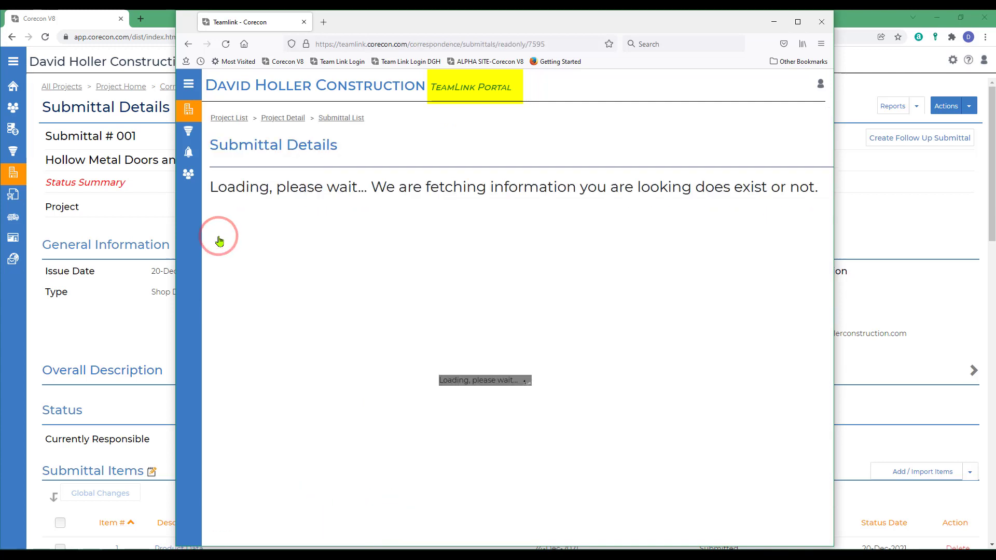
pyautogui.scroll(-9, 482, 440)
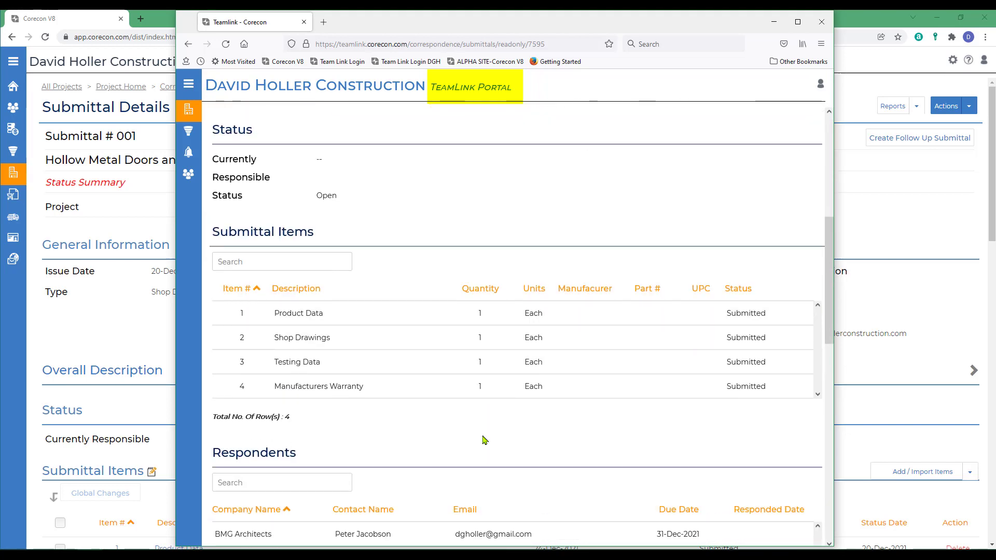
pyautogui.scroll(-6, 483, 440)
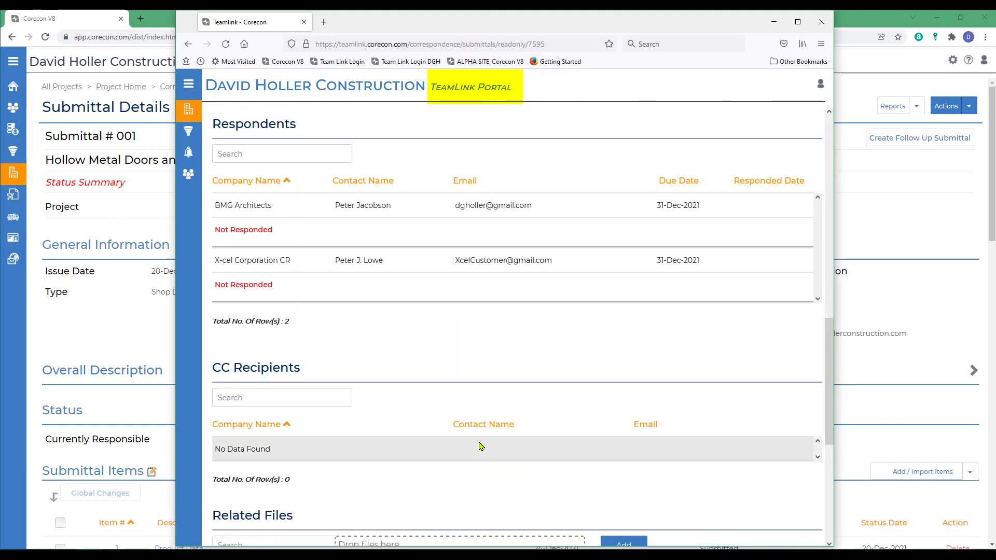
pyautogui.scroll(-2, 478, 446)
pyautogui.scroll(2, 478, 444)
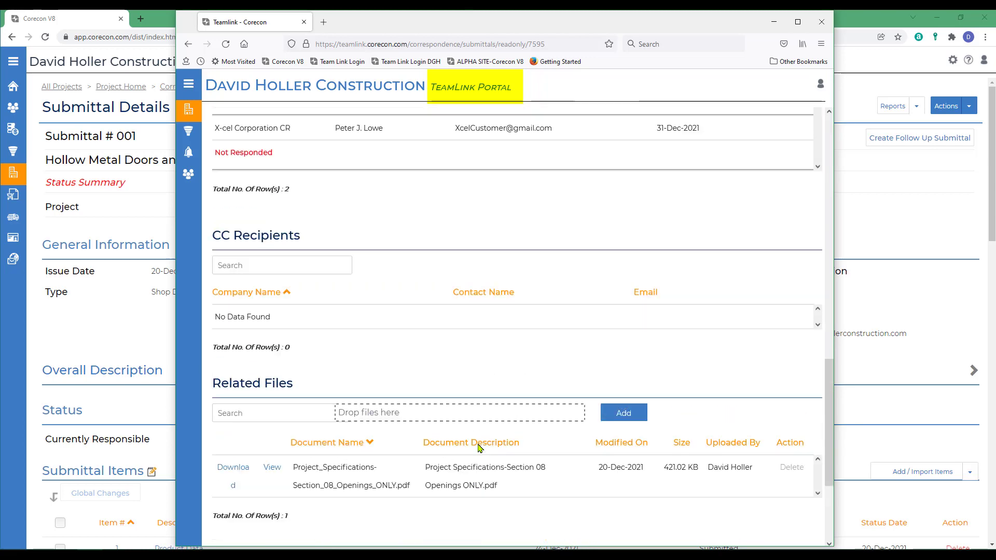
pyautogui.scroll(-3, 485, 384)
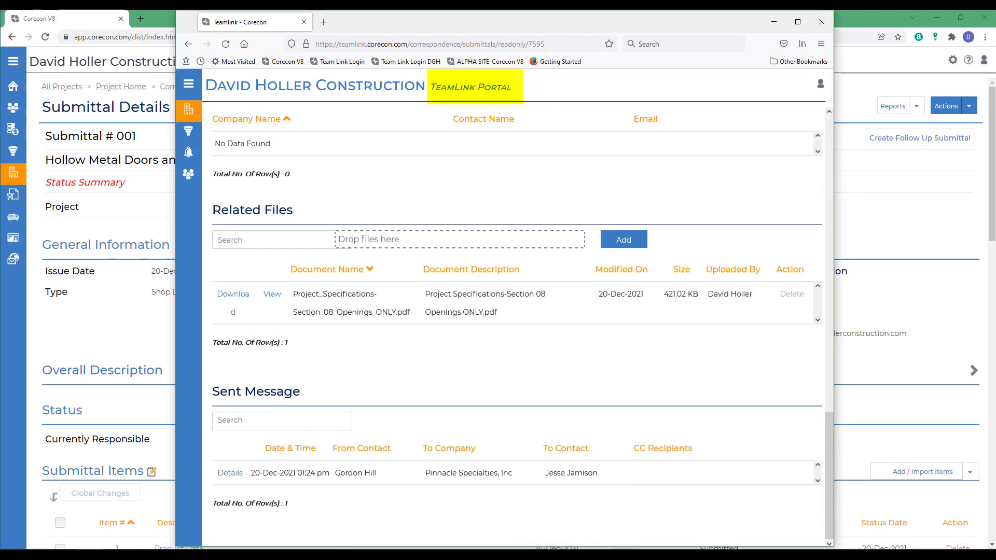
# - Drop the Hollow_Metal_Door PDFs, including Hollow_Metal_Door_Submittal.pdf, onto Related Files, then minimise the portal
pyautogui.moveTo(444, 278); pyautogui.dragTo(413, 254)
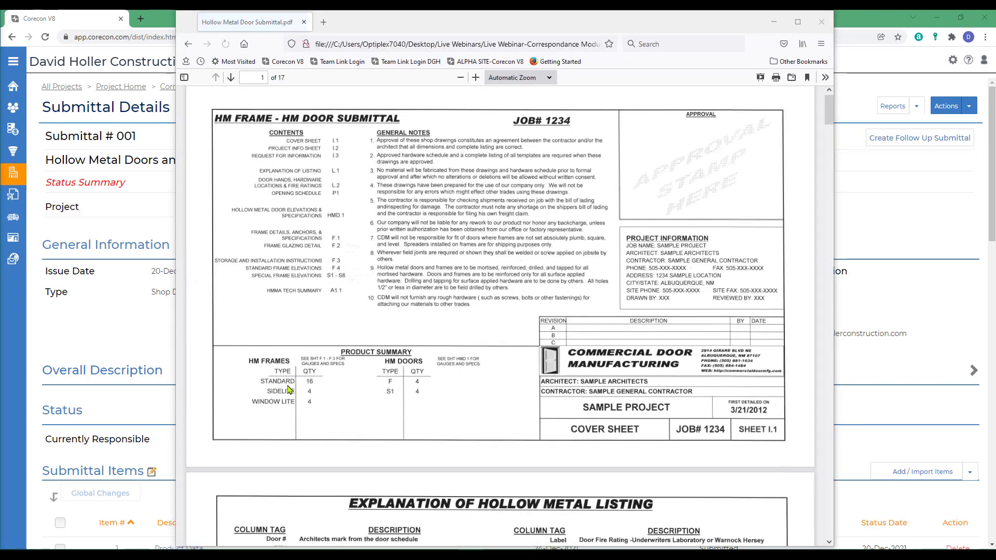
pyautogui.click(188, 45)
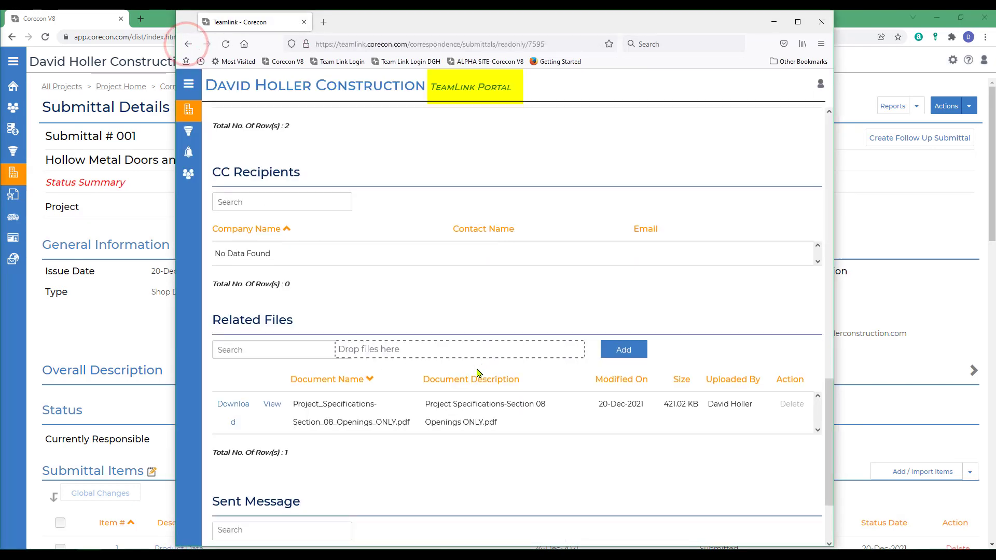
pyautogui.moveTo(426, 240); pyautogui.dragTo(412, 276)
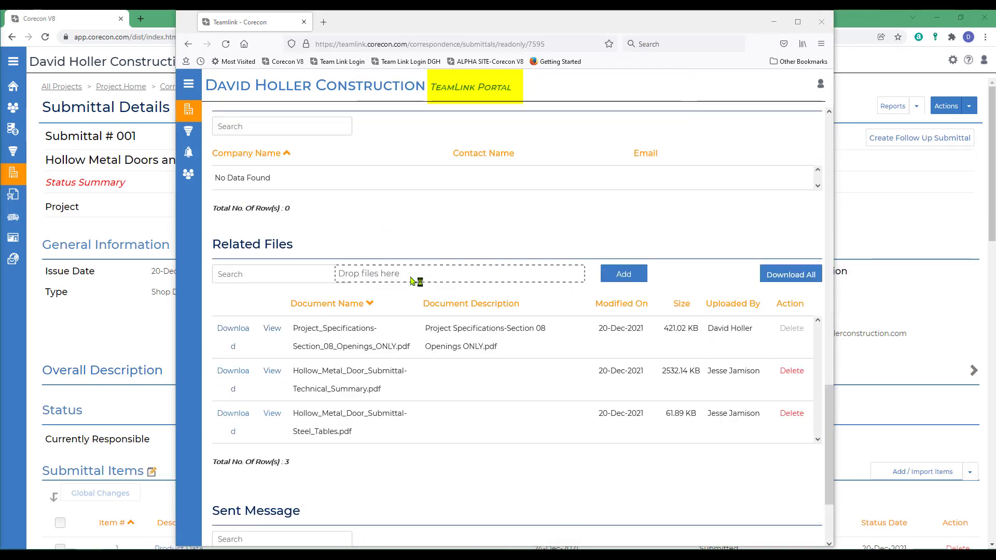
pyautogui.scroll(-3, 518, 507)
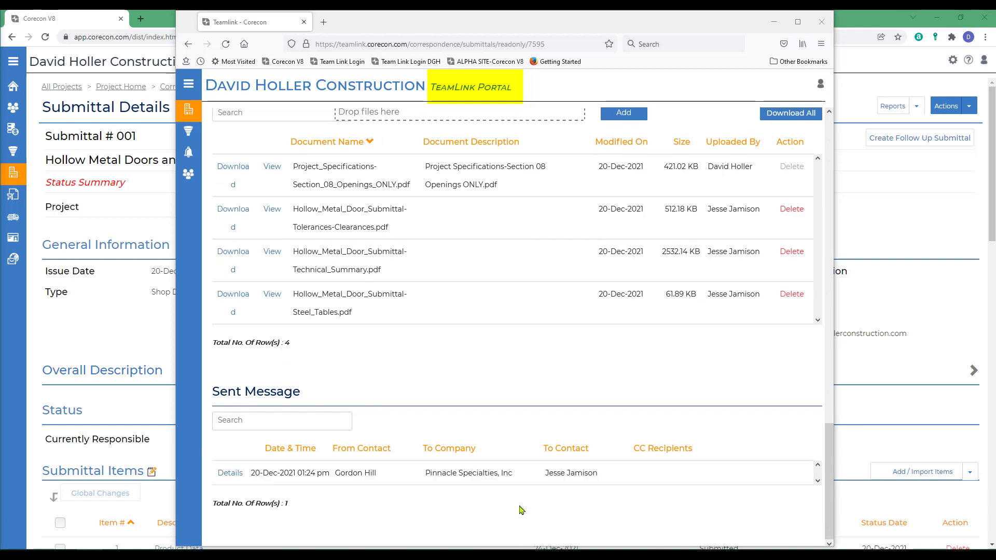
pyautogui.scroll(2, 521, 510)
pyautogui.moveTo(309, 350); pyautogui.dragTo(427, 312)
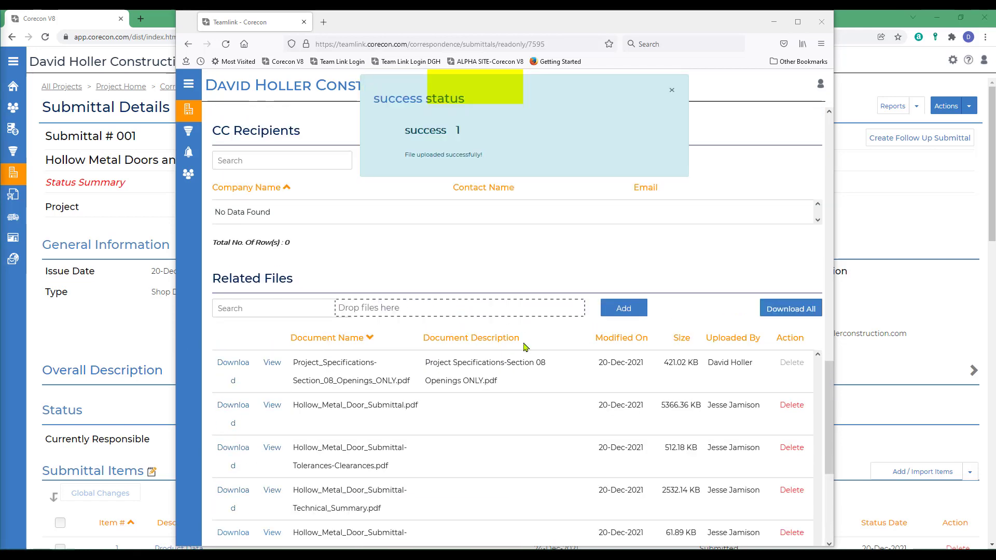
pyautogui.scroll(-3, 518, 373)
pyautogui.scroll(10, 508, 403)
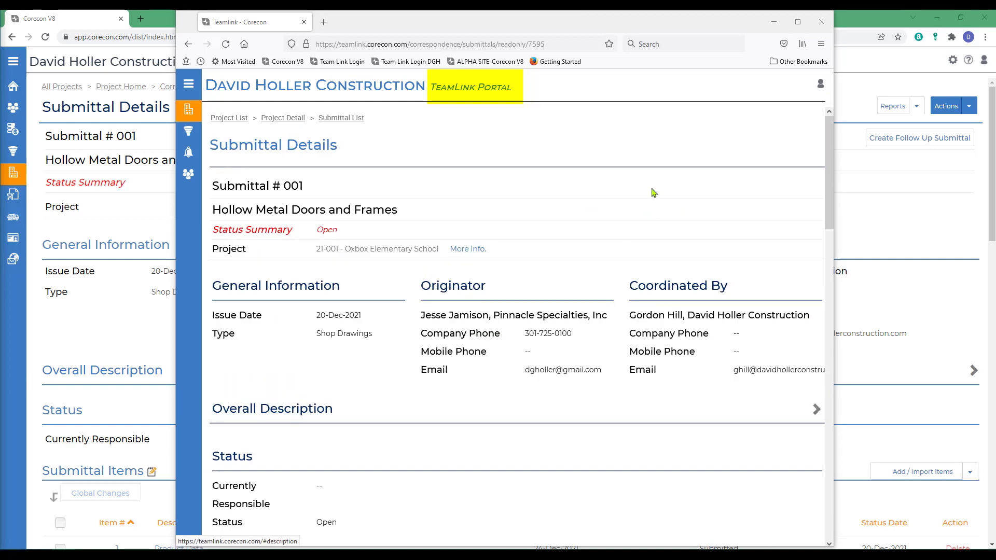
pyautogui.click(574, 22)
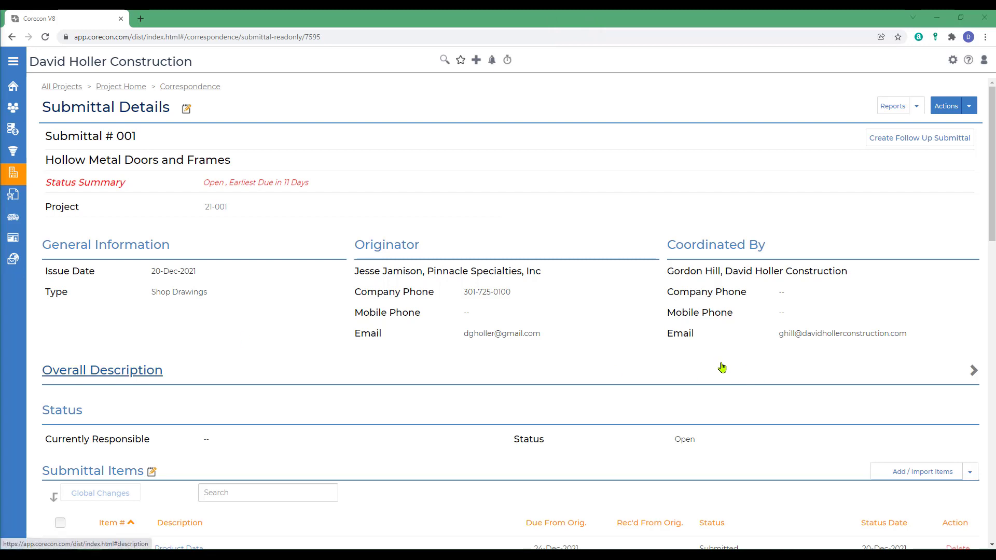
# - Reopen Submittal 001 via Correspondence > Submittals and confirm the four Hollow_Metal_Door PDFs under Linked Files
pyautogui.click(183, 91)
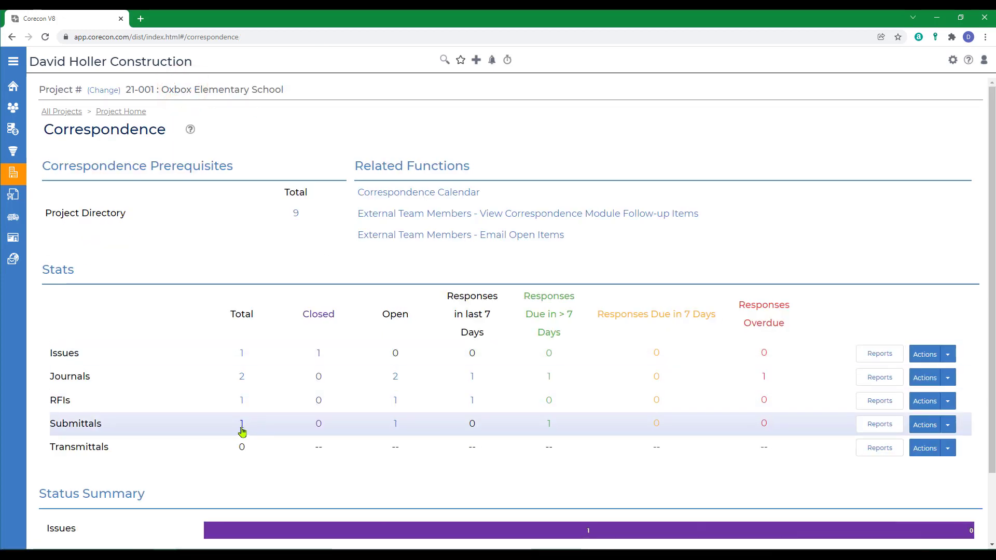
pyautogui.click(241, 428)
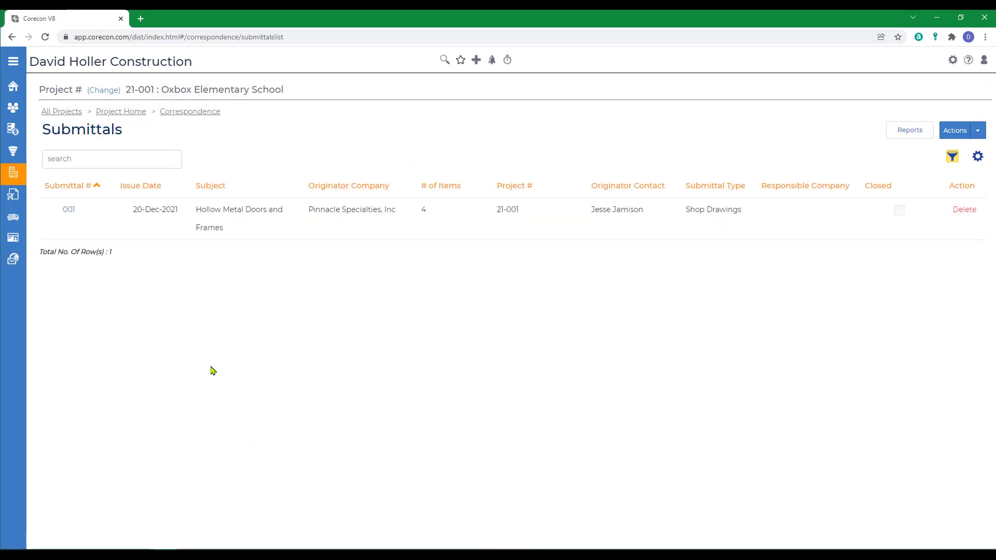
pyautogui.click(68, 209)
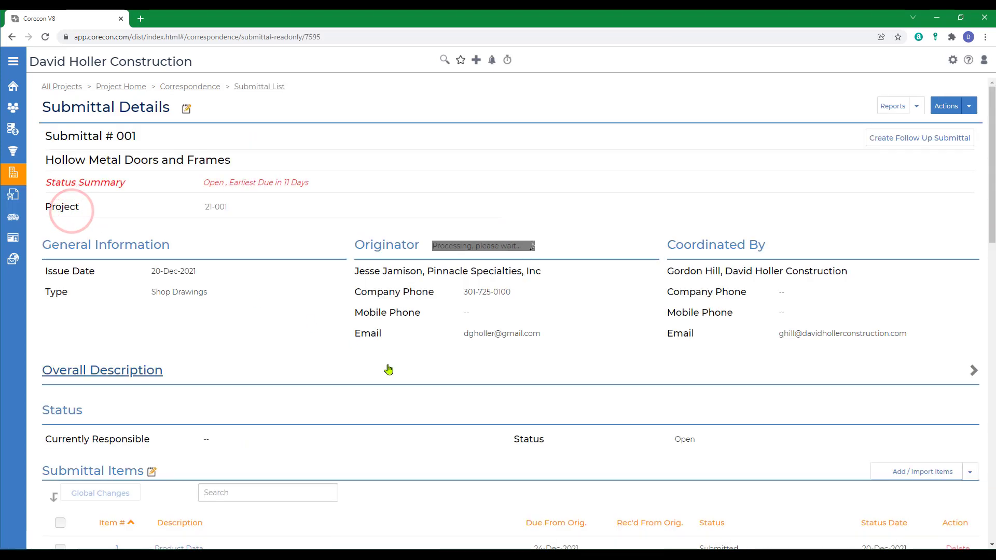
pyautogui.scroll(-5, 390, 369)
pyautogui.scroll(-14, 394, 369)
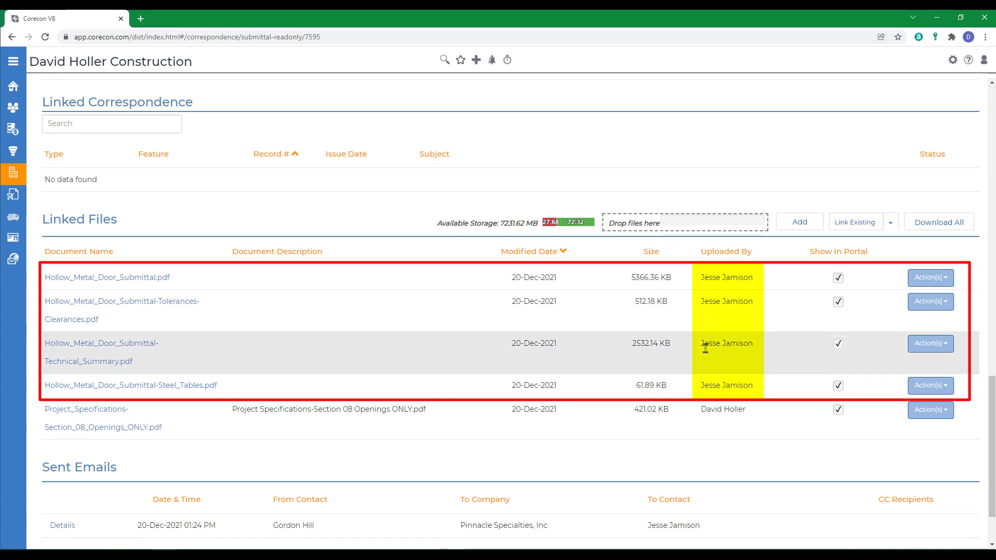
pyautogui.scroll(-2, 561, 446)
pyautogui.scroll(15, 562, 446)
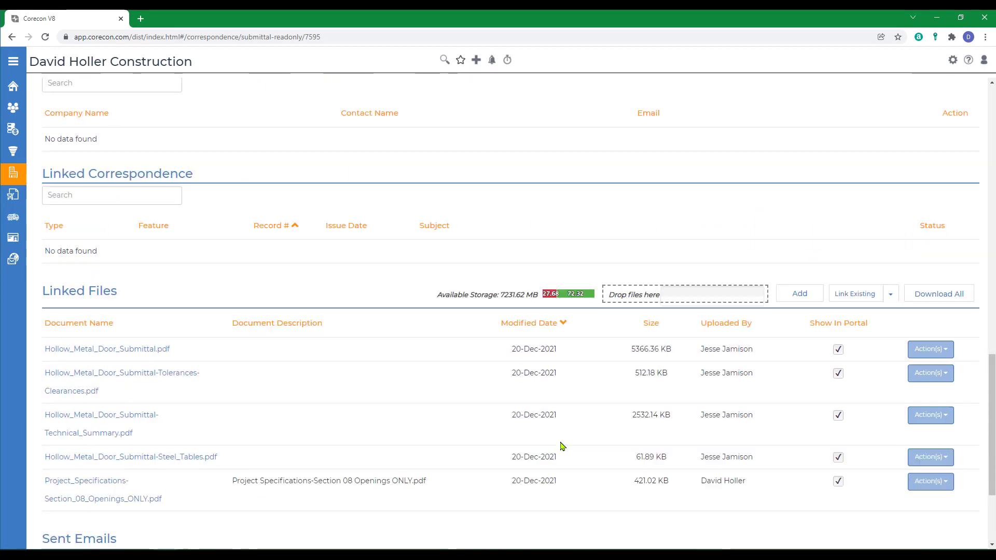
pyautogui.scroll(-5, 564, 444)
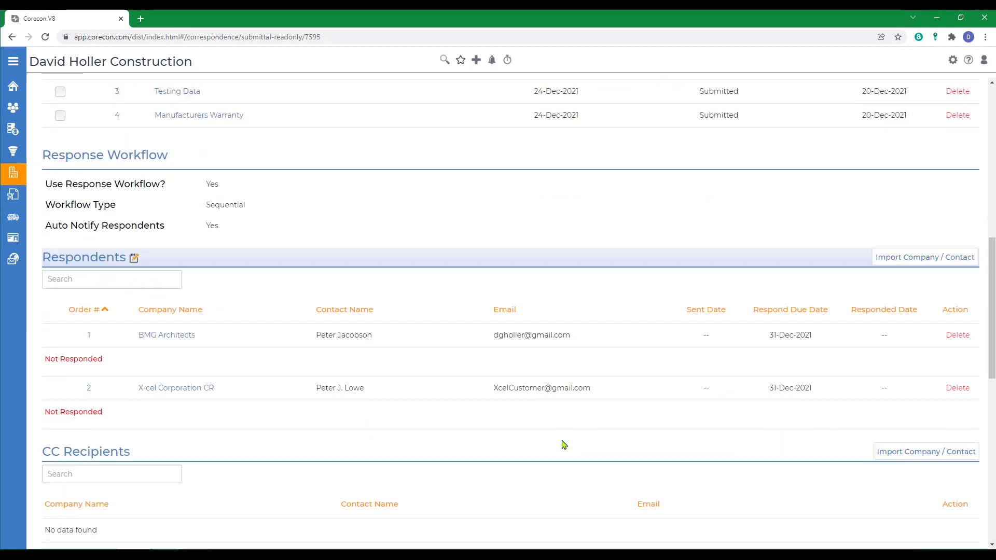
pyautogui.scroll(-7, 580, 462)
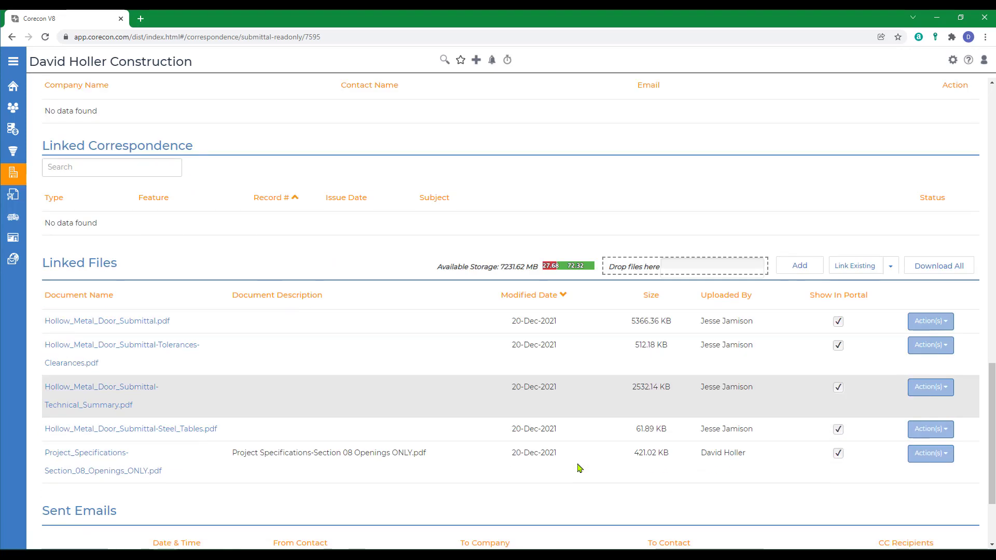
pyautogui.scroll(20, 593, 386)
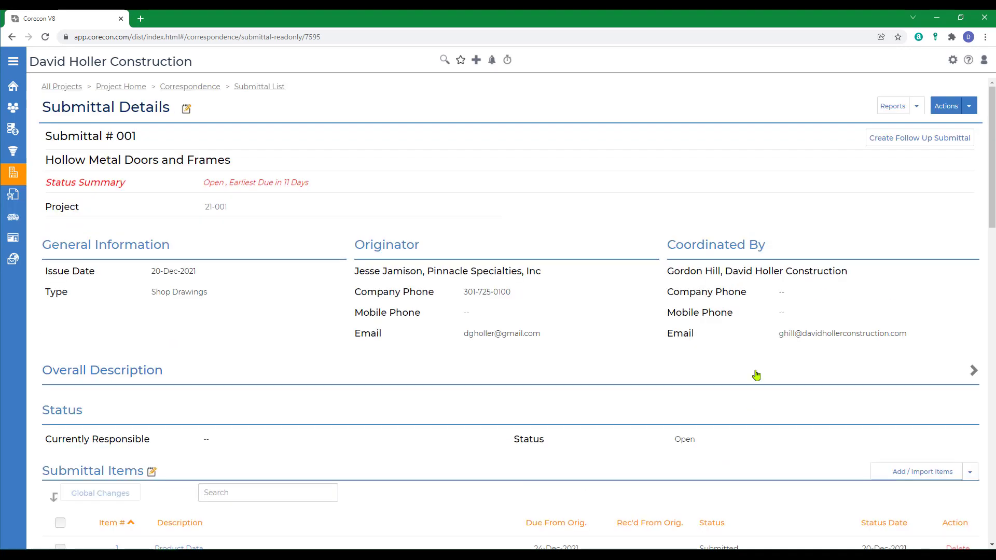
# - Send Submittal 001 with its five linked files to the respondents using the Default template
pyautogui.click(968, 111)
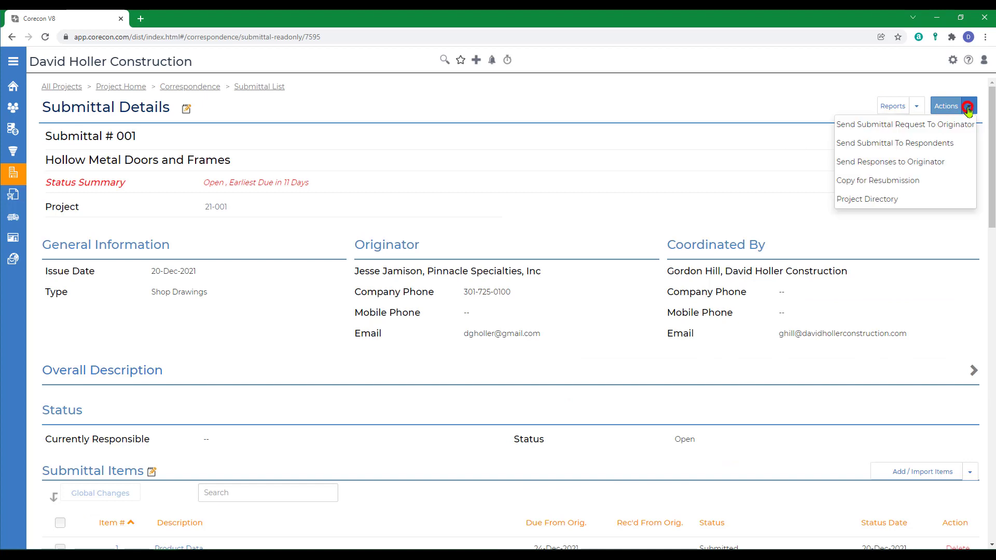
pyautogui.click(874, 147)
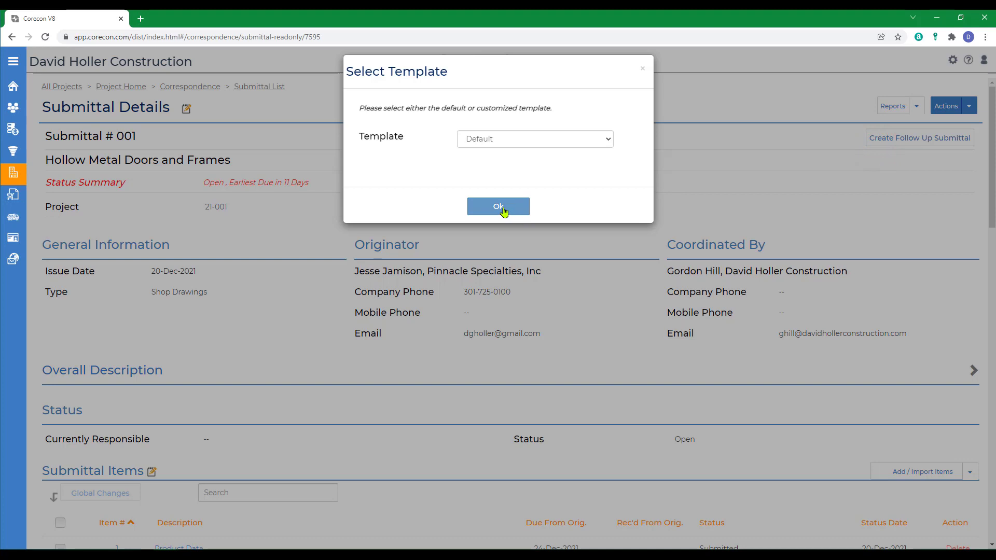
pyautogui.click(502, 208)
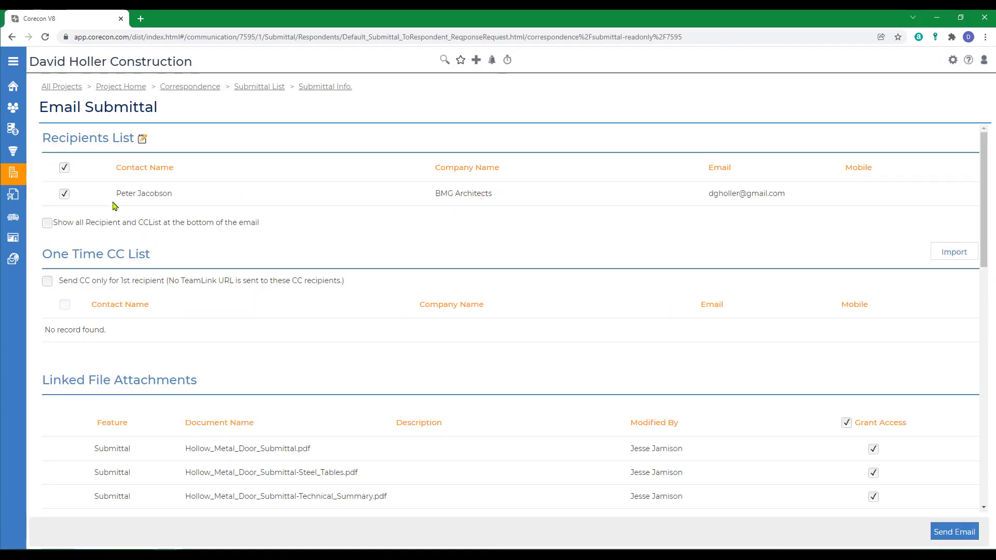
pyautogui.scroll(-5, 292, 311)
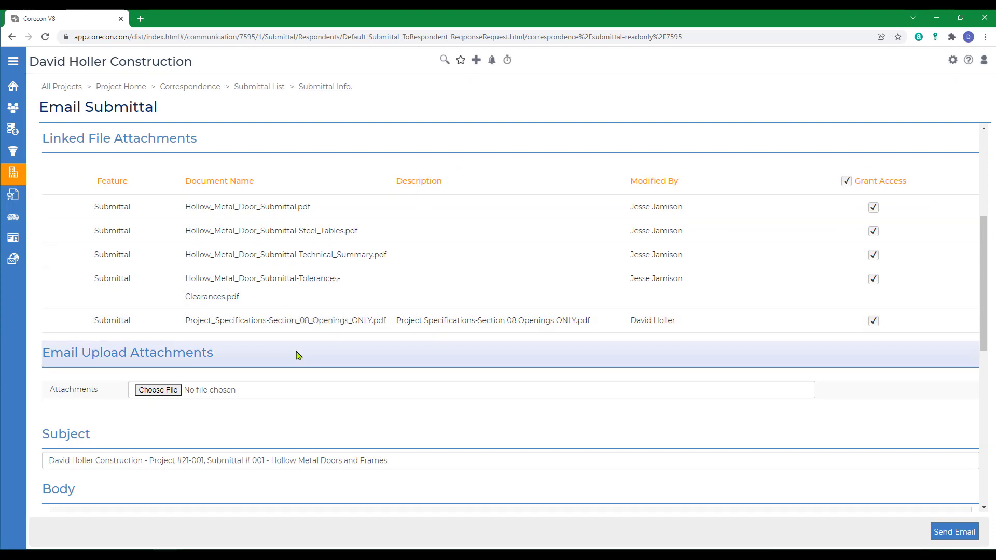
pyautogui.scroll(-5, 408, 356)
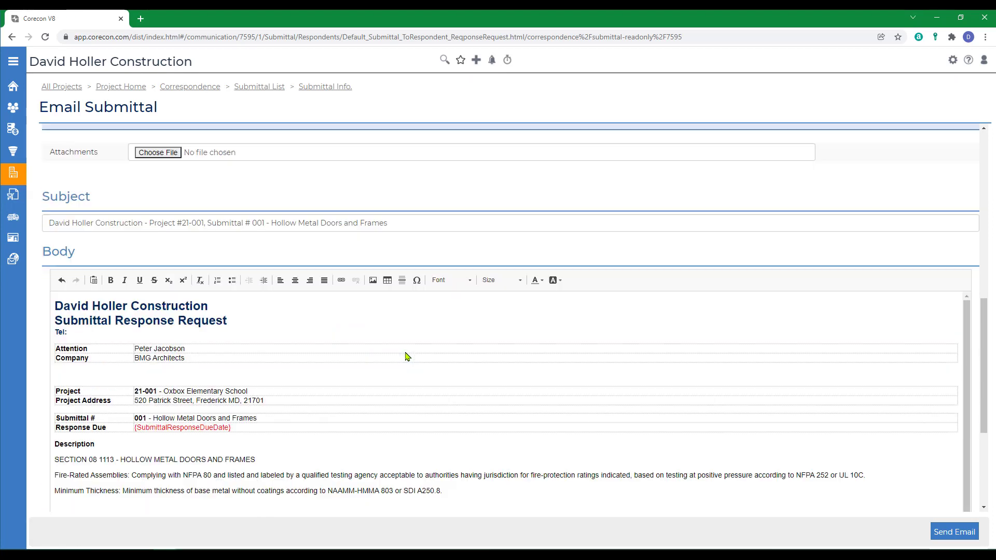
pyautogui.scroll(-8, 407, 355)
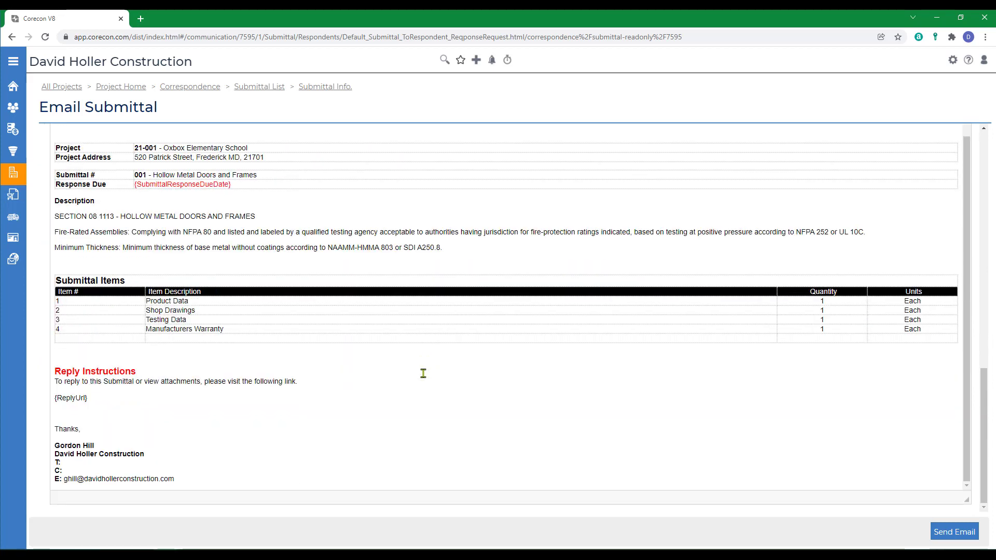
pyautogui.click(962, 537)
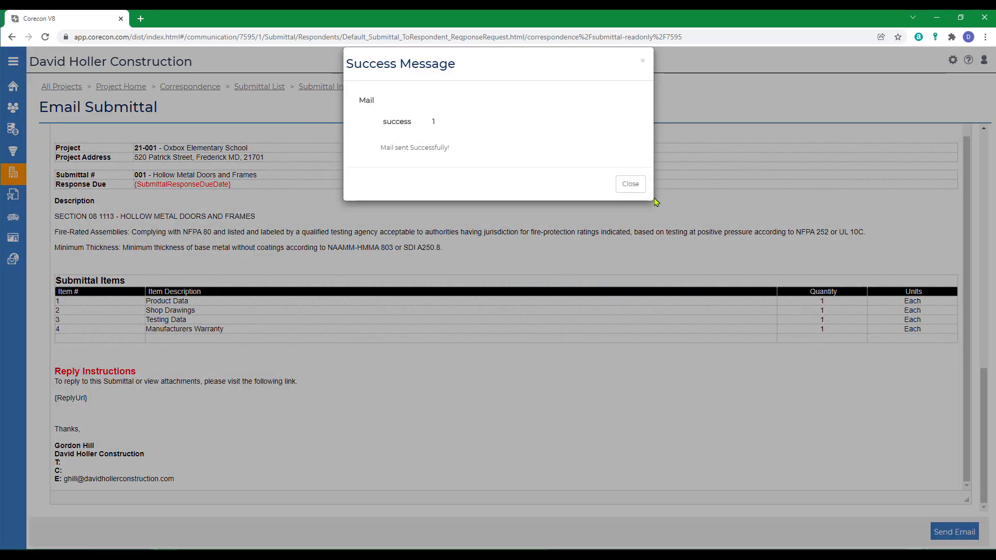
pyautogui.click(630, 183)
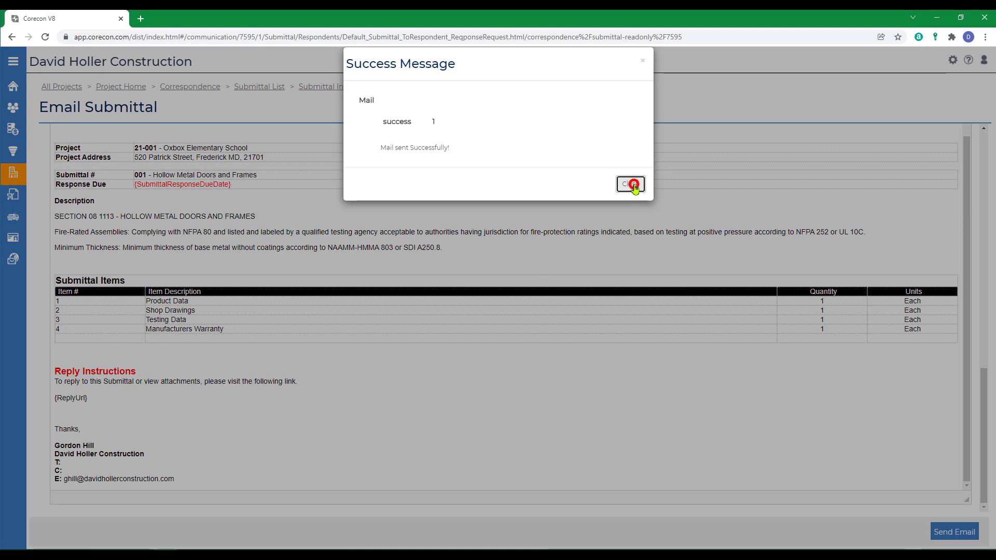
# - Switch to the TeamLink Portal window and move it up to show the 28 active projects
pyautogui.hotkey('alt', 'Tab')
pyautogui.moveTo(529, 122); pyautogui.dragTo(506, 26)
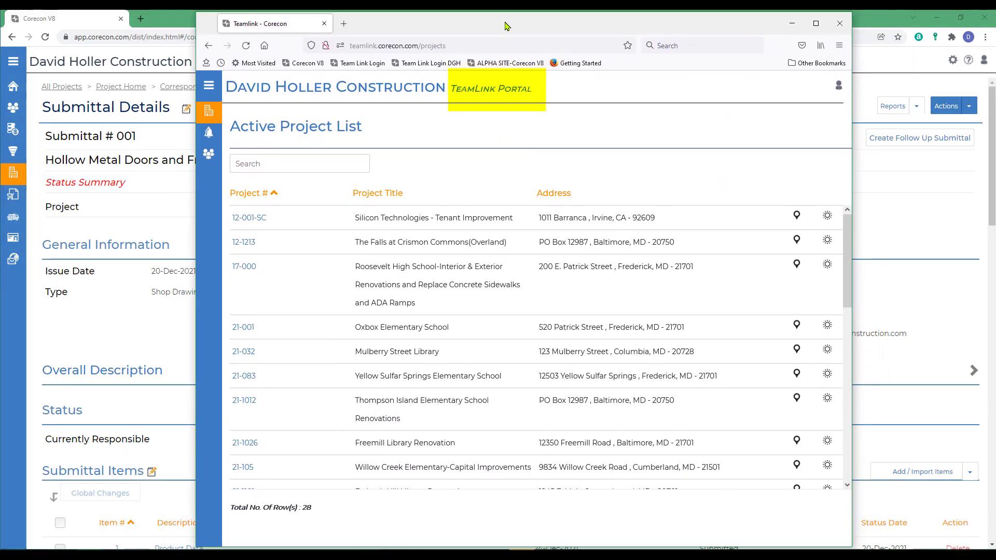
# - Open 21-001 Oxbox Elementary School's Submittal 001 and scroll through its four items and two respondents
pyautogui.click(243, 327)
pyautogui.scroll(-2, 463, 427)
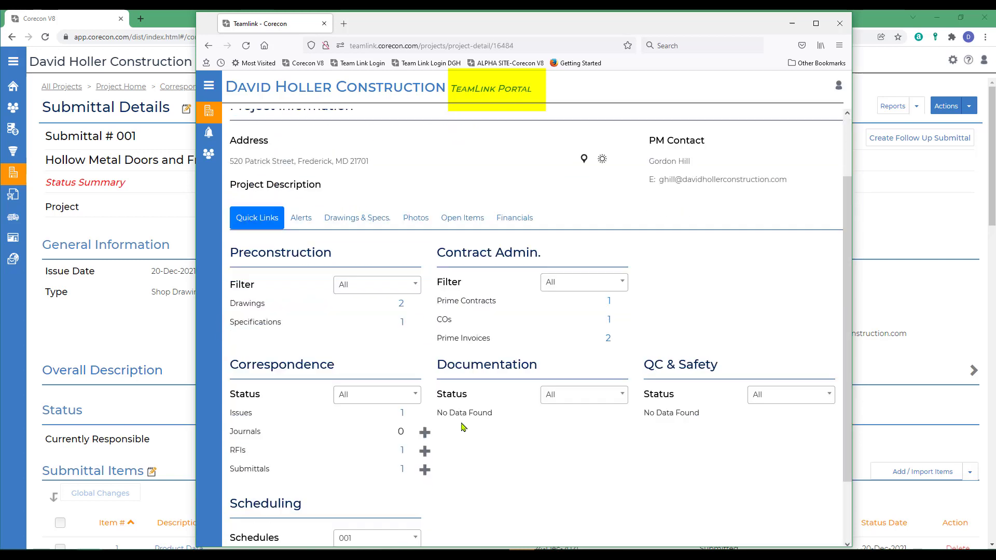
pyautogui.scroll(-1, 464, 426)
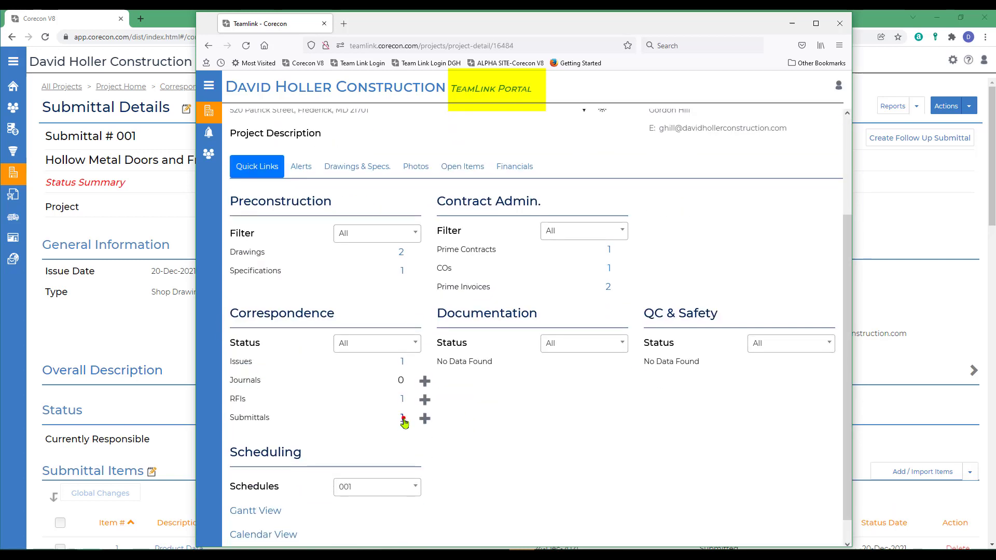
pyautogui.click(403, 419)
pyautogui.click(236, 240)
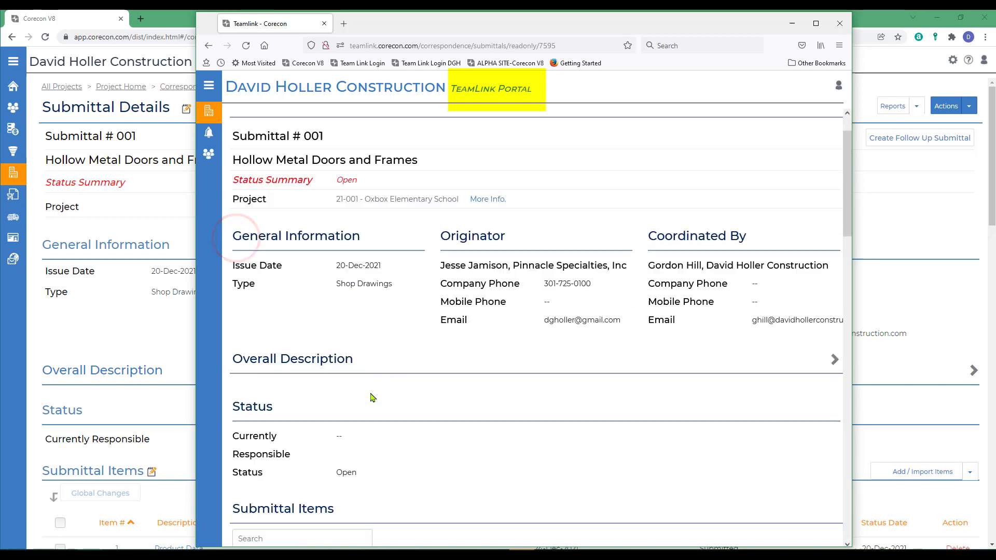
pyautogui.scroll(-6, 371, 398)
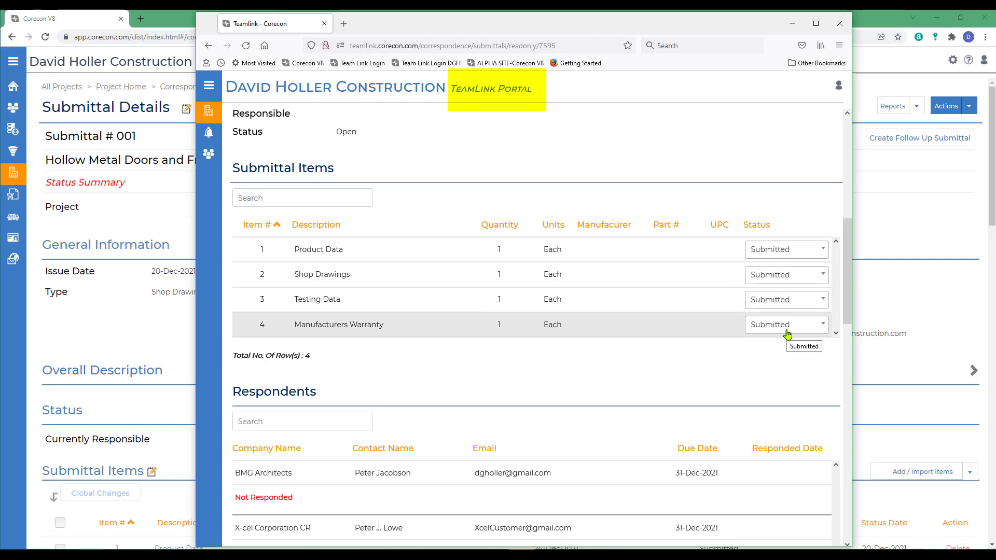
pyautogui.scroll(-4, 667, 374)
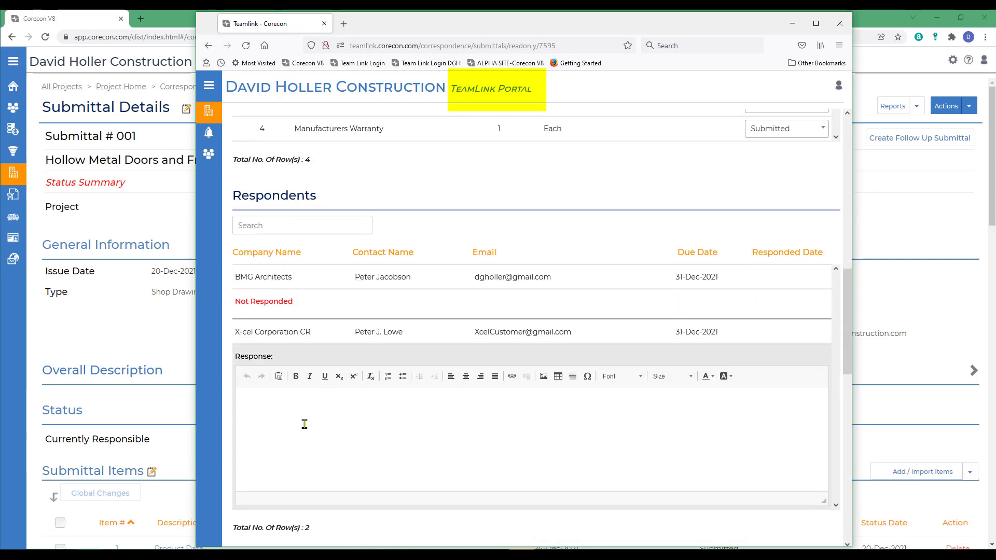
pyautogui.scroll(-1, 308, 429)
pyautogui.scroll(3, 308, 429)
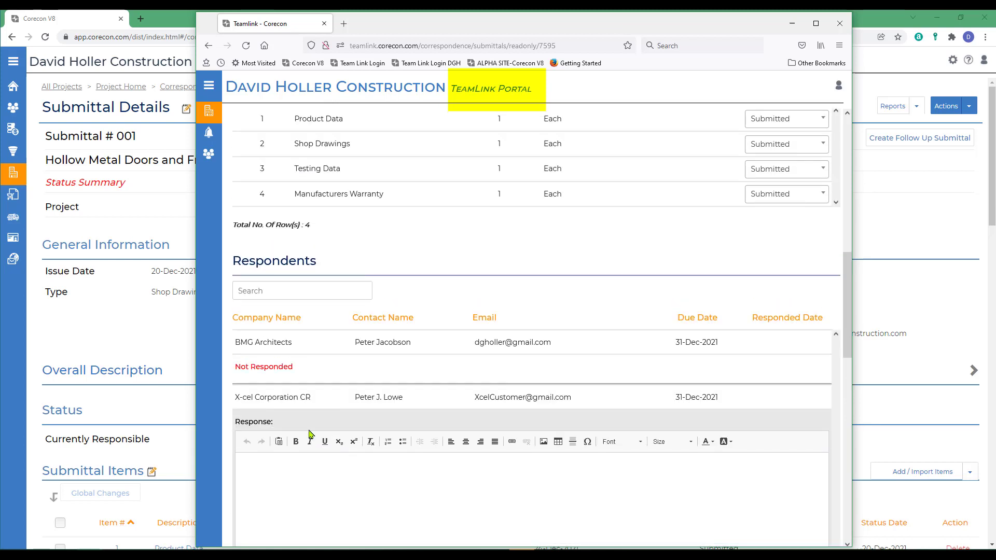
pyautogui.scroll(1, 309, 434)
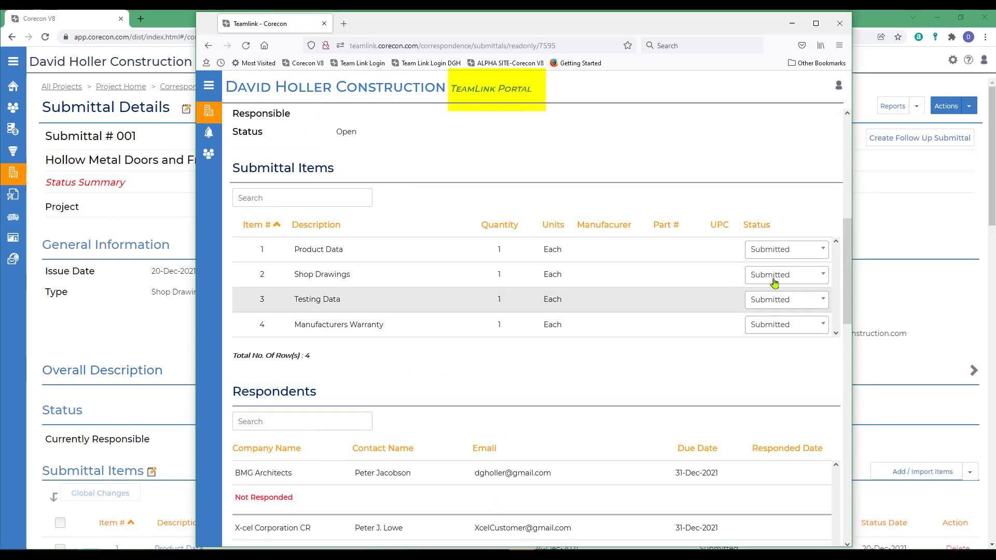
# - Set Product Data, Shop Drawings and Testing Data to Approved, and Manufacturers Warranty to Revise and Resubmit
pyautogui.click(824, 250)
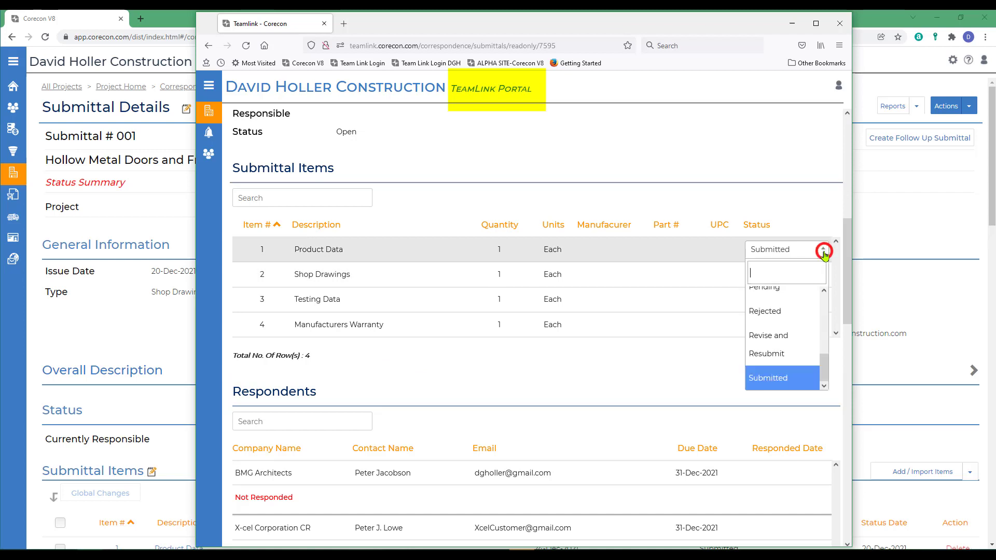
pyautogui.scroll(2, 786, 347)
pyautogui.click(766, 322)
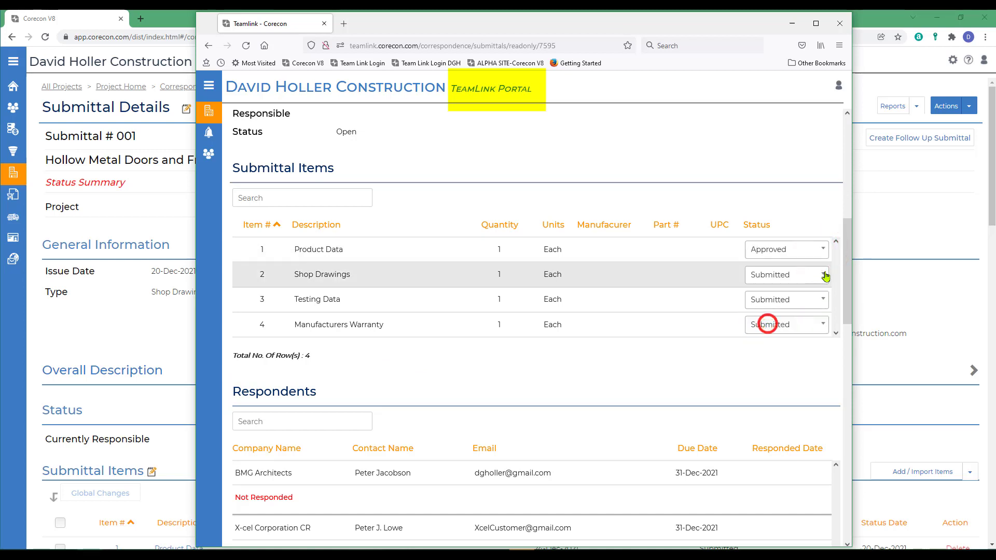
pyautogui.click(823, 273)
pyautogui.scroll(2, 784, 356)
pyautogui.click(773, 346)
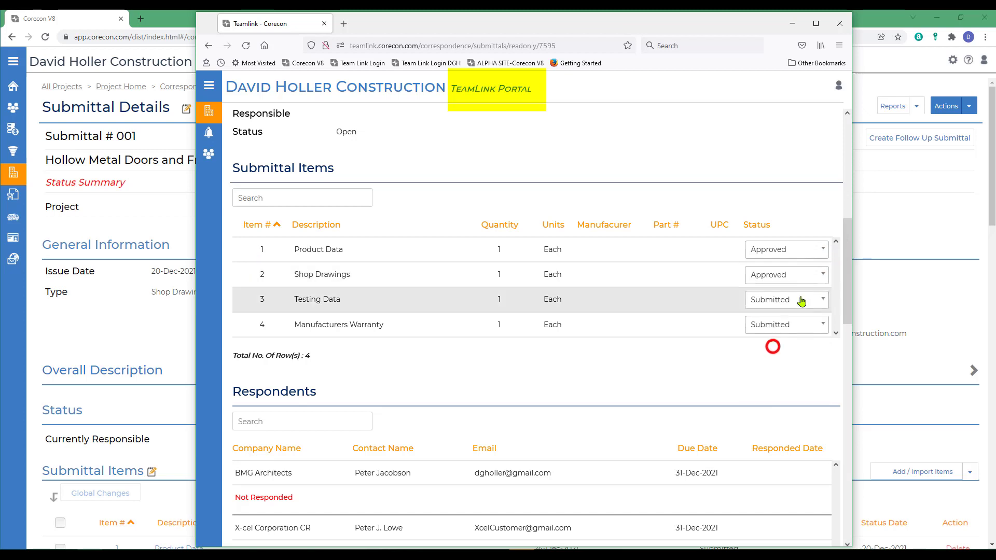
pyautogui.click(801, 299)
pyautogui.click(772, 374)
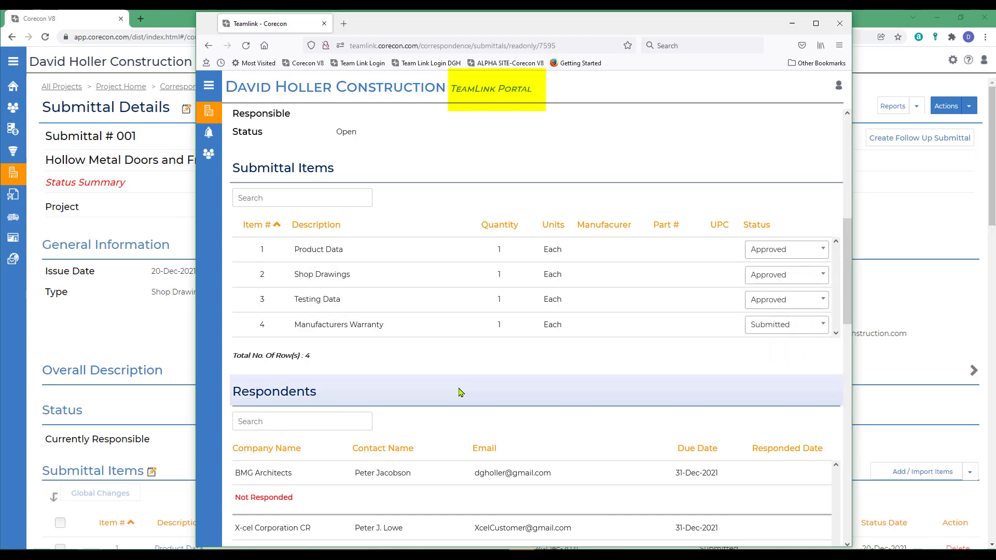
pyautogui.click(772, 327)
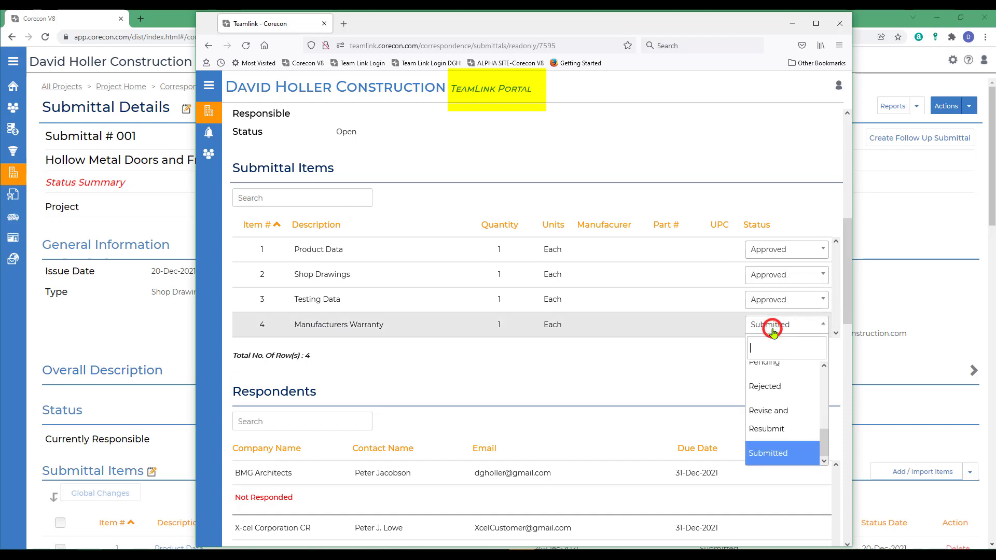
pyautogui.click(774, 422)
# - Write the response that the warranty must specify when its 2-year term starts, and save
pyautogui.scroll(-3, 612, 417)
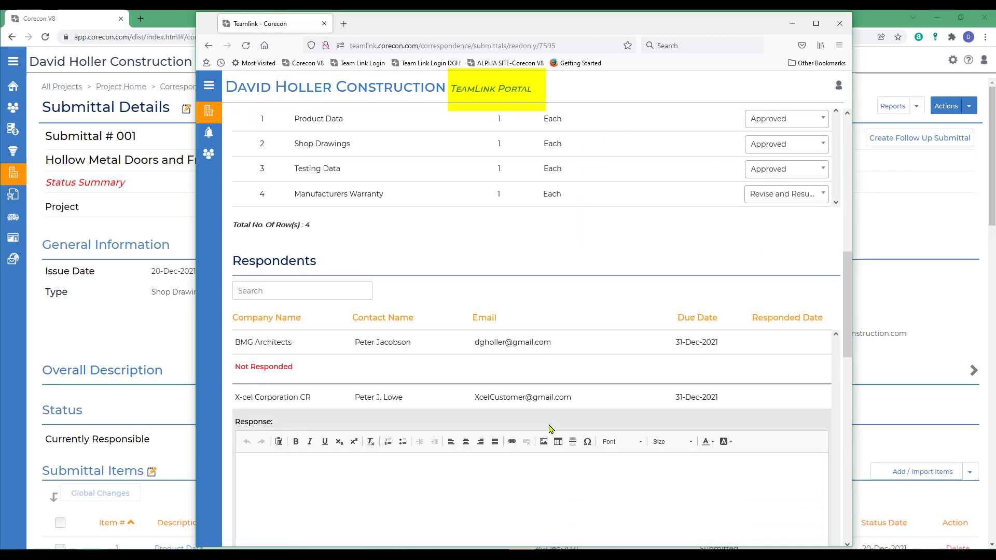
pyautogui.write('Manufacturers')
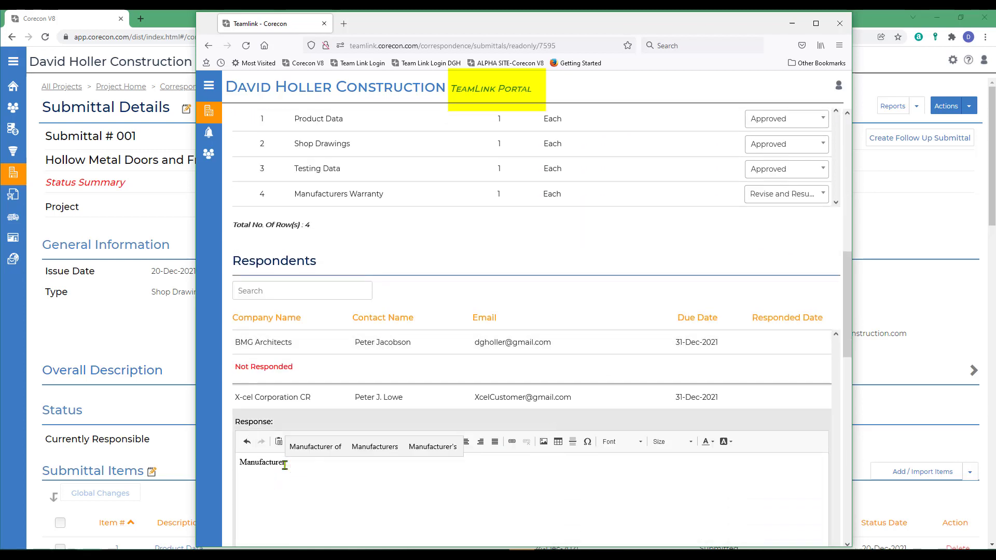
pyautogui.write(' Warranty')
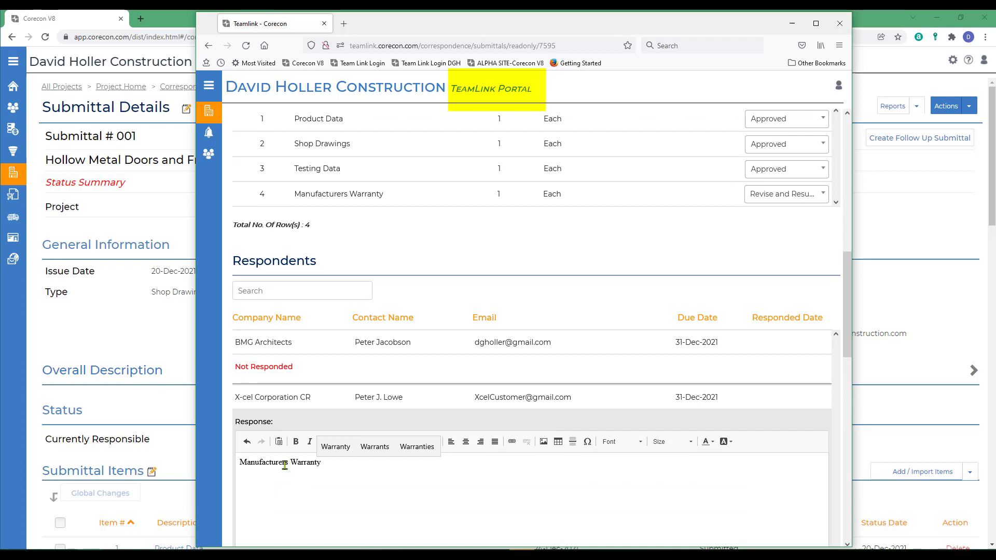
pyautogui.write(' should specify the ')
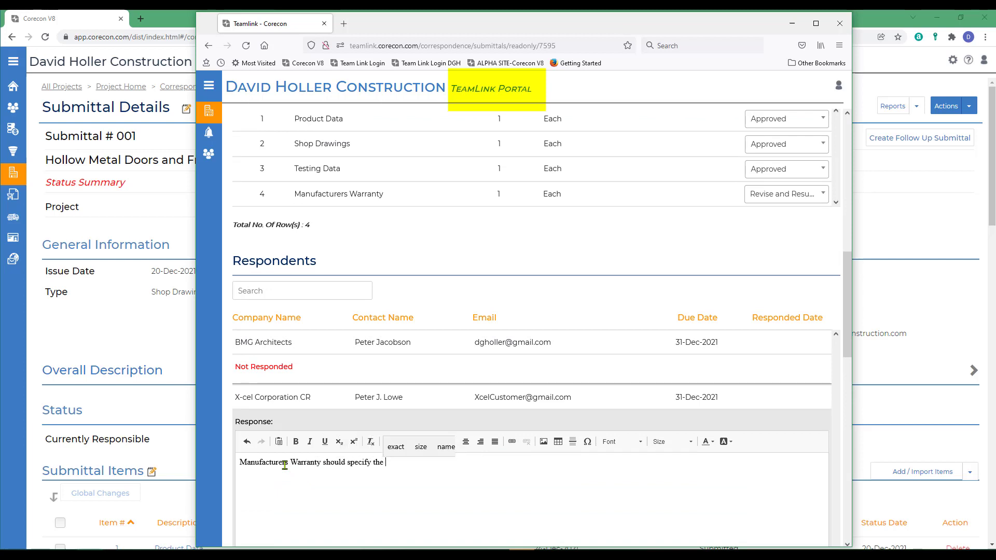
pyautogui.write('2 year warranty time starts at Pro')
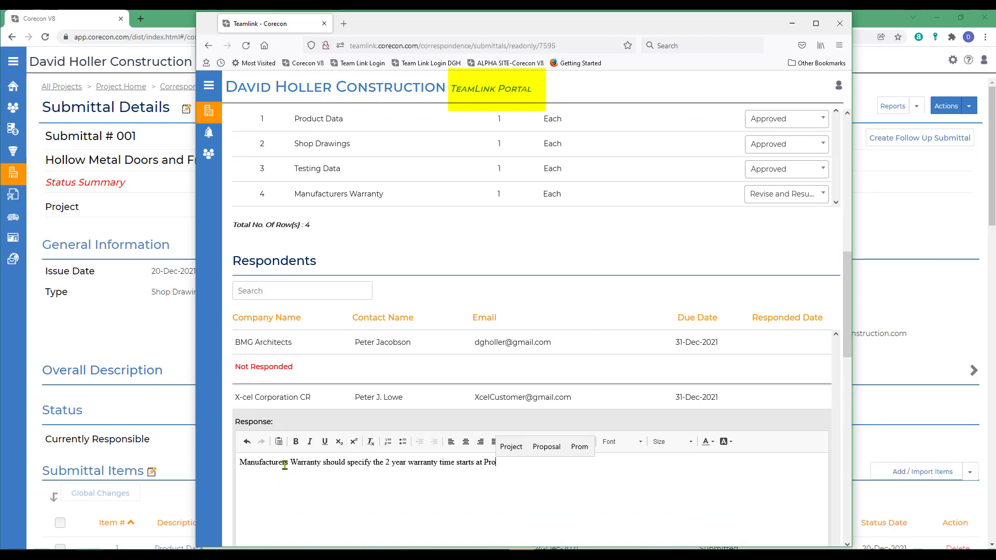
pyautogui.write('ject Owners acceptanc')
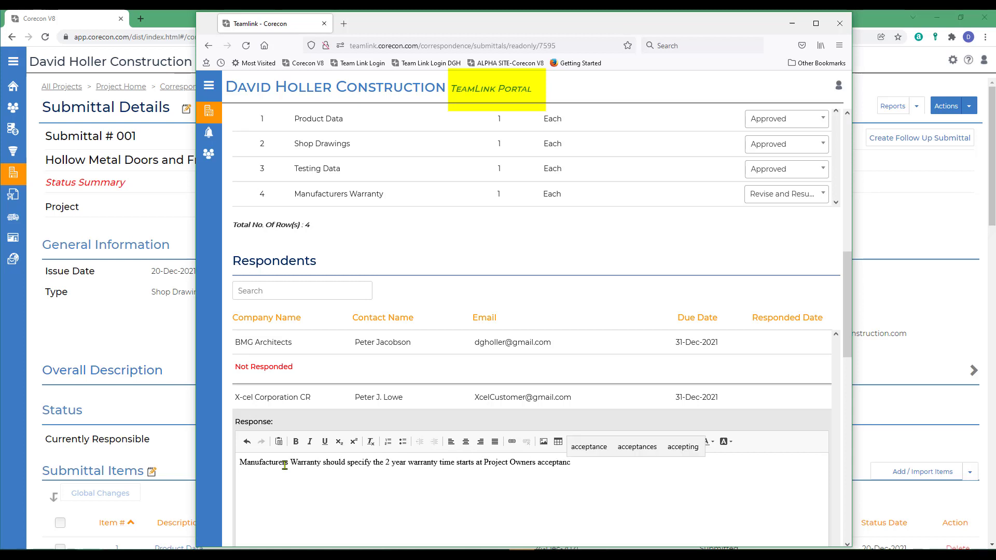
pyautogui.write('e of the overall project.')
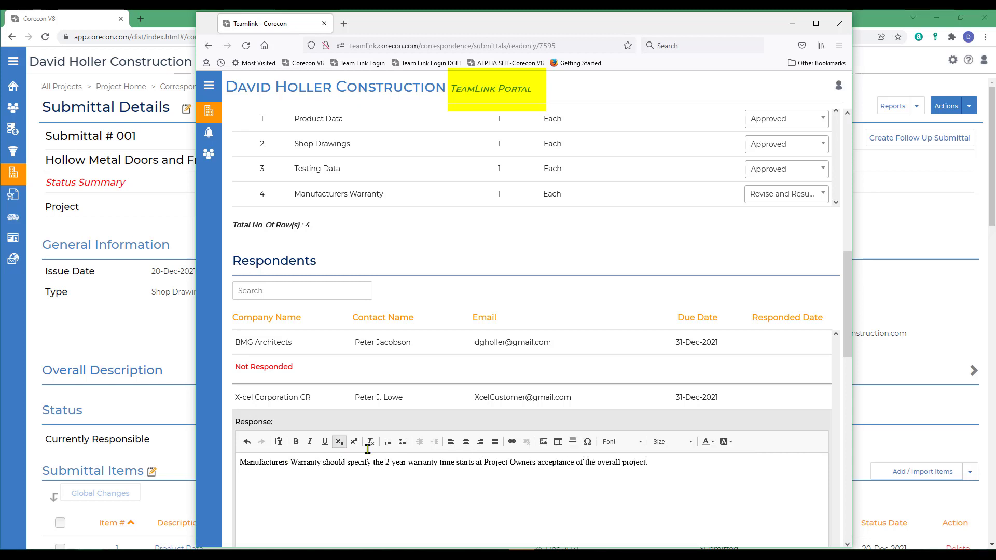
pyautogui.scroll(-3, 565, 464)
pyautogui.click(807, 431)
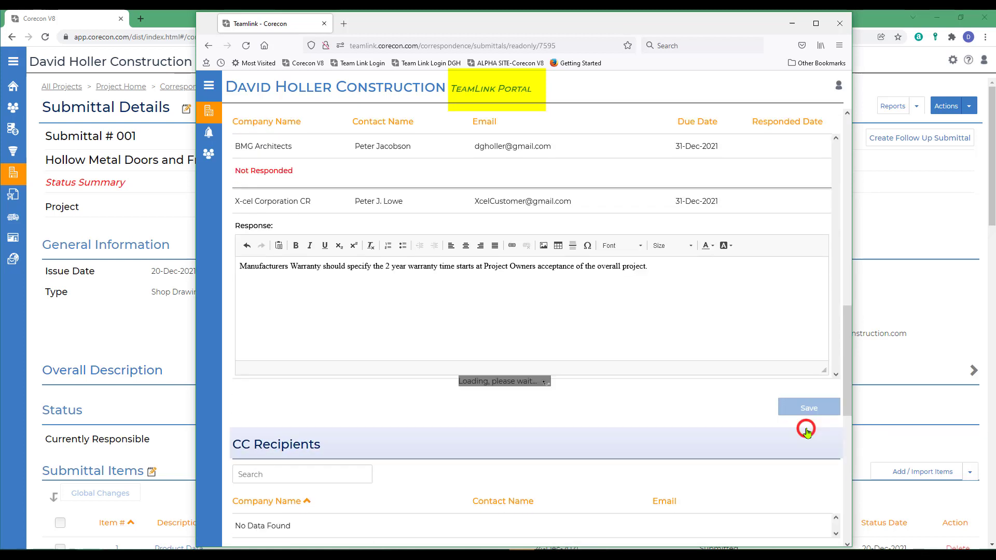
# - Dismiss the confirmation, reopen Submittal 001 from the Submittals list, and review its updated item statuses
pyautogui.click(529, 25)
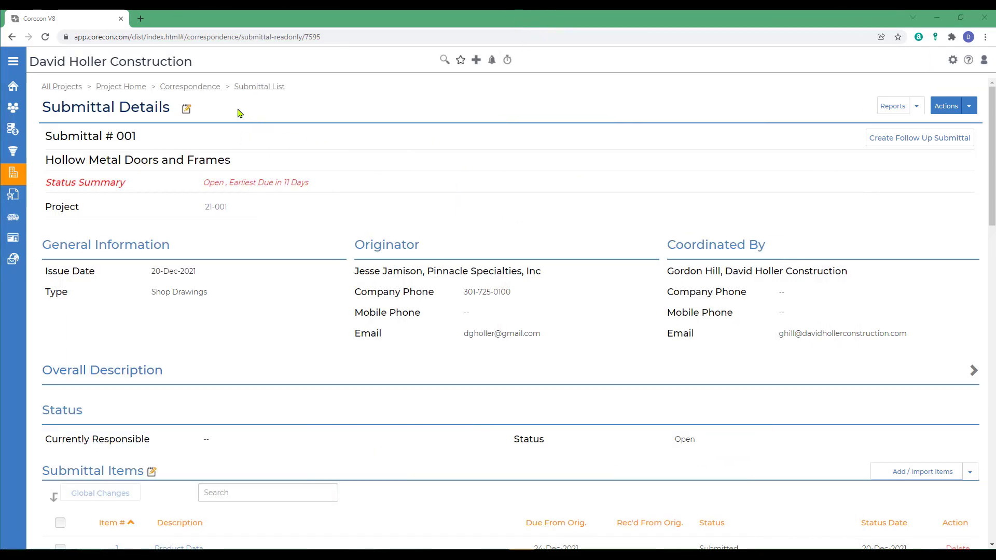
pyautogui.click(190, 88)
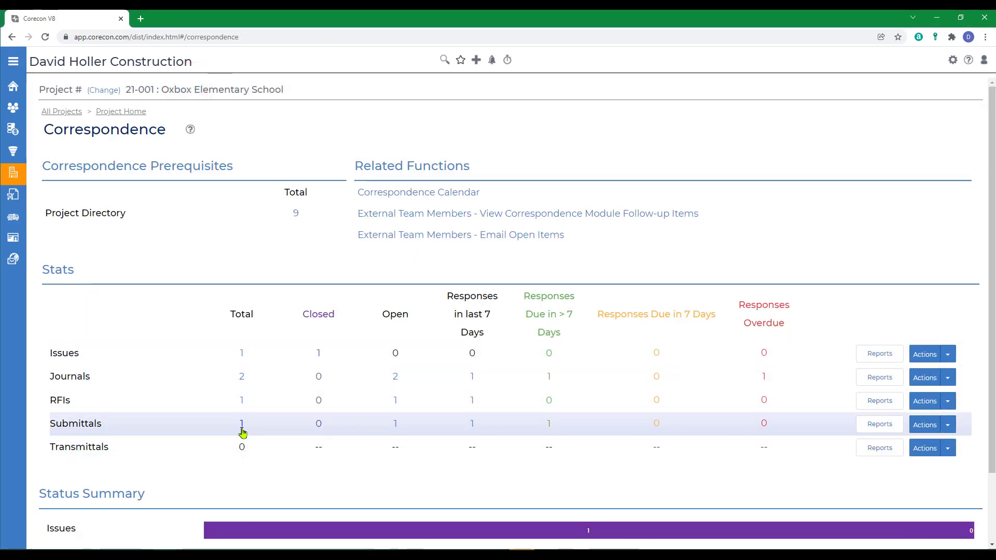
pyautogui.click(241, 427)
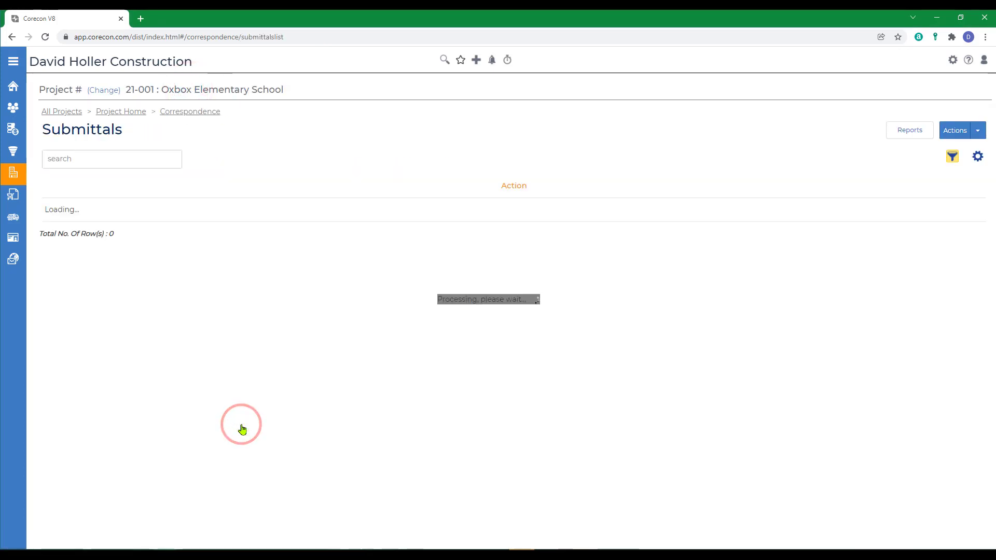
pyautogui.click(69, 210)
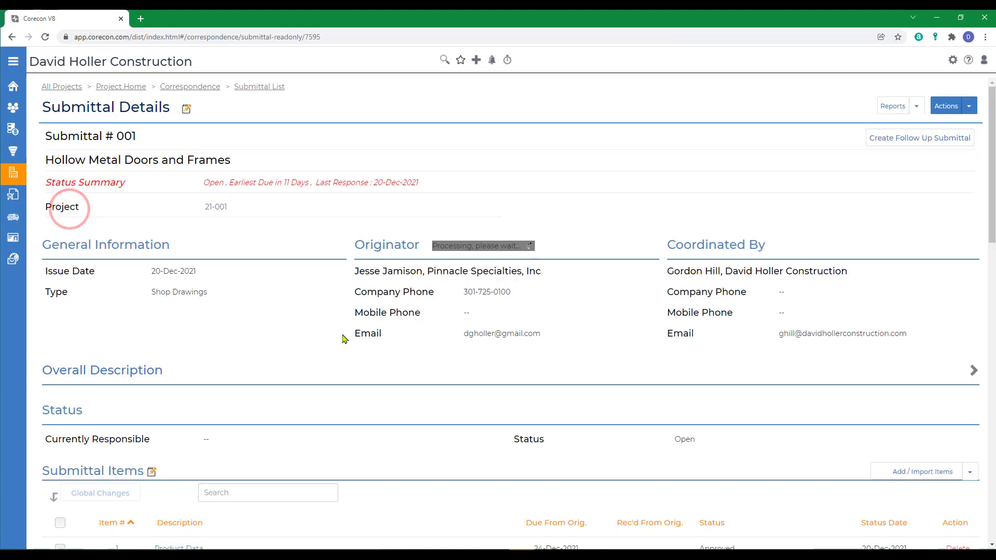
pyautogui.scroll(-7, 348, 337)
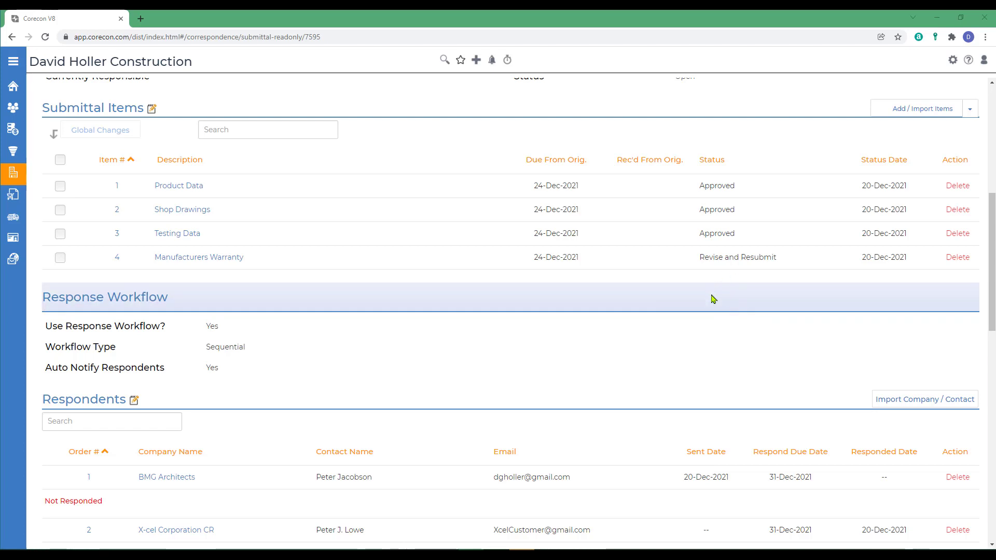
pyautogui.scroll(7, 686, 289)
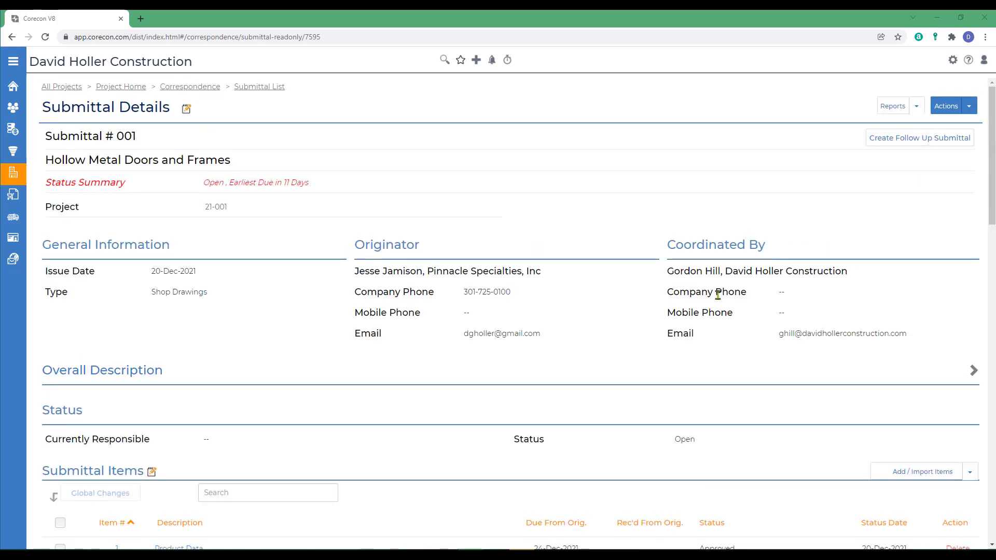
# - Send Submittal 001's Response Alert to Pinnacle Specialties, Inc using the default email template
pyautogui.click(968, 108)
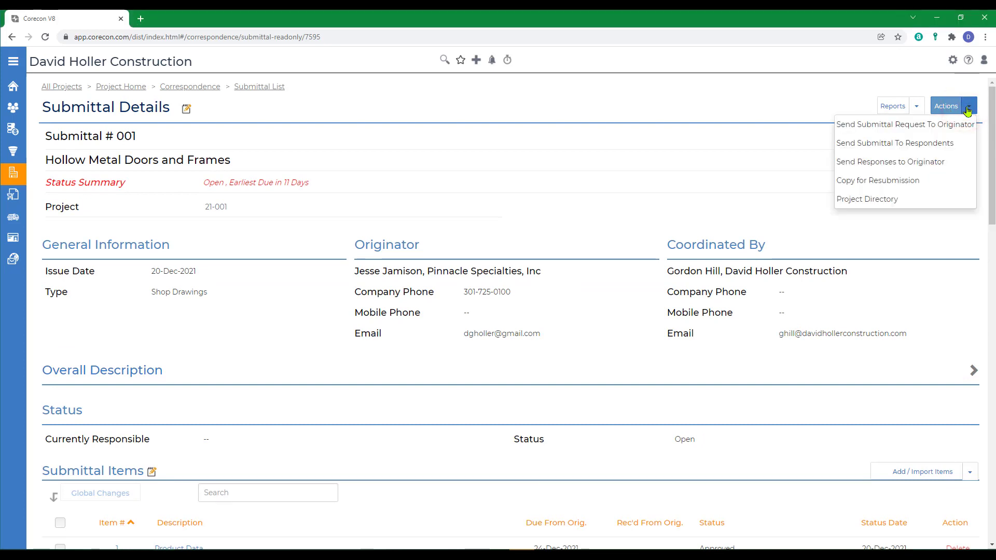
pyautogui.click(862, 164)
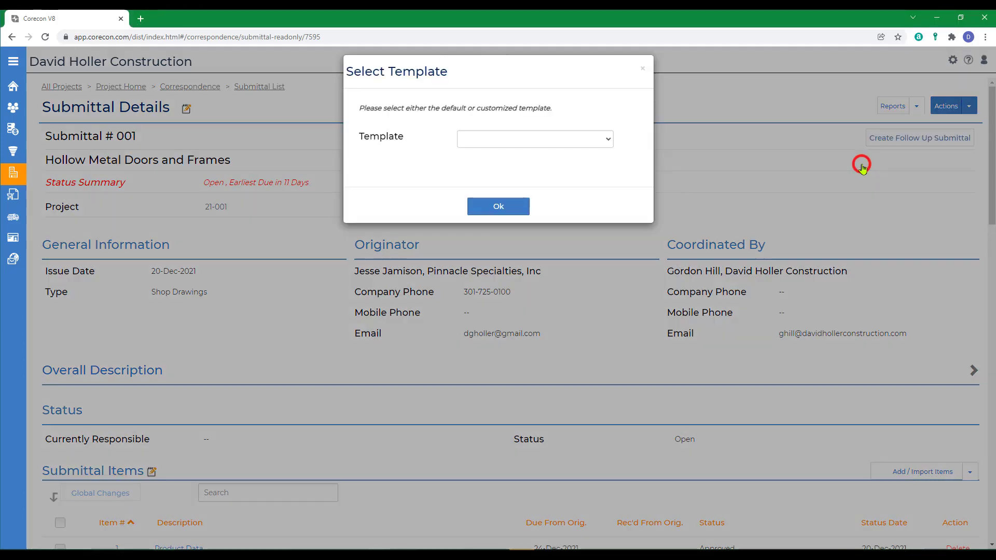
pyautogui.click(497, 209)
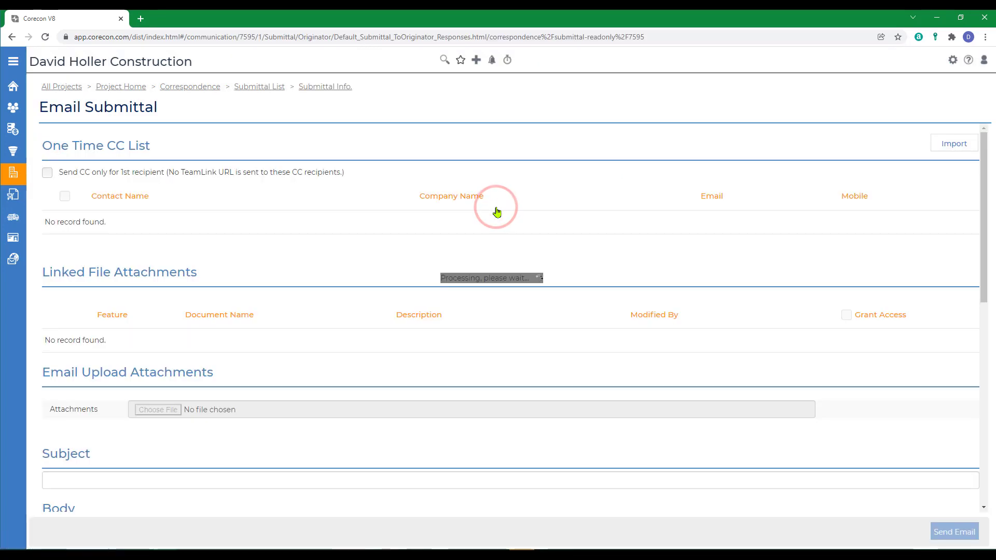
pyautogui.scroll(-5, 564, 318)
pyautogui.scroll(-8, 565, 317)
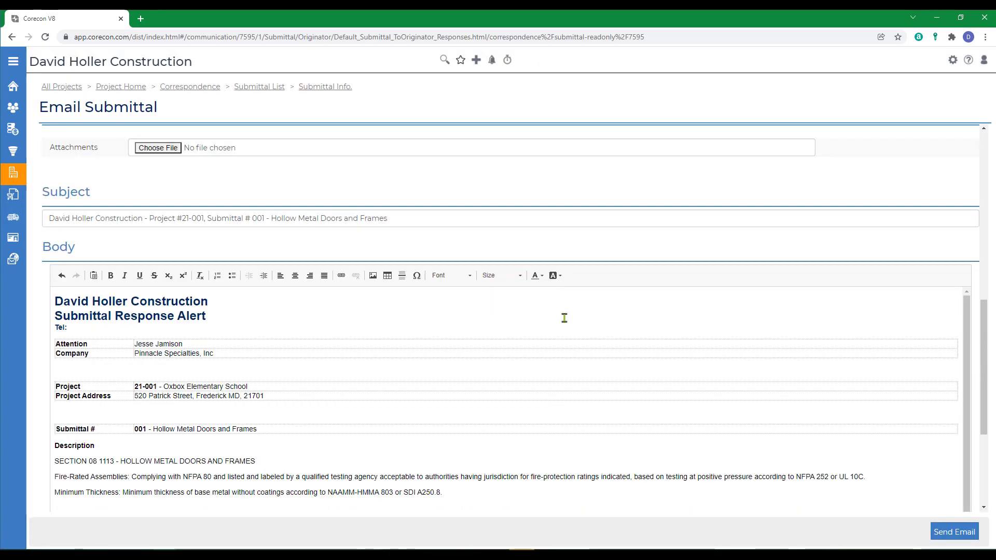
pyautogui.click(941, 532)
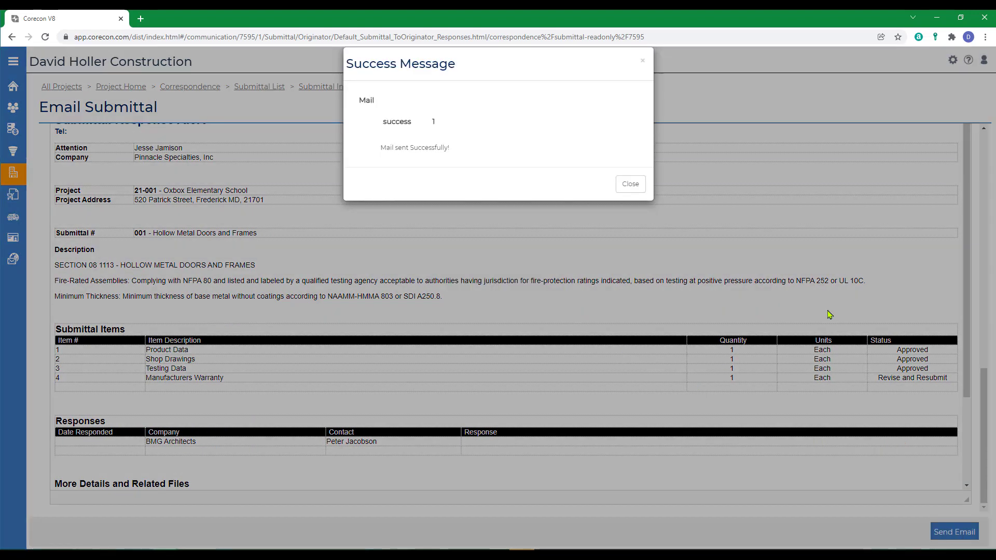
pyautogui.click(635, 182)
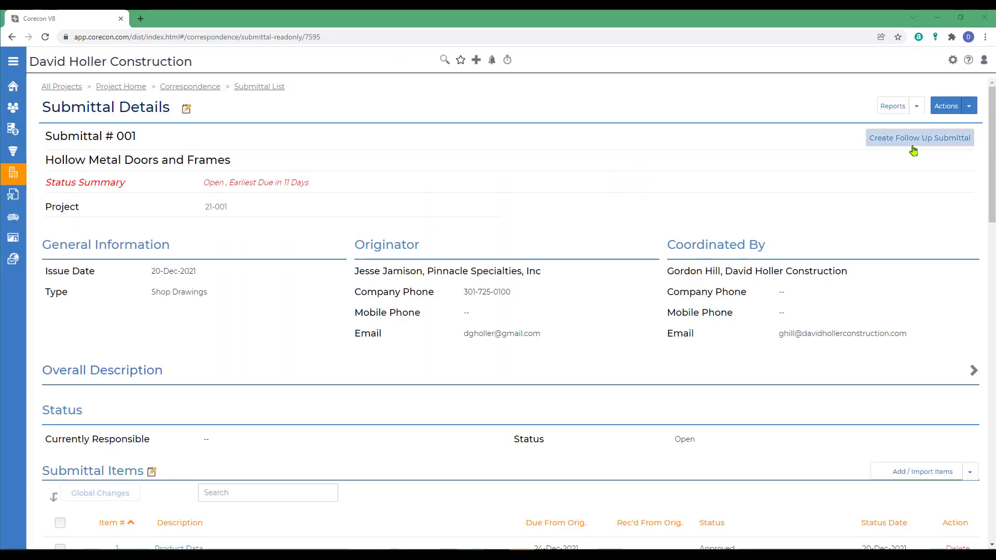
# - Start Copy for Resubmission and select only the Revise and Resubmit item, Manufacturers Warranty
pyautogui.click(968, 112)
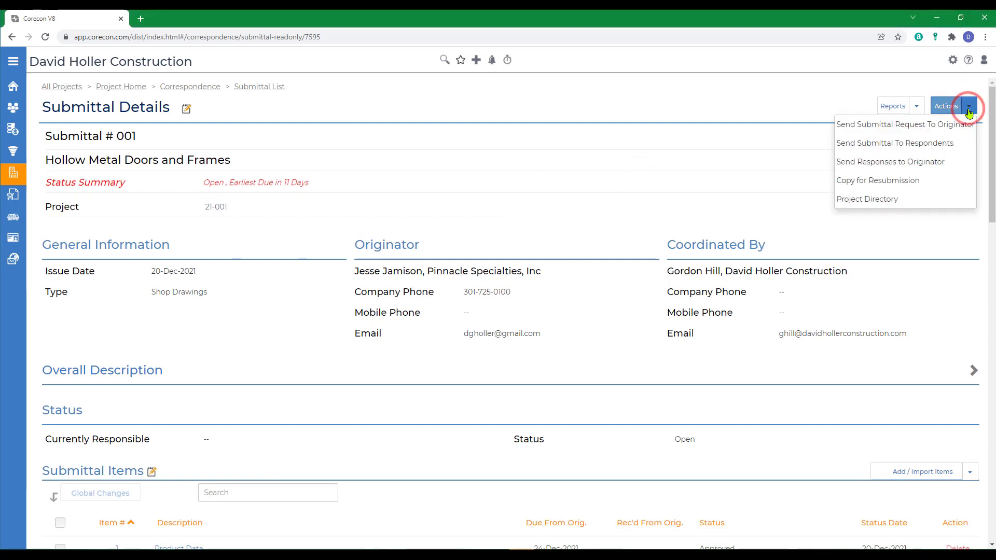
pyautogui.click(867, 182)
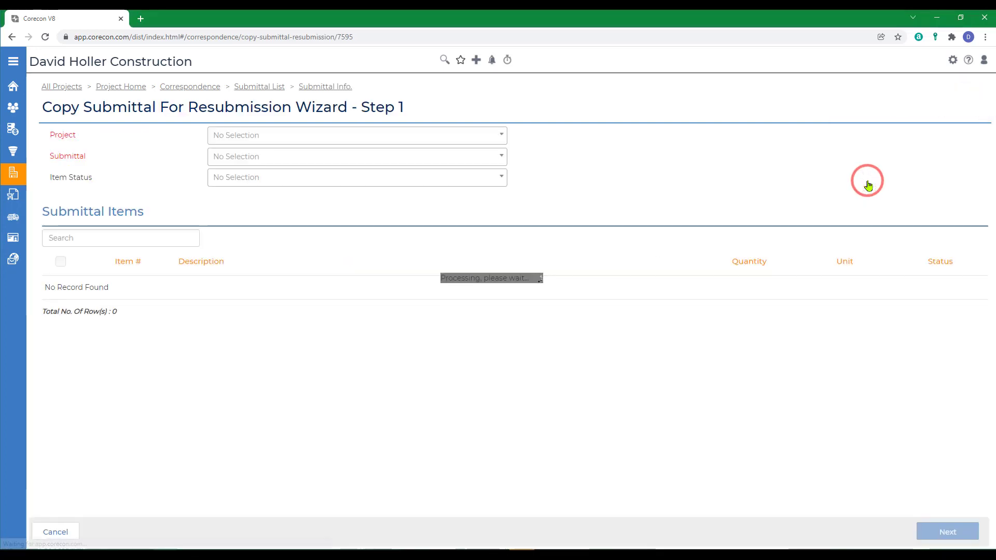
pyautogui.click(227, 177)
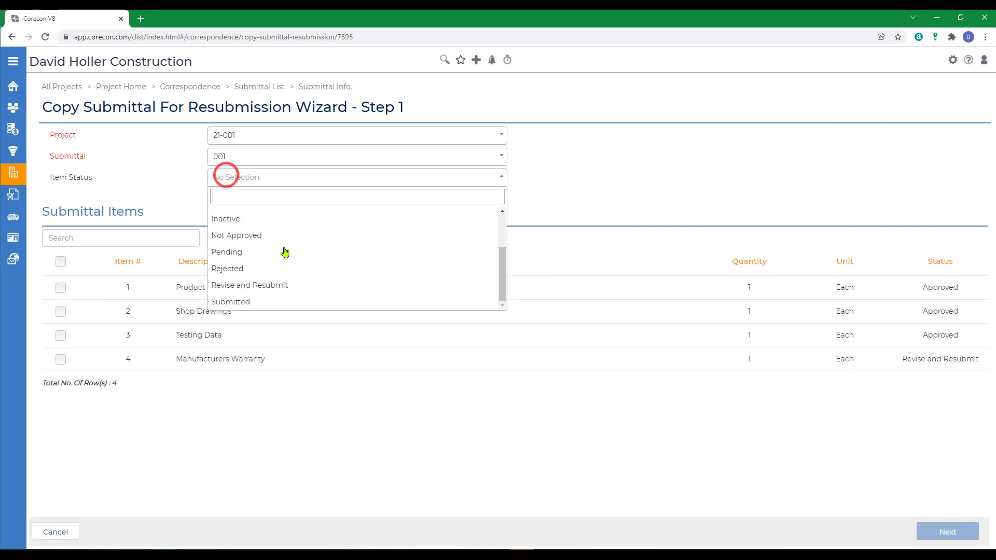
pyautogui.click(262, 287)
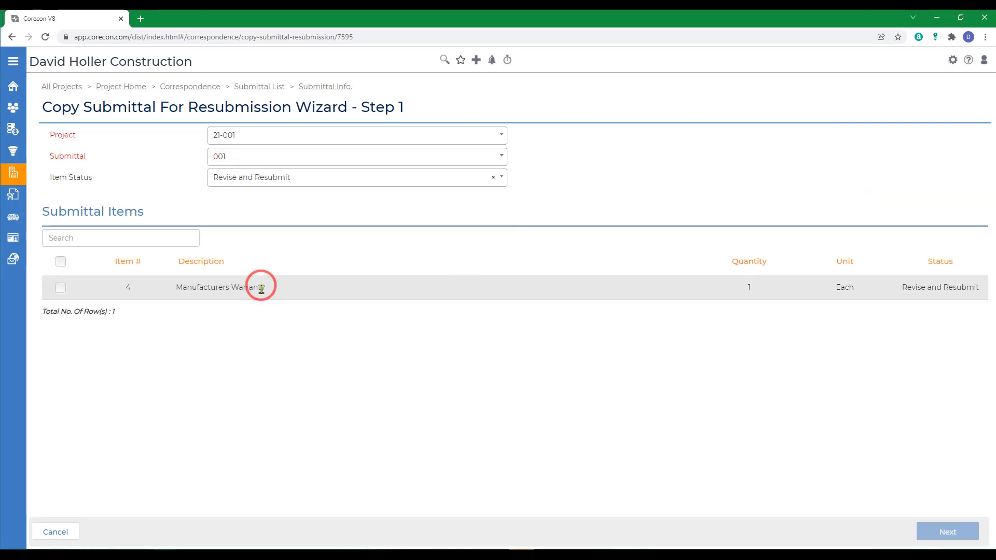
pyautogui.click(60, 288)
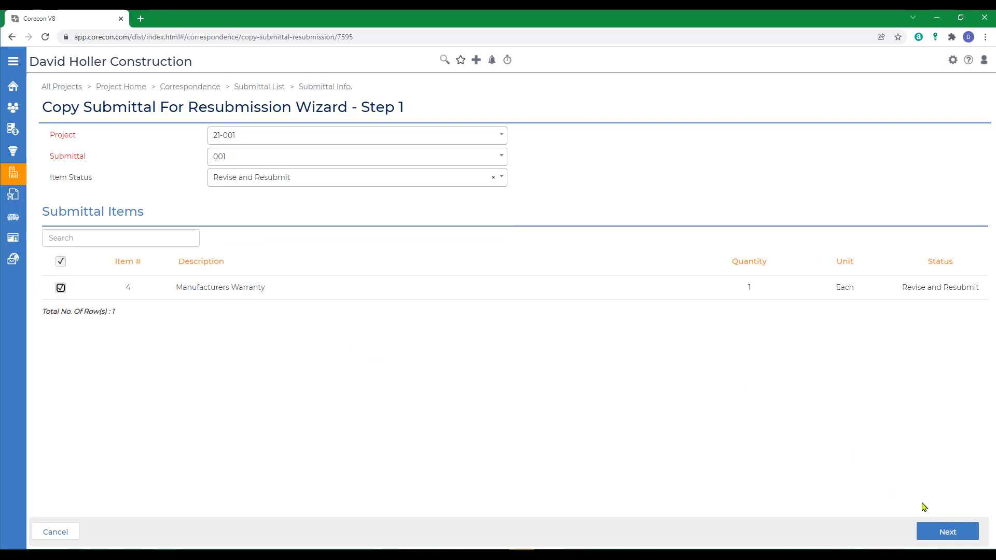
pyautogui.click(947, 531)
# - Set originator due 27-Dec-2021 and respondent due 30-Dec-2021, then finish creating submittal 002
pyautogui.click(251, 297)
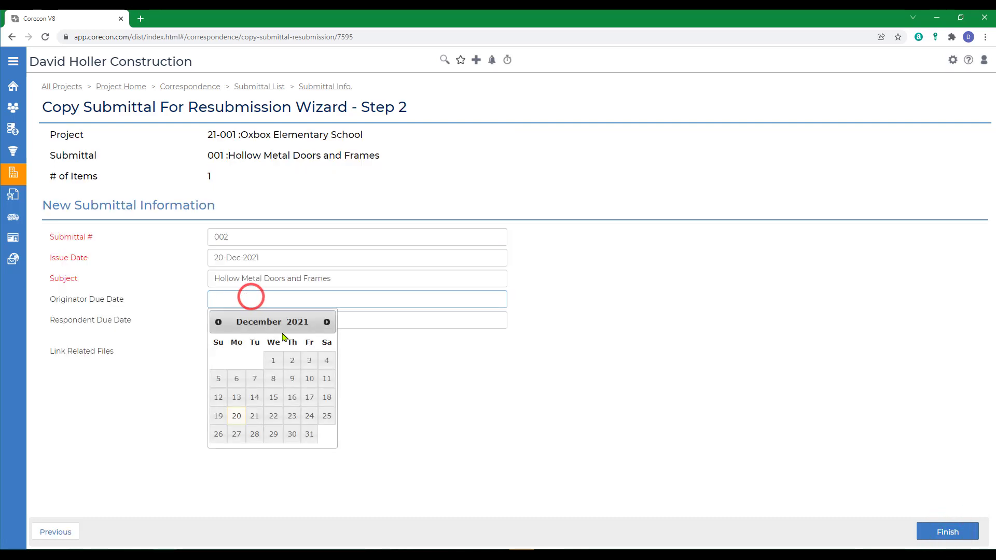
pyautogui.click(234, 435)
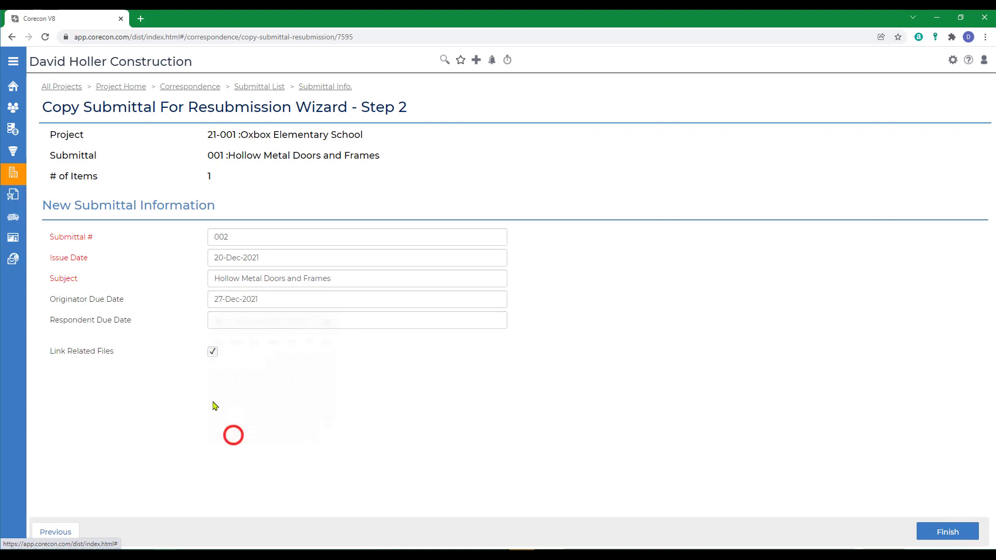
pyautogui.click(220, 322)
pyautogui.click(290, 455)
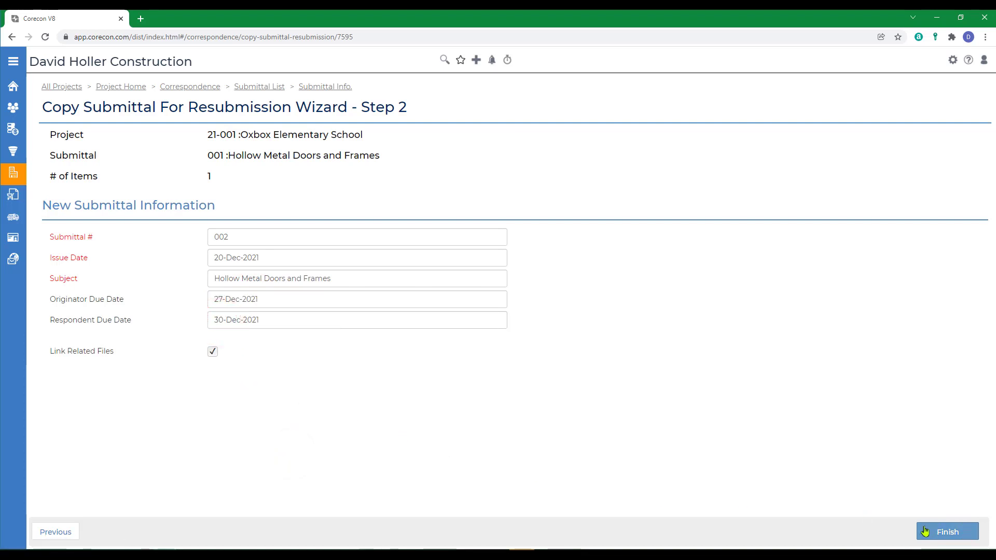
pyautogui.click(931, 531)
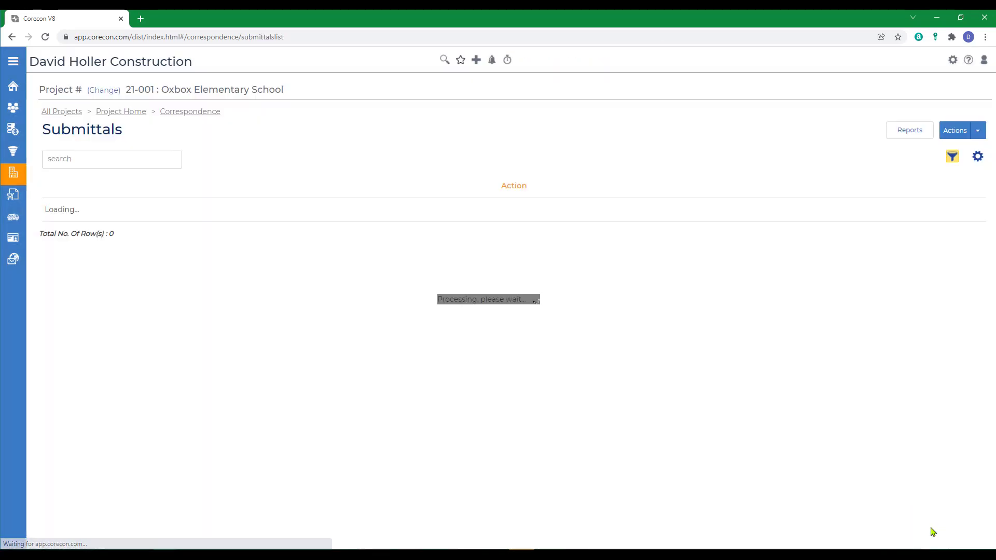
# - Expand submittal 001 in the list and open submittal 002's details
pyautogui.click(54, 211)
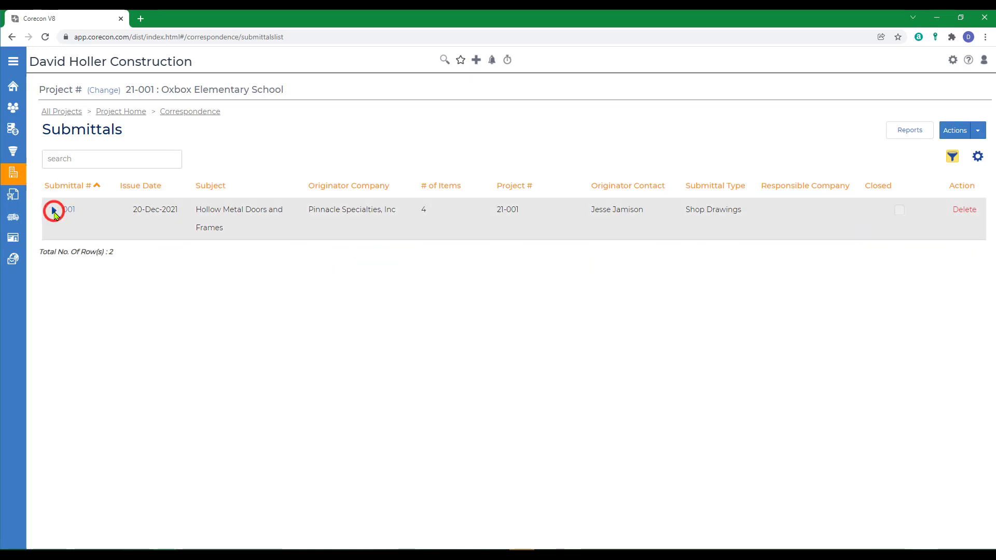
pyautogui.click(54, 211)
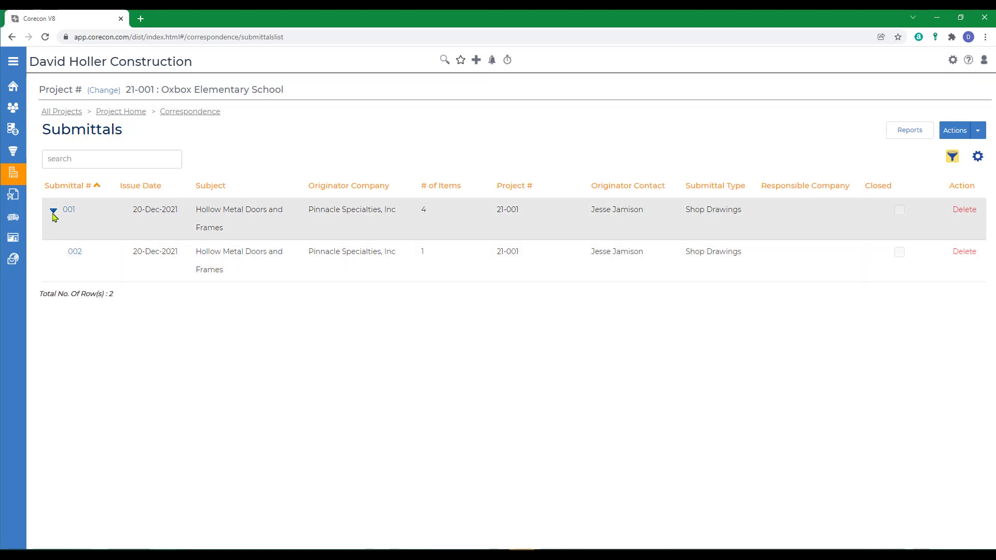
pyautogui.click(54, 212)
pyautogui.click(54, 211)
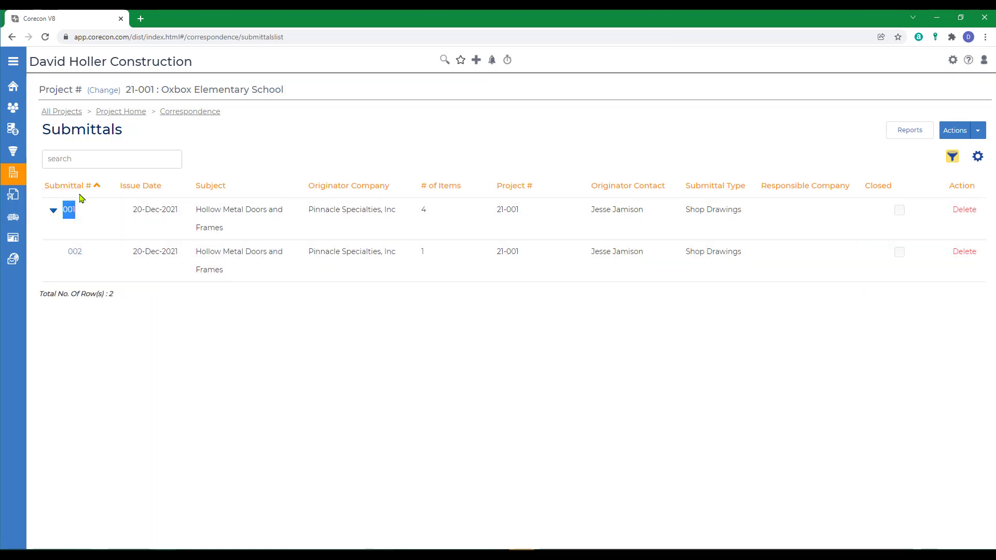
pyautogui.click(76, 254)
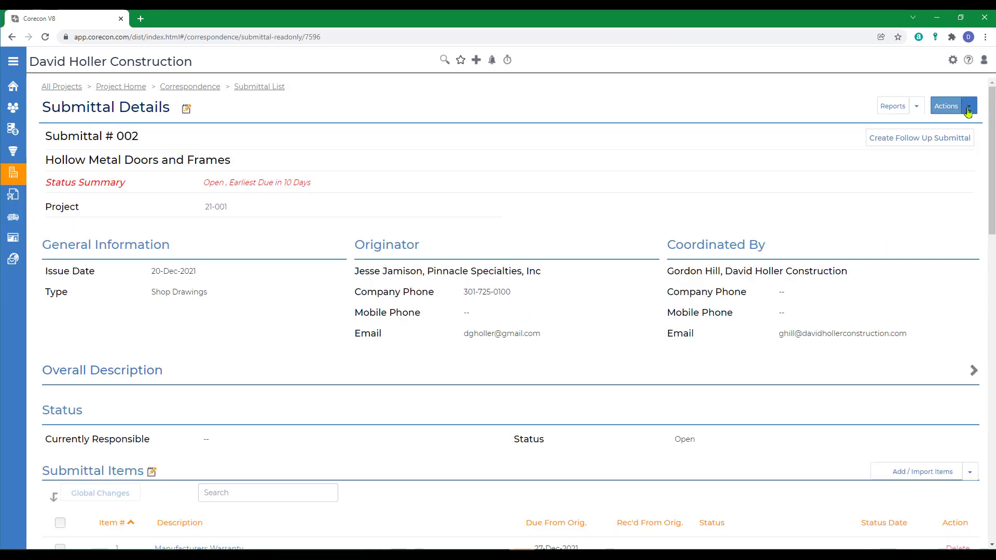
# - Email submittal 002's request to the originator with the Default template, then pick another submittal action
pyautogui.click(967, 109)
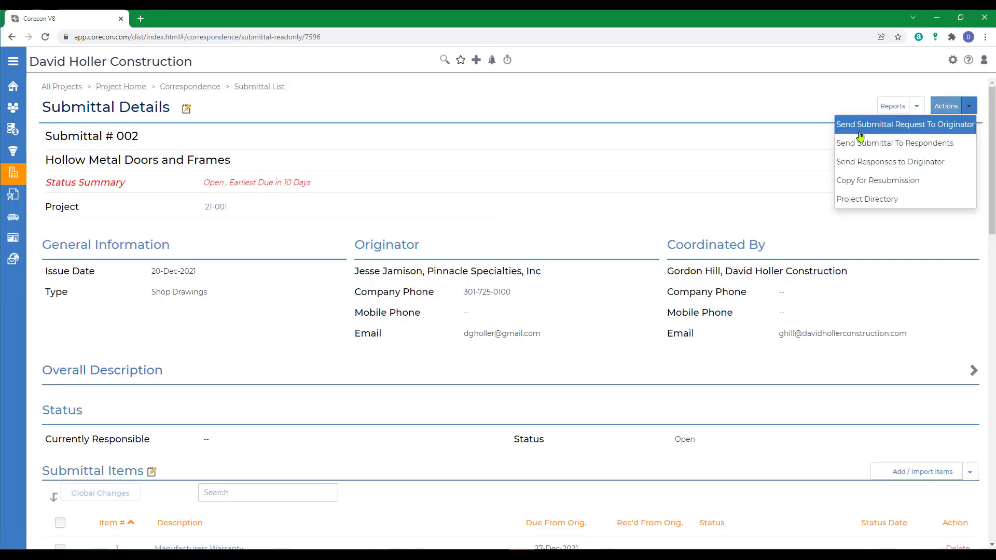
pyautogui.click(912, 127)
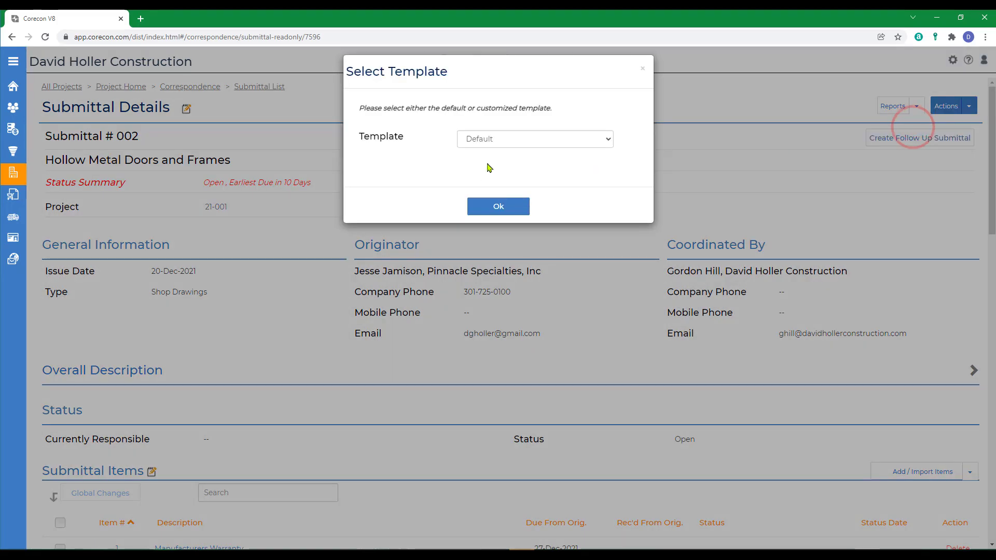
pyautogui.click(491, 210)
pyautogui.scroll(-10, 533, 356)
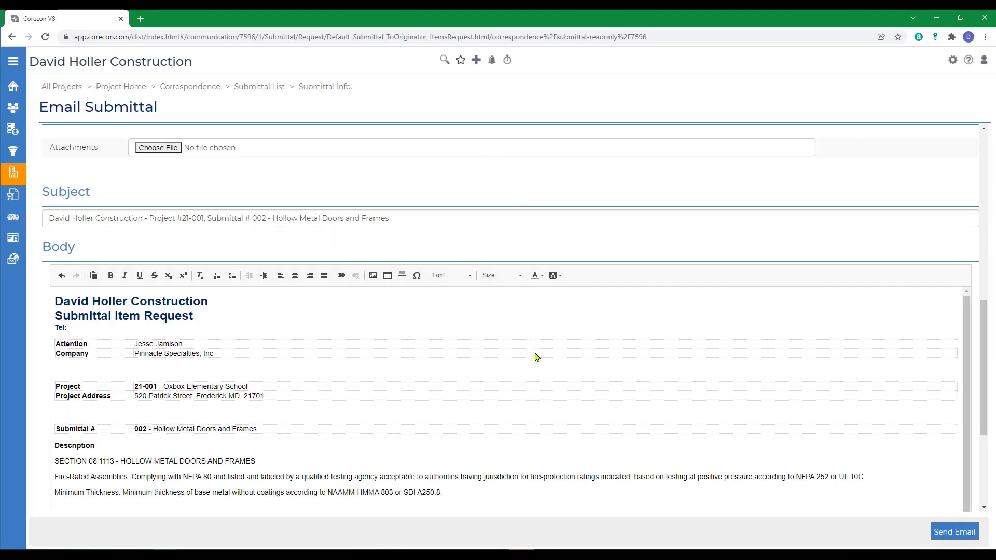
pyautogui.scroll(-1, 535, 351)
pyautogui.click(951, 532)
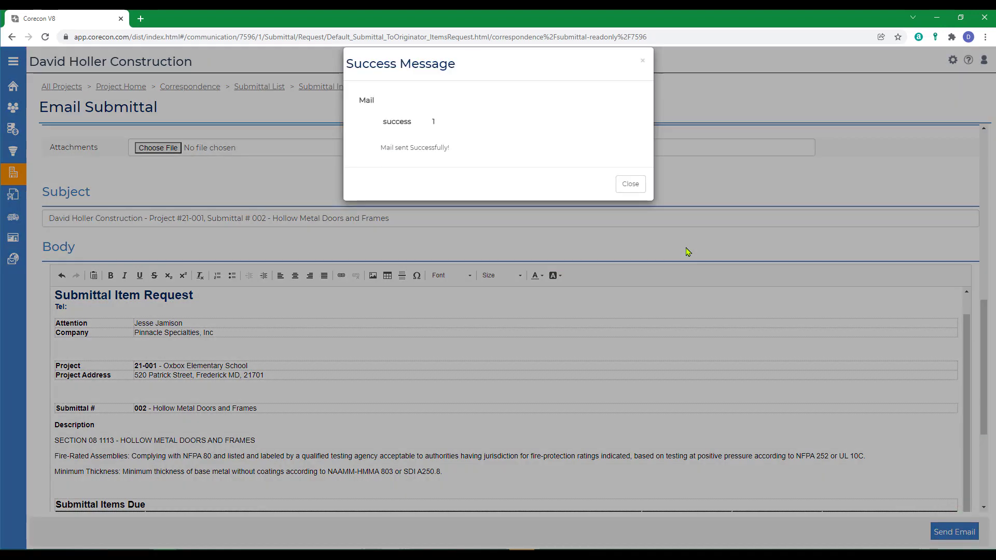
pyautogui.click(623, 180)
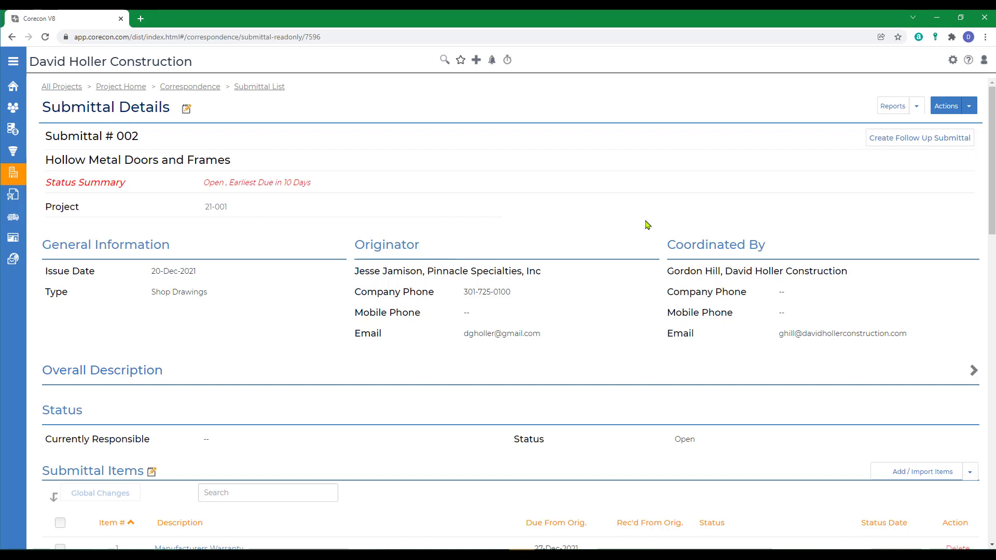
pyautogui.click(969, 108)
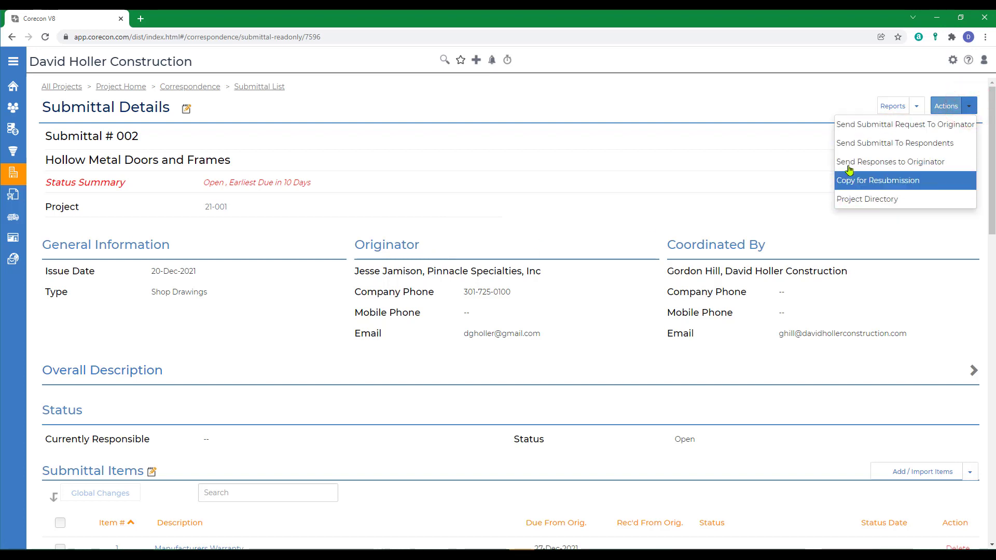
pyautogui.click(881, 148)
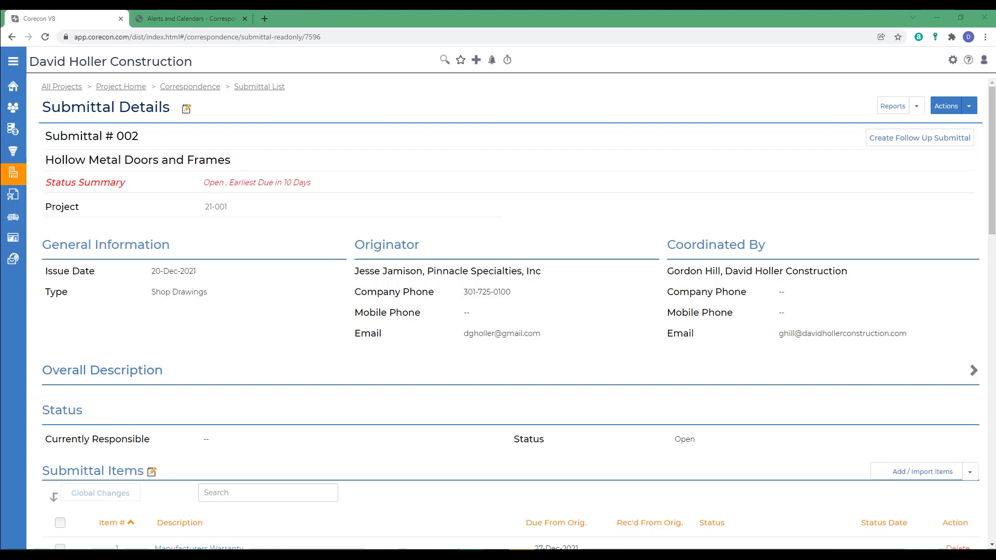
# - Read the Alerts and Calendars - Correspondence help page, then close it to return to submittal 002
pyautogui.click(185, 19)
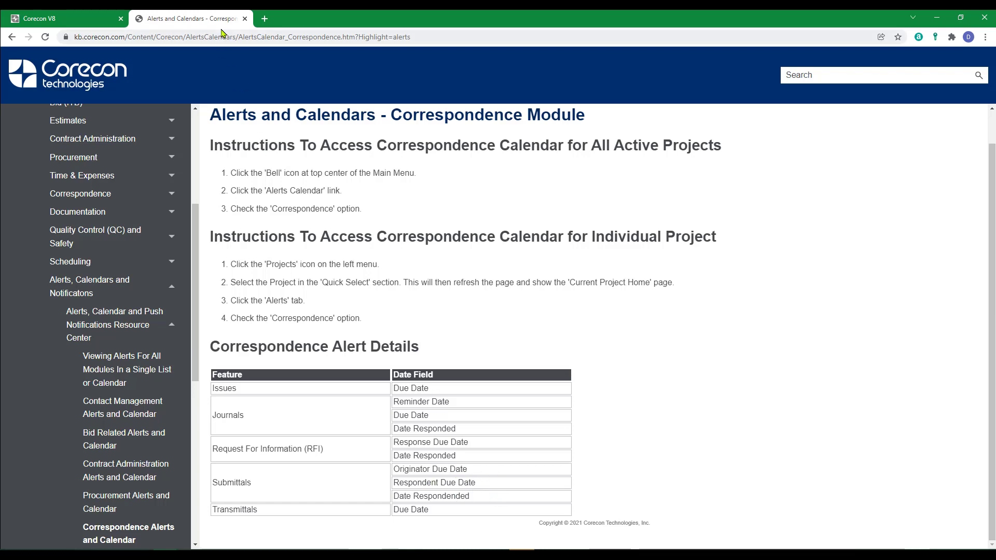
pyautogui.click(245, 18)
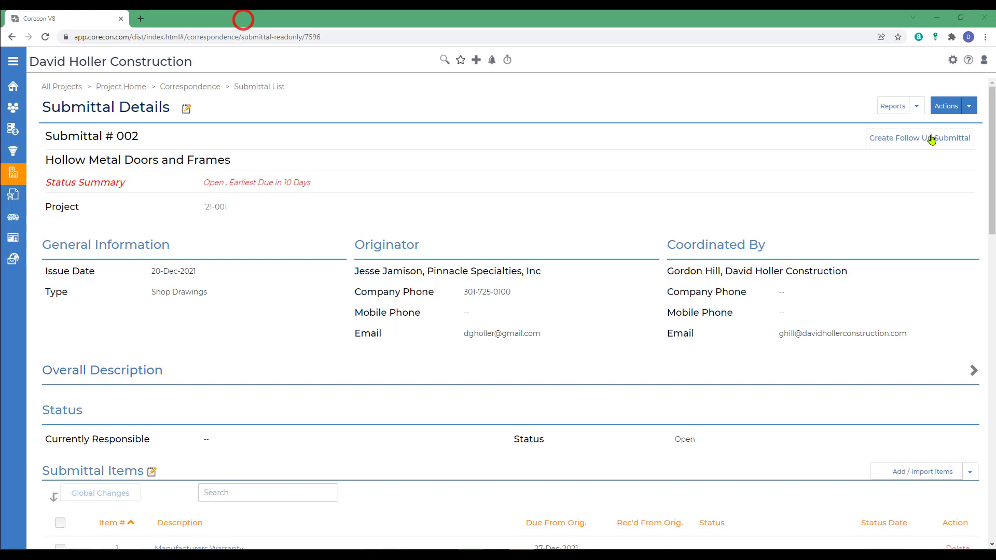
# - Run the Submittal Items Grouped by Approval Status and Submittal report, then return to the Submittal List
pyautogui.click(916, 107)
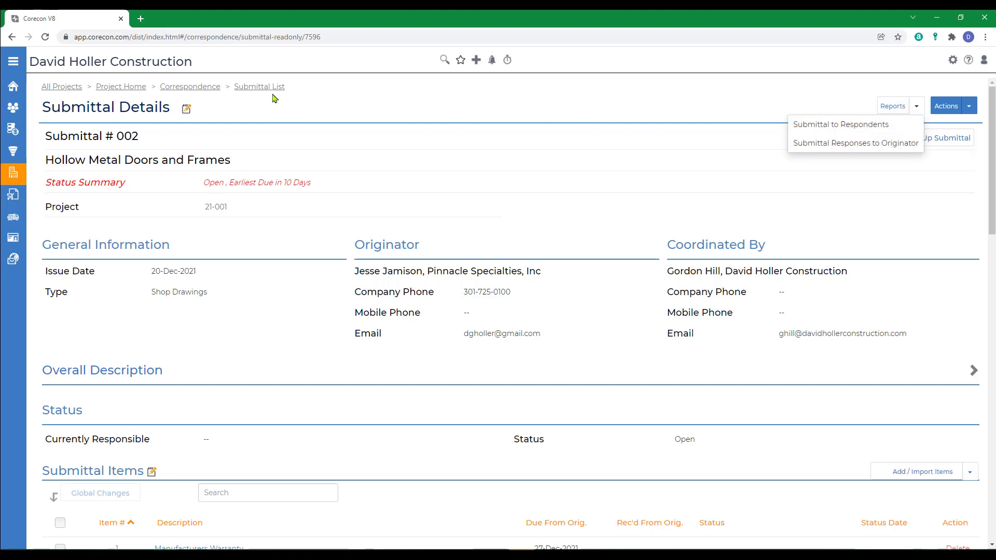
pyautogui.click(253, 86)
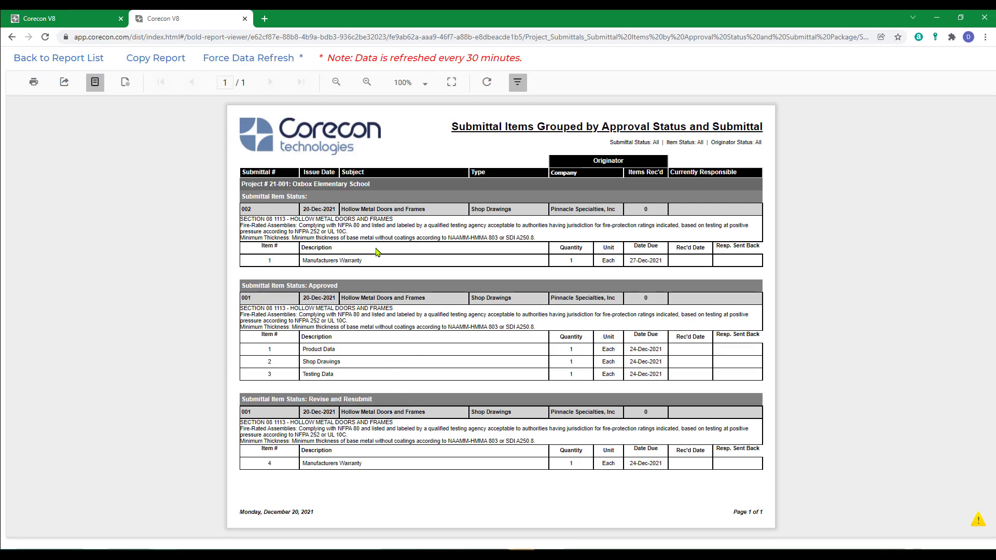
# - Close the report and browse the help to Leads and Projects > Correspondence > Submittals
pyautogui.click(244, 19)
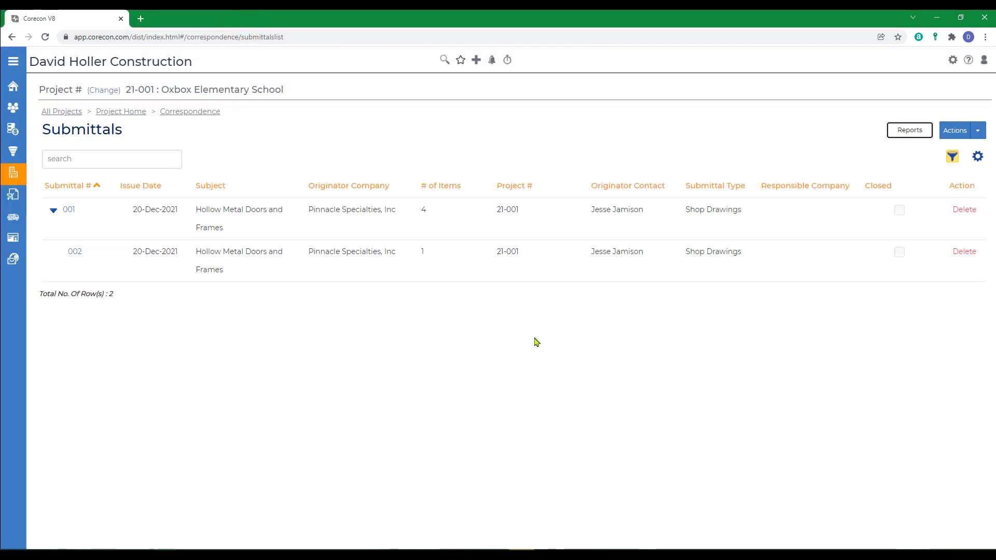
pyautogui.click(968, 60)
pyautogui.click(55, 226)
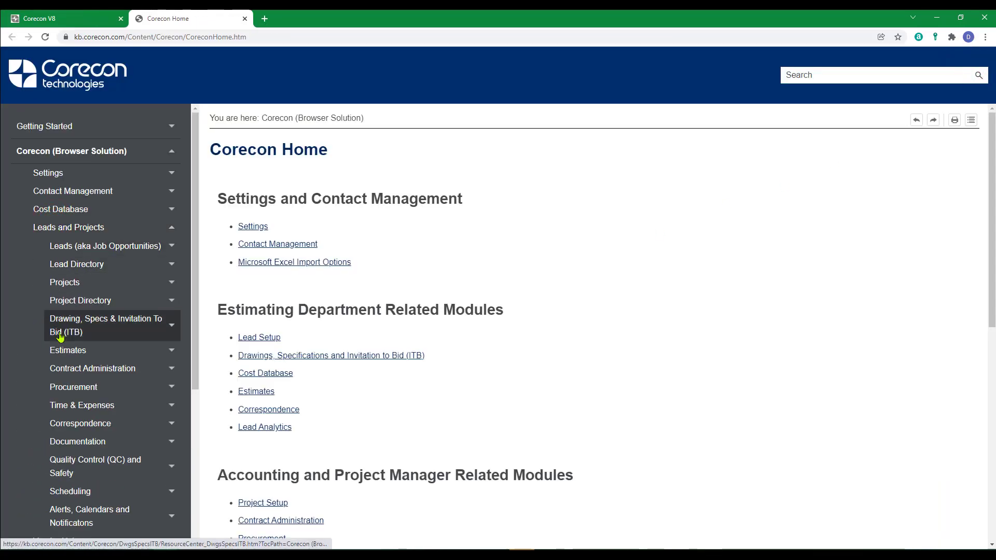
pyautogui.click(73, 430)
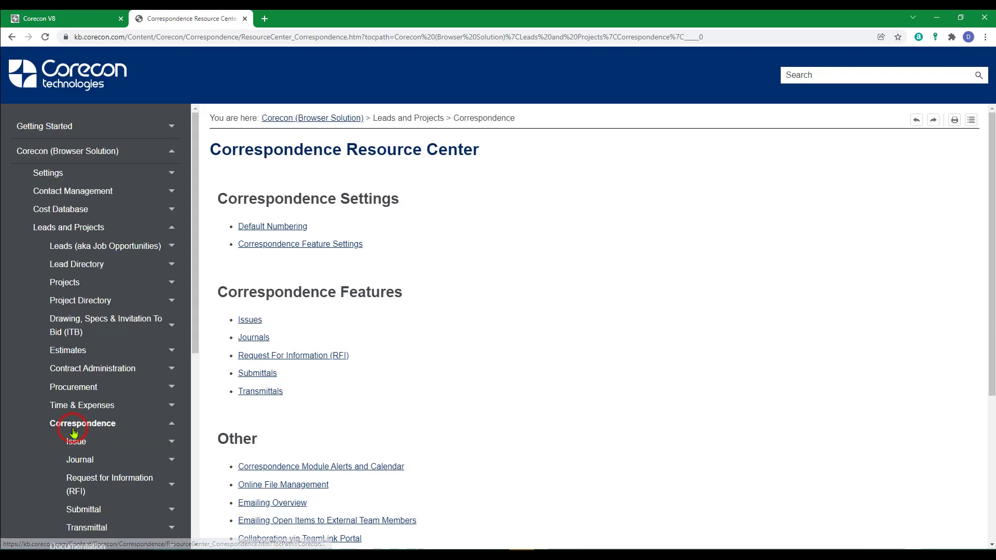
pyautogui.click(253, 374)
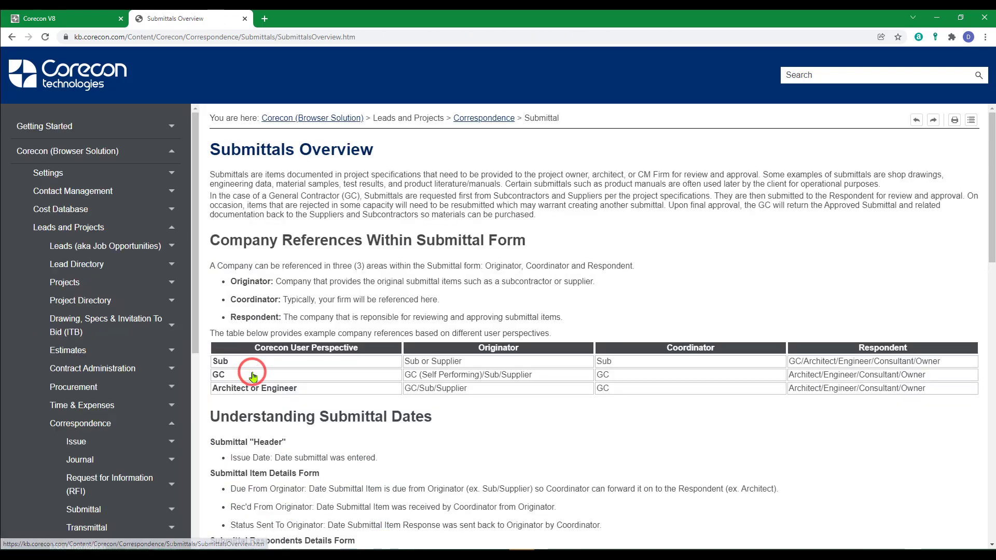